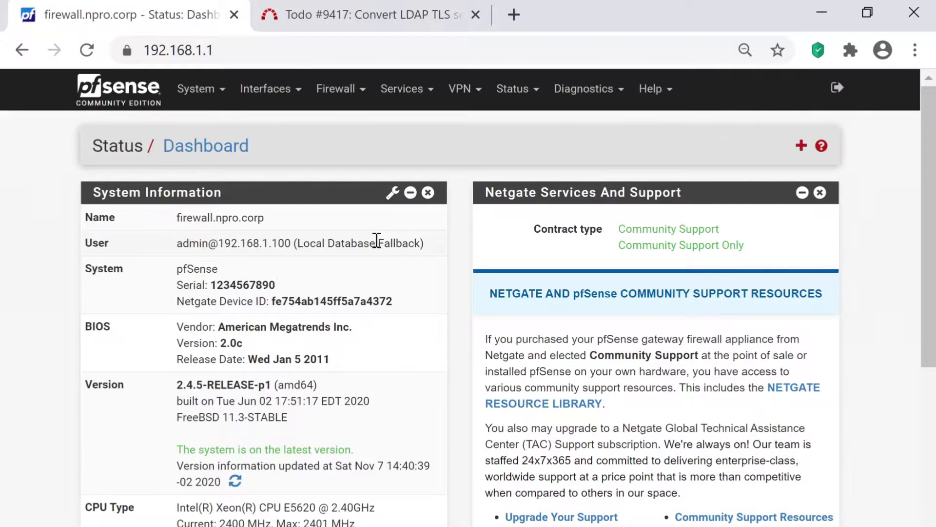
- Go to System > User Manager to see the local users list
click(195, 89)
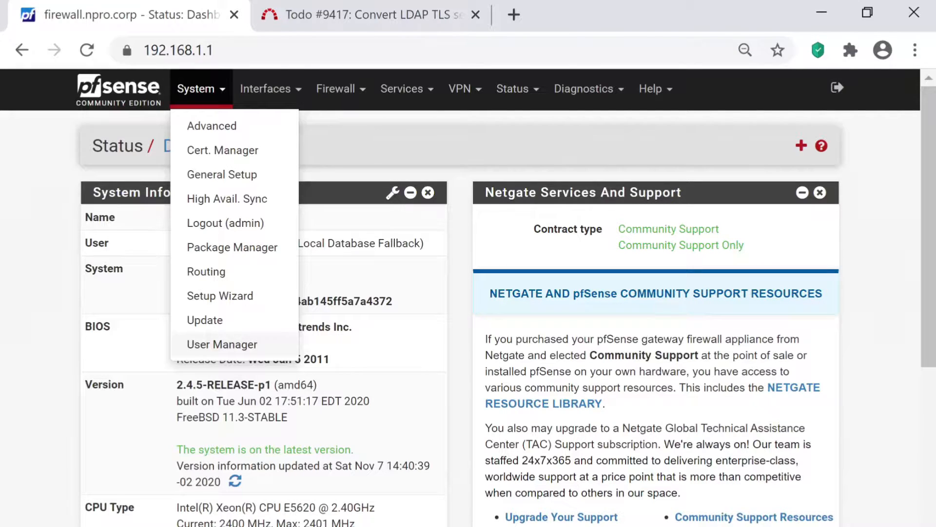
click(222, 344)
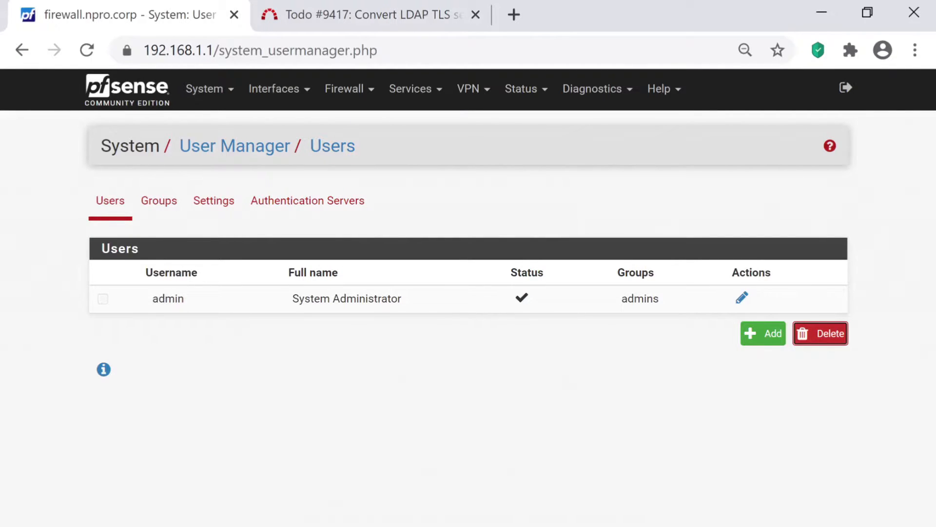
- Add a new user named npro, entering and confirming its password
click(764, 334)
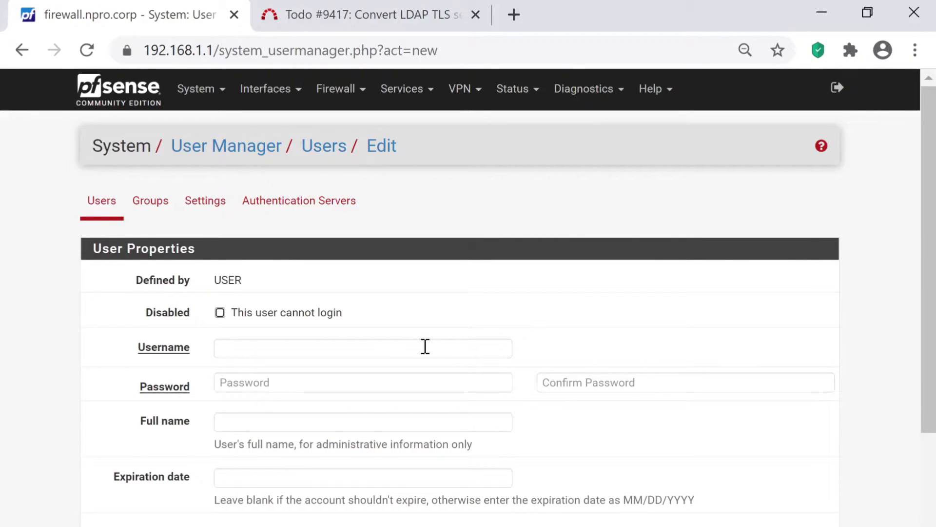
click(425, 347)
text(npro)
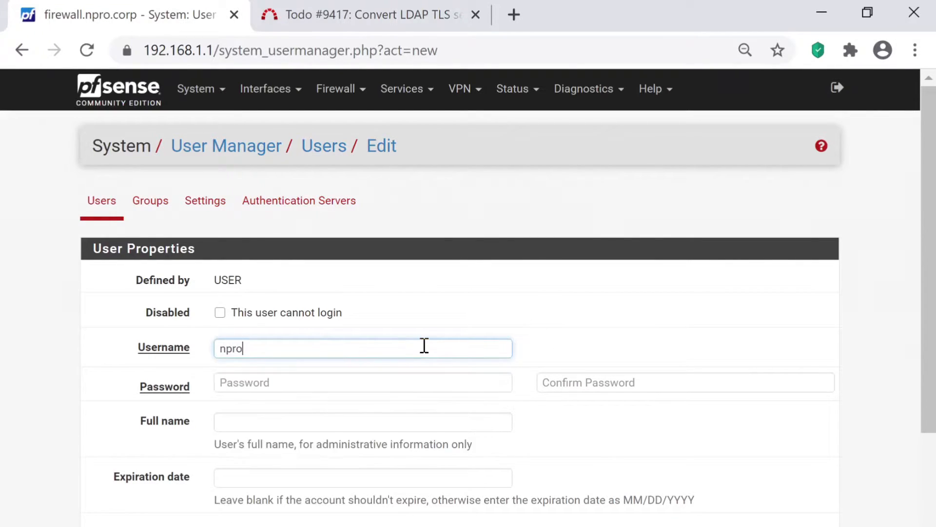
key(Tab)
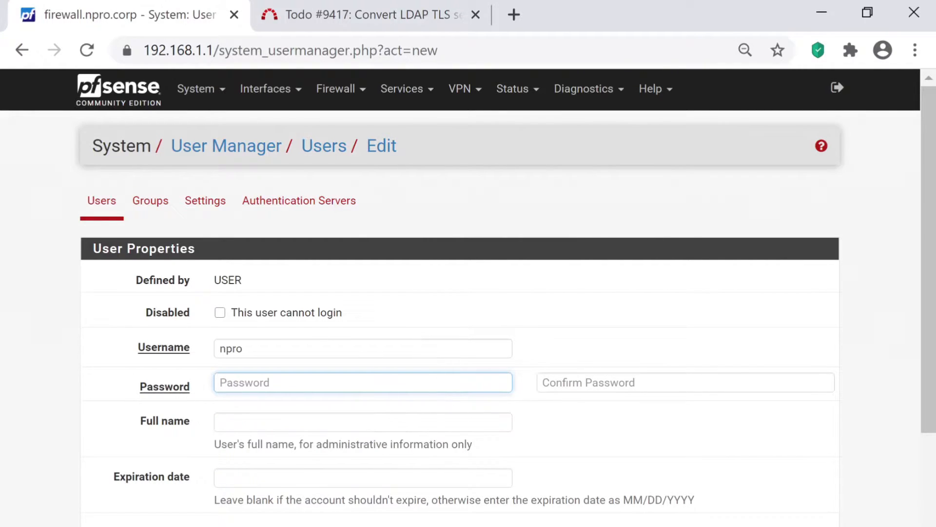
text(****)
key(Tab)
text(****)
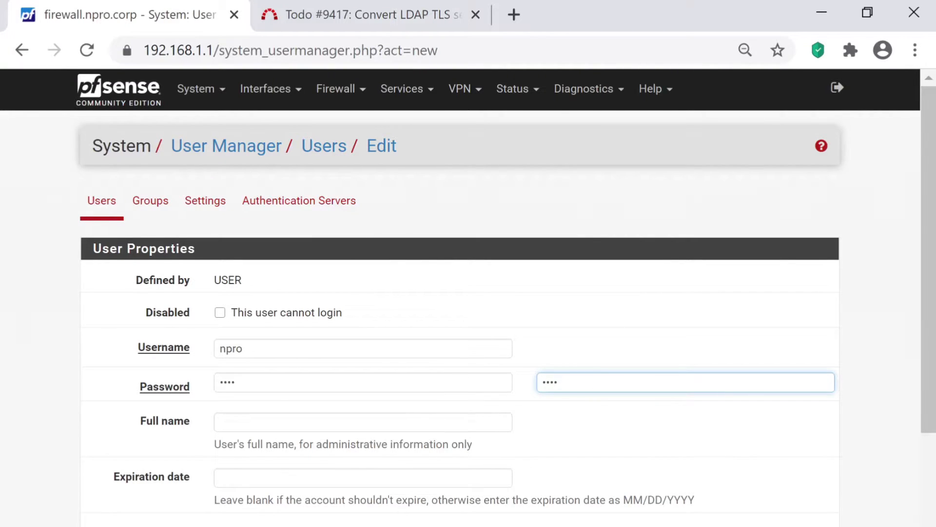
- Toggle 'This user cannot login' on and back off, leaving npro able to log in
scroll(469, 298, down, 1)
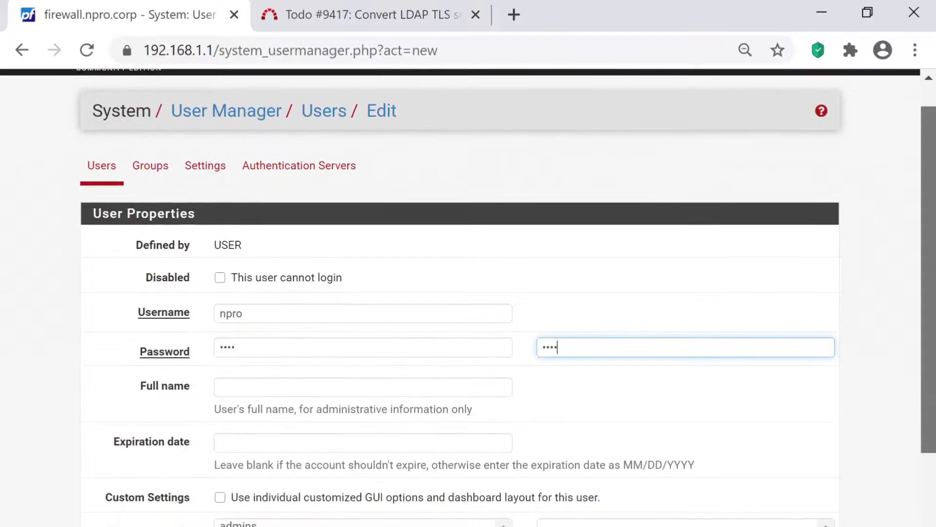
scroll(468, 298, down, 1)
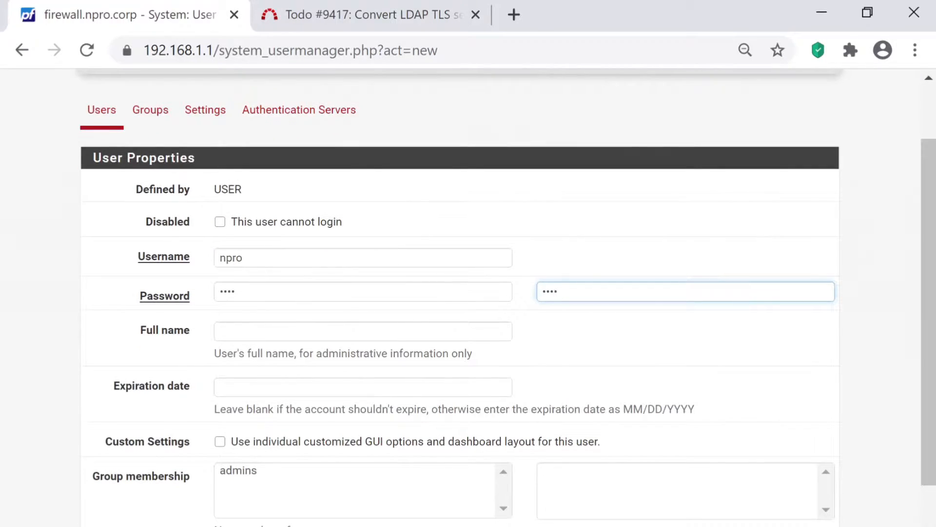
click(220, 222)
click(220, 222)
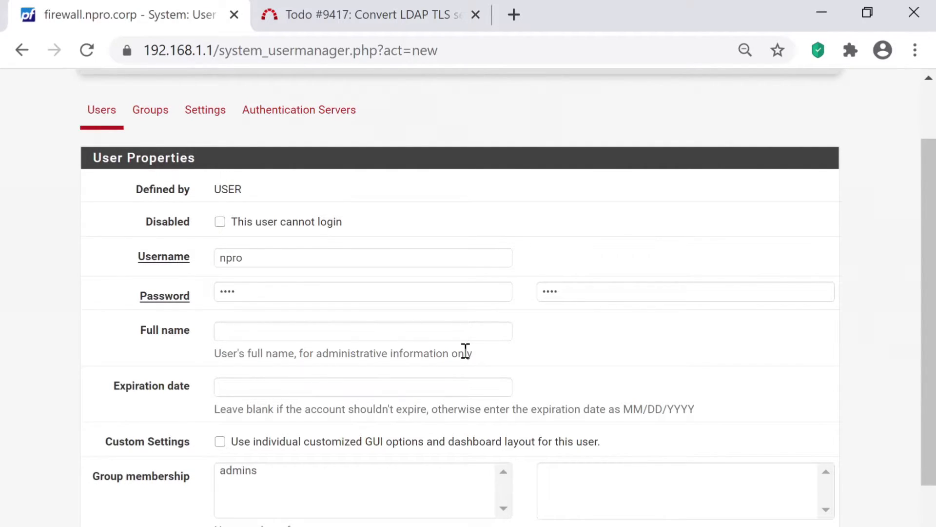
click(365, 389)
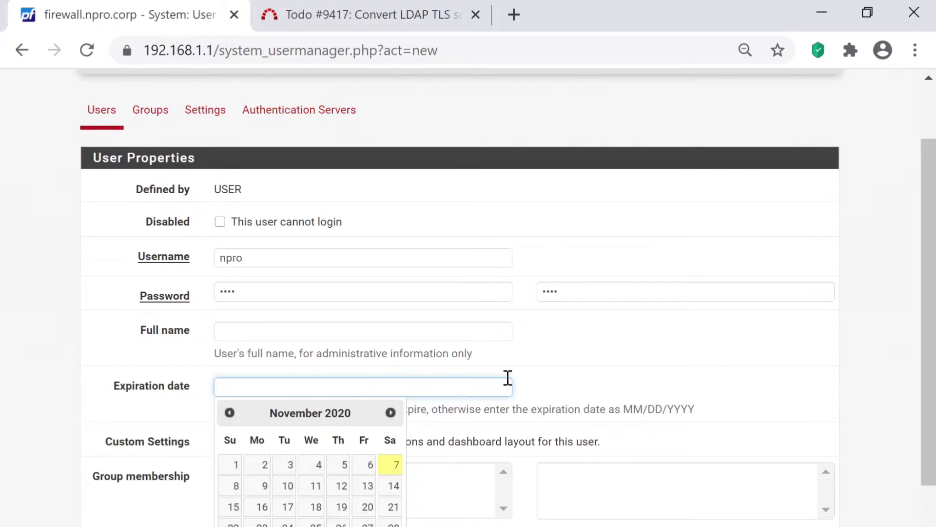
scroll(462, 315, down, 2)
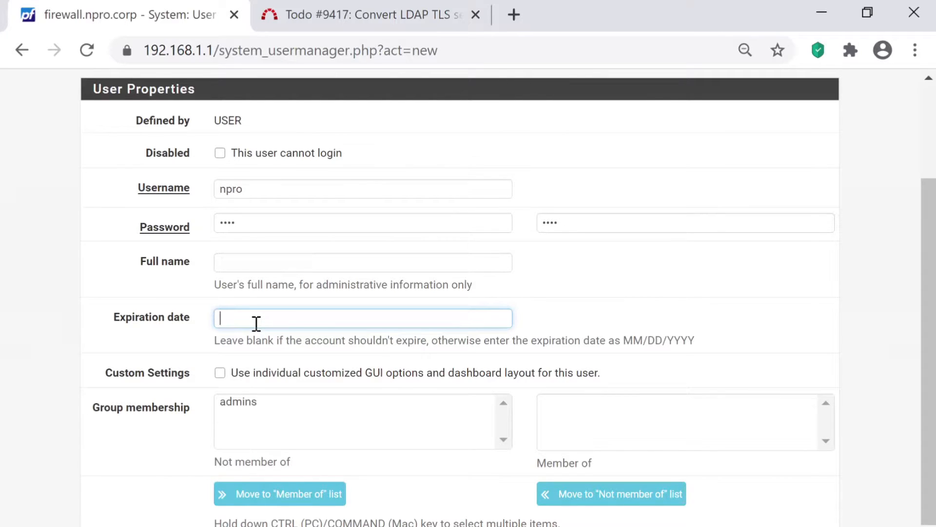
text(11)
key(BackSpace)
key(BackSpace)
click(328, 347)
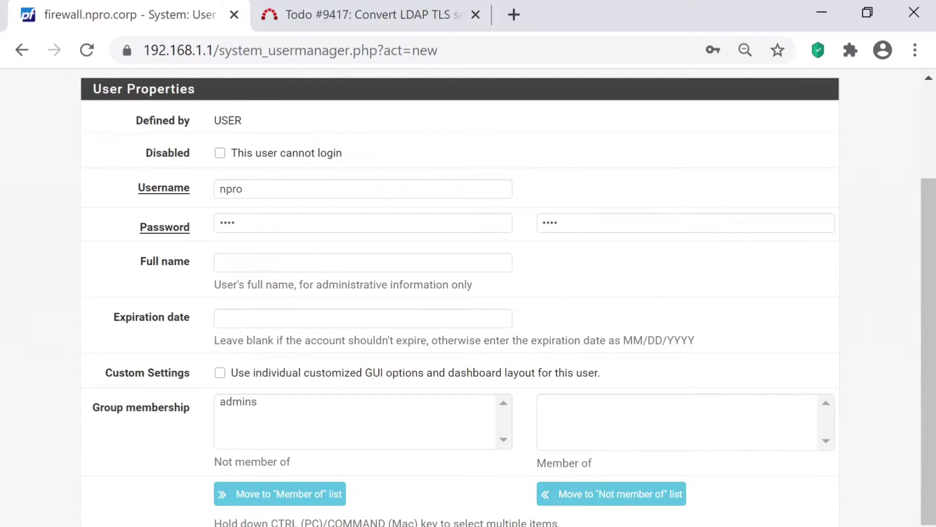
click(220, 373)
scroll(507, 297, down, 2)
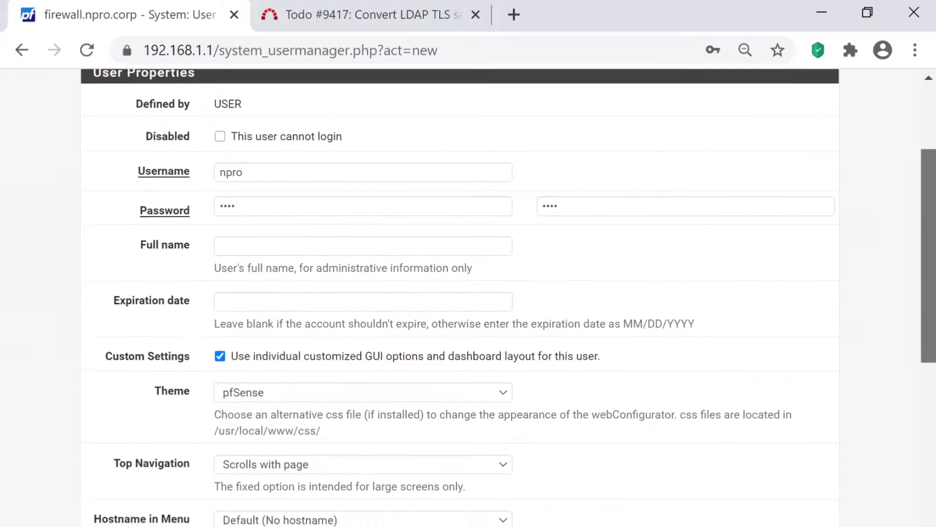
scroll(507, 298, down, 1)
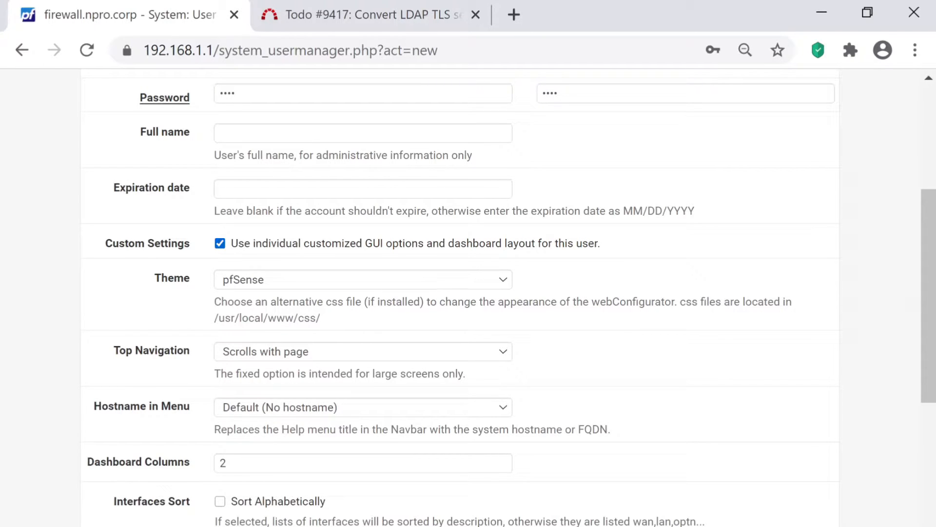
click(220, 243)
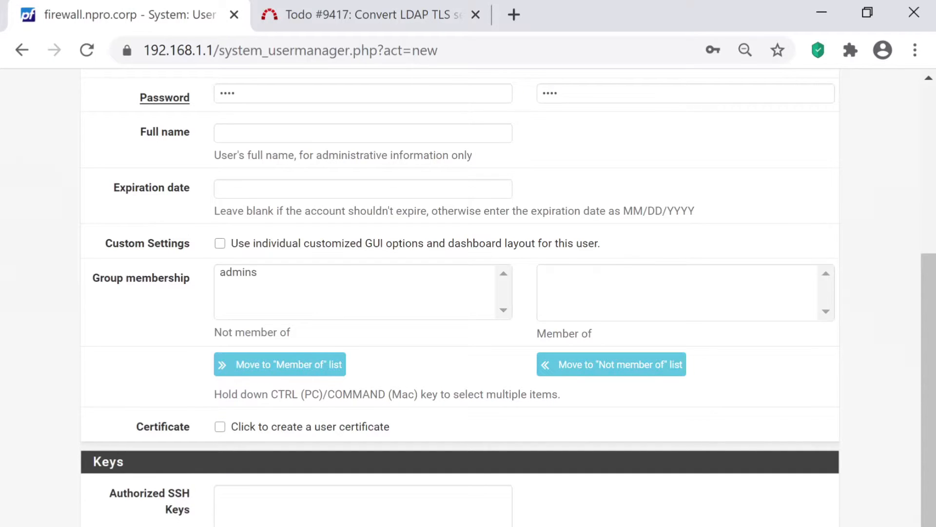
click(239, 273)
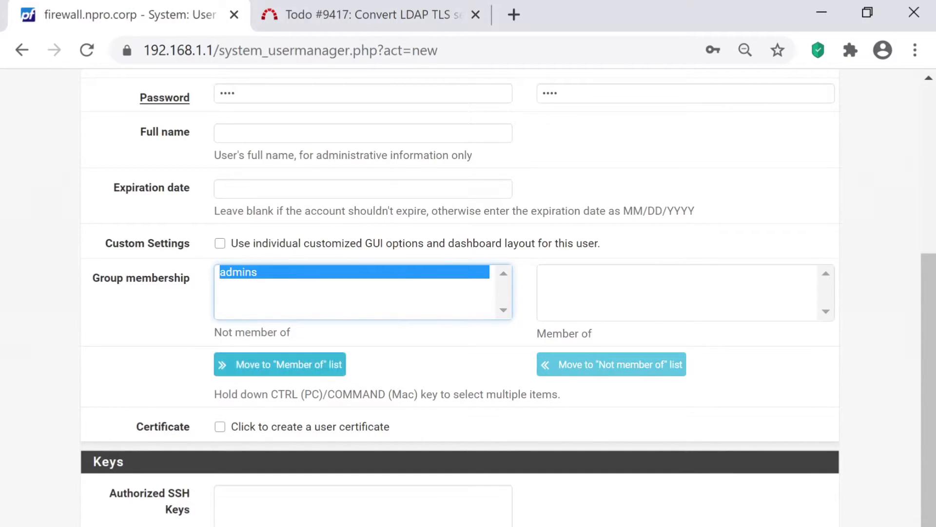
click(280, 364)
click(561, 272)
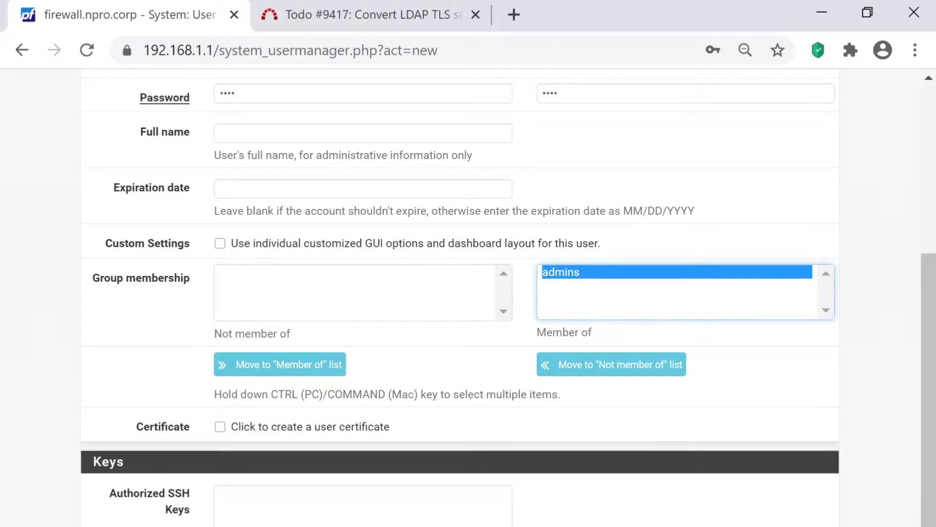
click(611, 364)
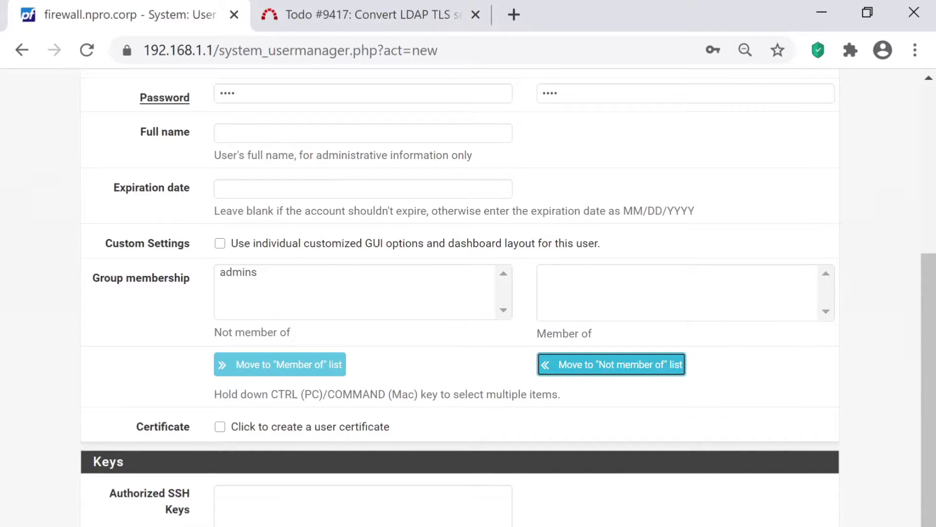
scroll(508, 298, down, 2)
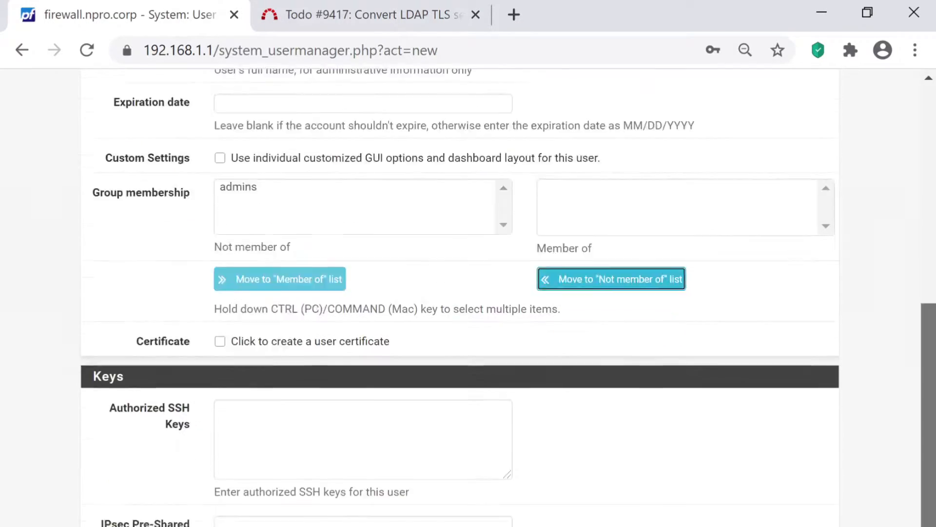
click(220, 341)
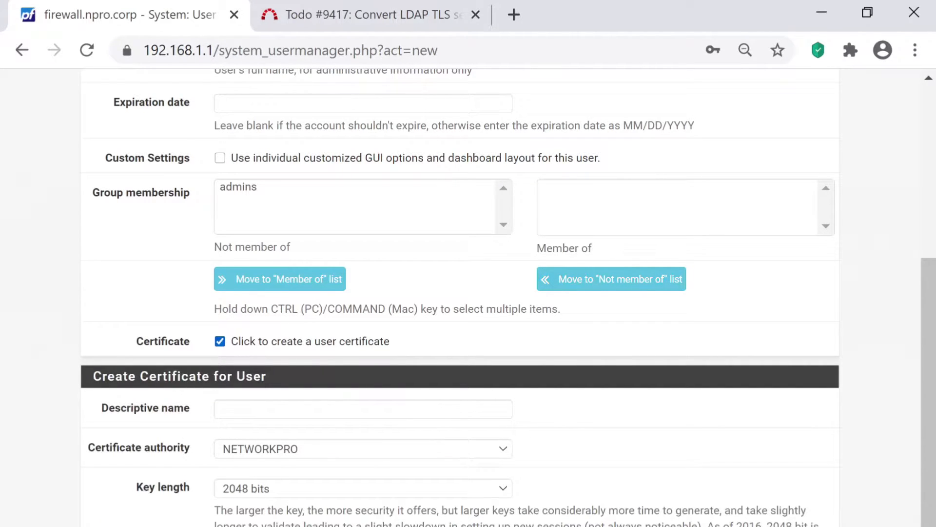
click(220, 341)
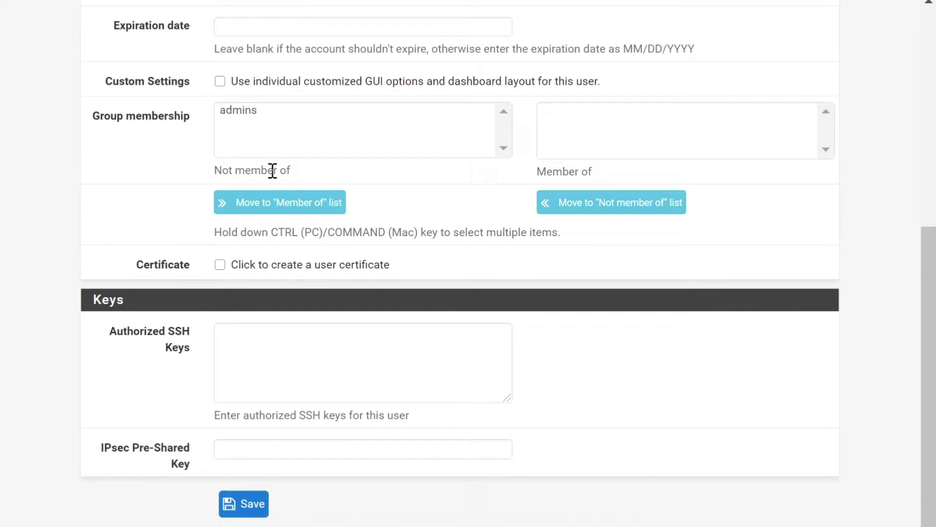
- Save the npro user and reopen its account for editing
drag(272, 171, 204, 349)
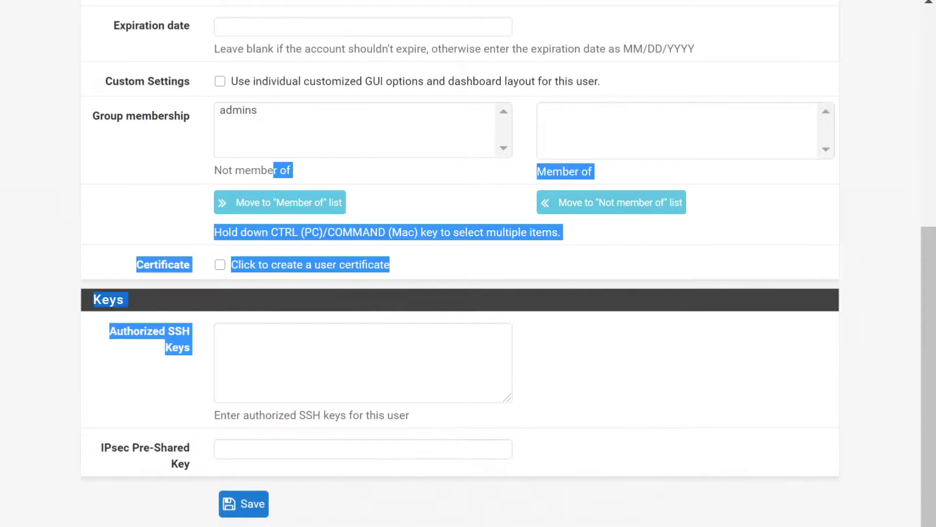
click(205, 349)
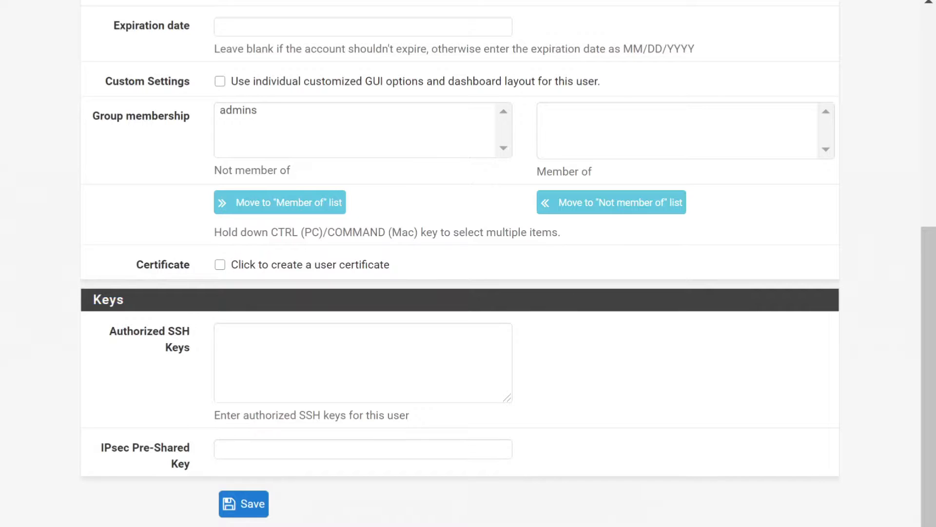
click(244, 503)
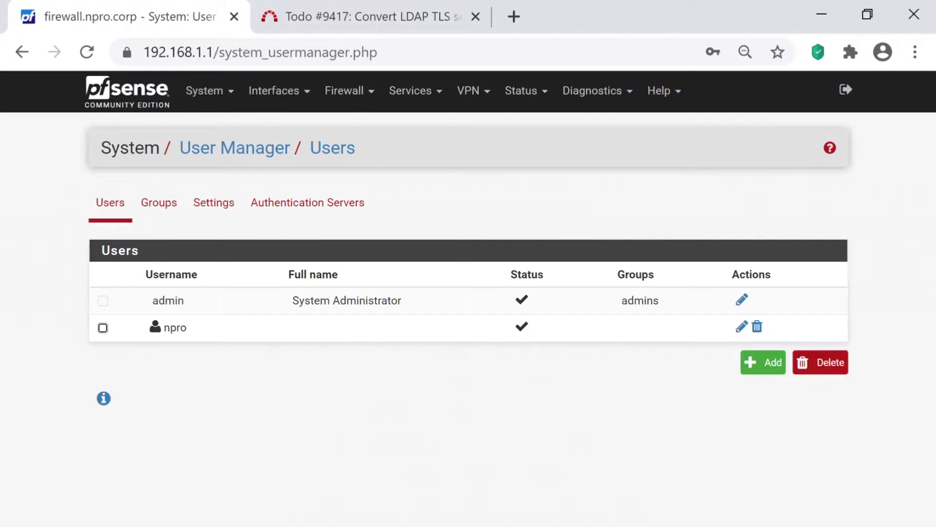
click(742, 326)
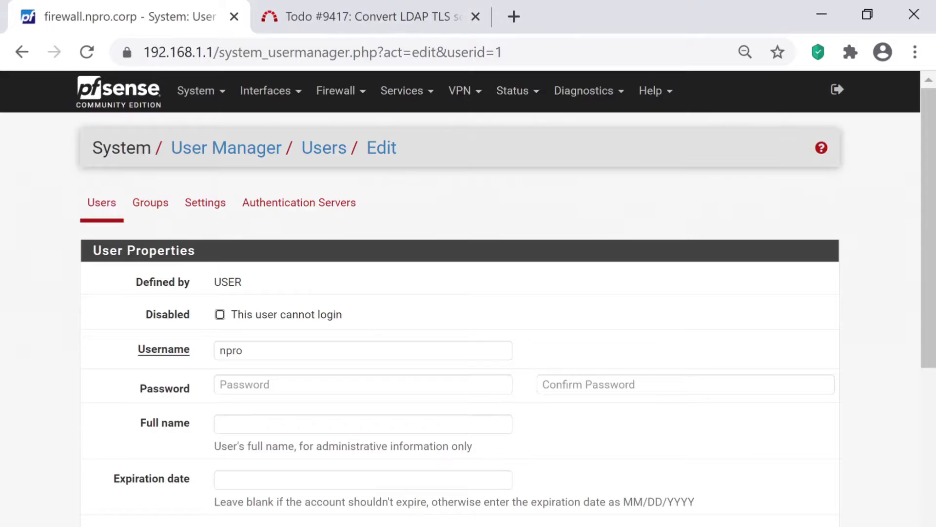
- Scroll to npro's Effective Privileges and choose Add
scroll(461, 293, down, 3)
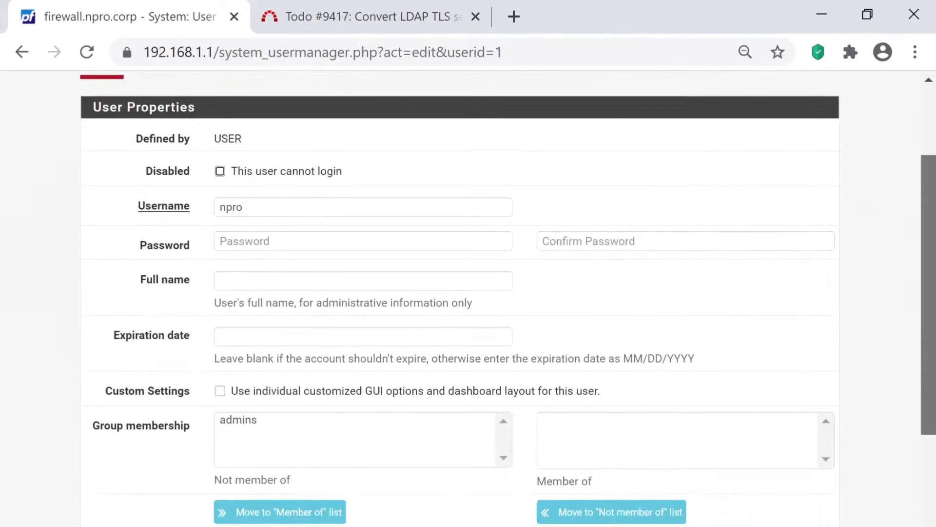
scroll(460, 293, down, 7)
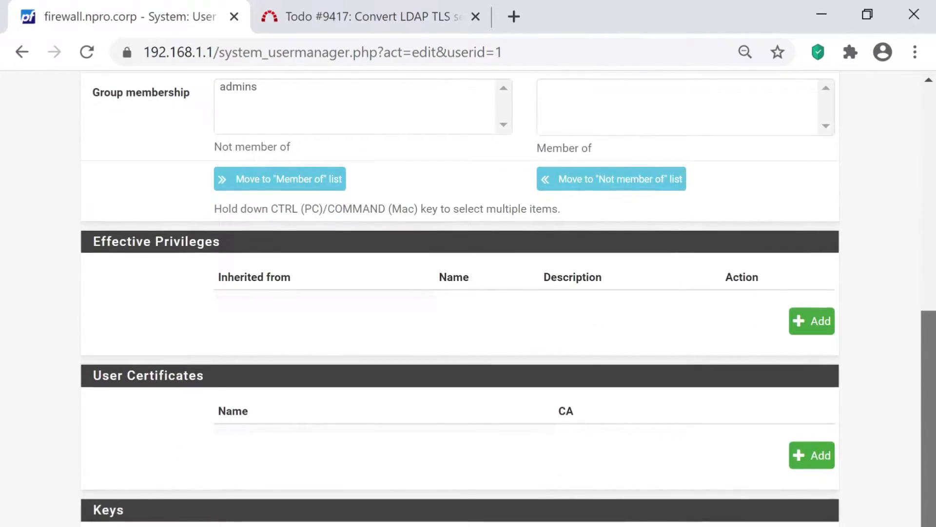
scroll(460, 293, up, 1)
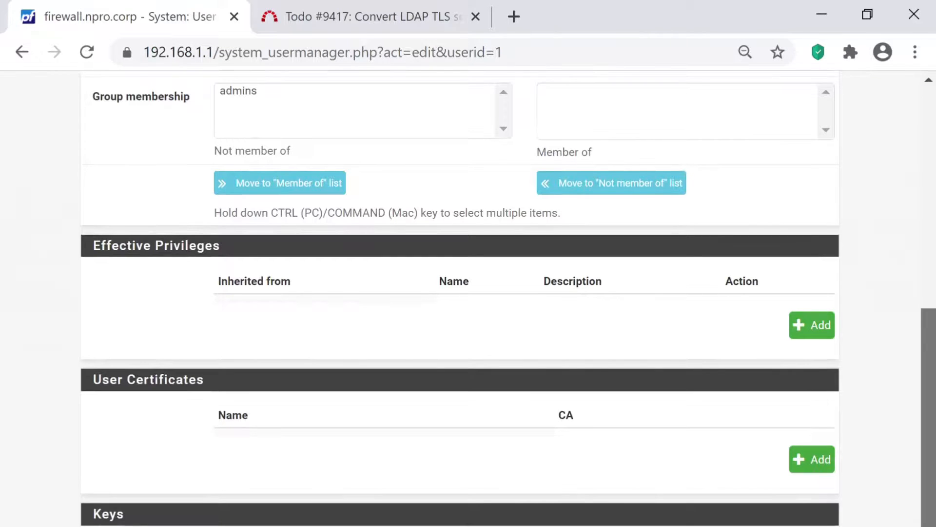
scroll(508, 299, down, 1)
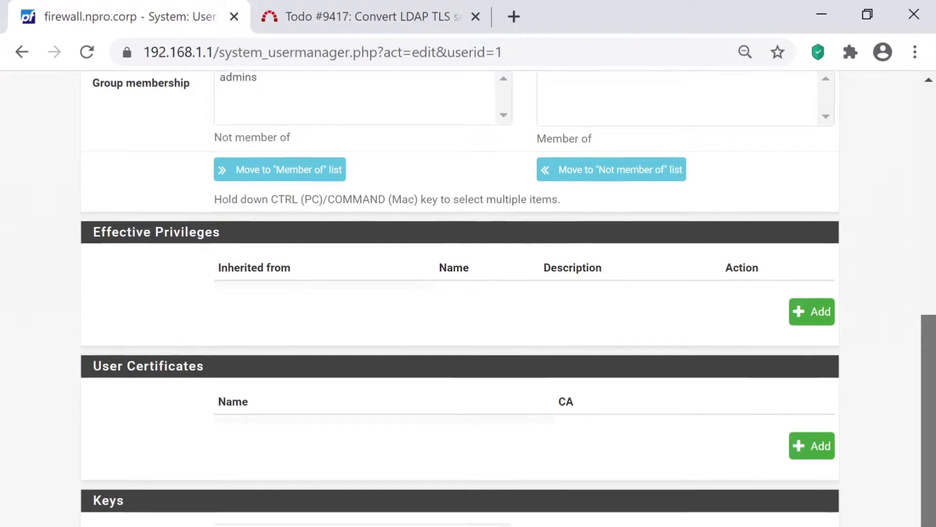
scroll(460, 299, down, 1)
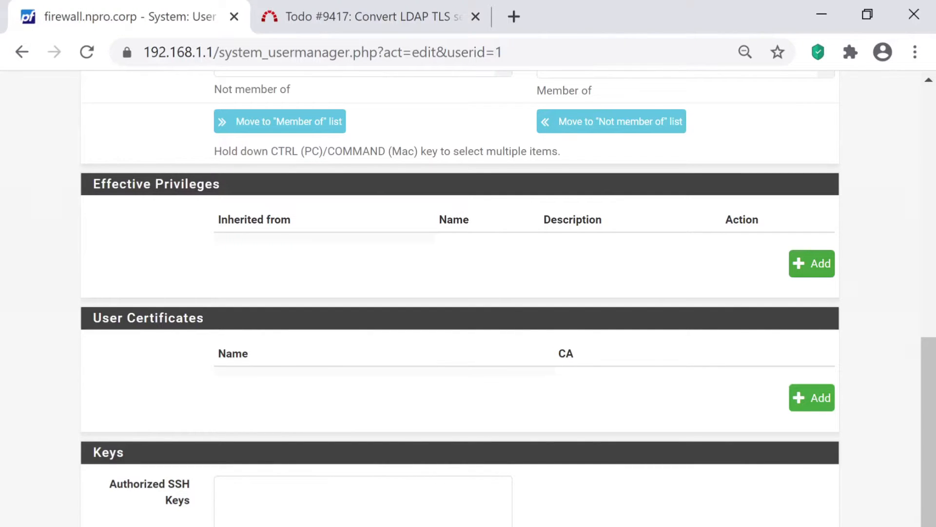
click(812, 264)
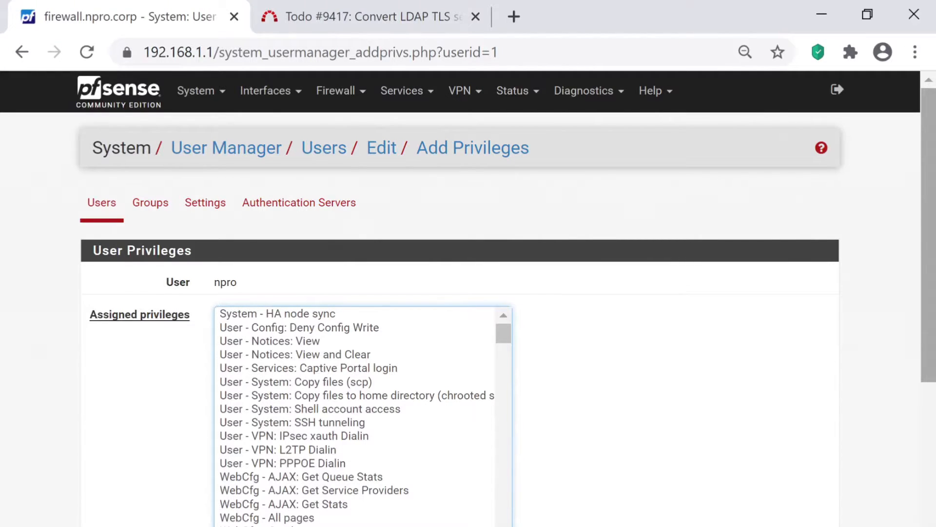
- Select the WebCfg - System: User Password Manager privilege for npro and save
scroll(468, 293, down, 3)
drag(504, 202, 503, 421)
click(354, 264)
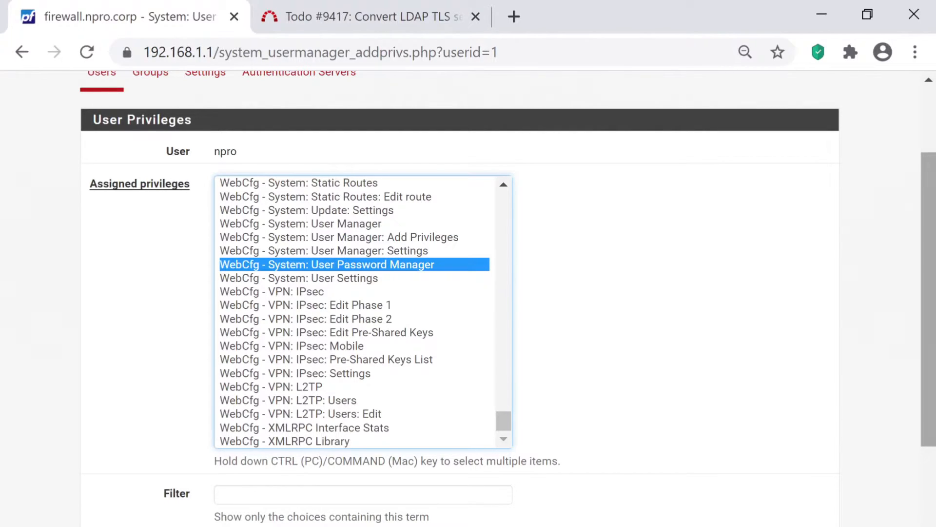
scroll(372, 516, down, 5)
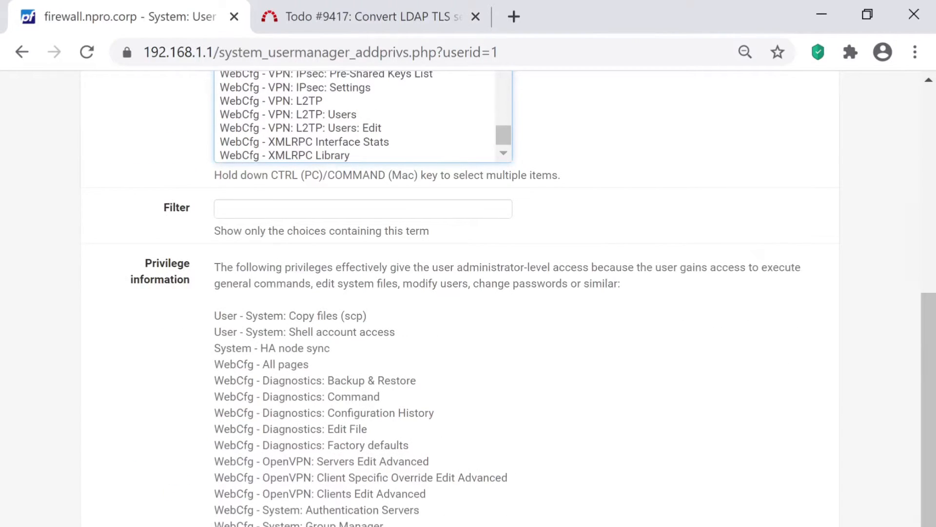
scroll(468, 298, down, 3)
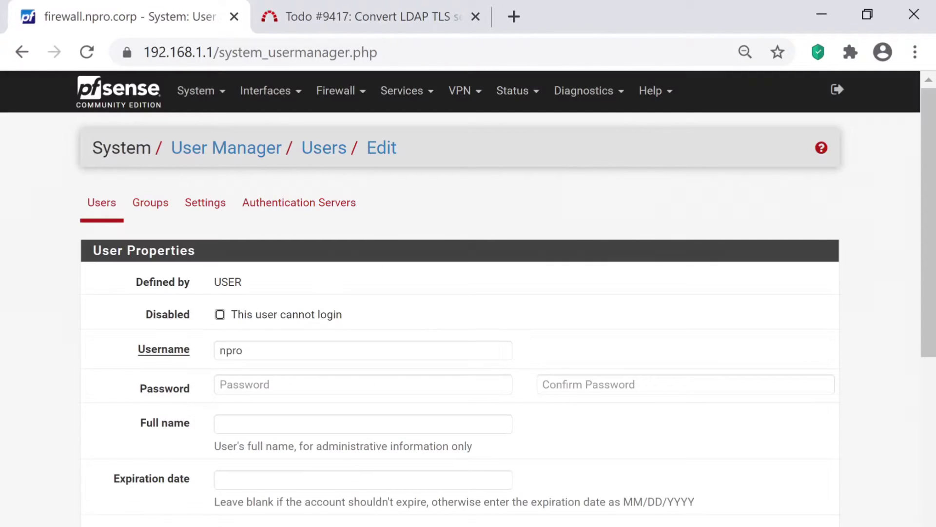
scroll(468, 299, down, 7)
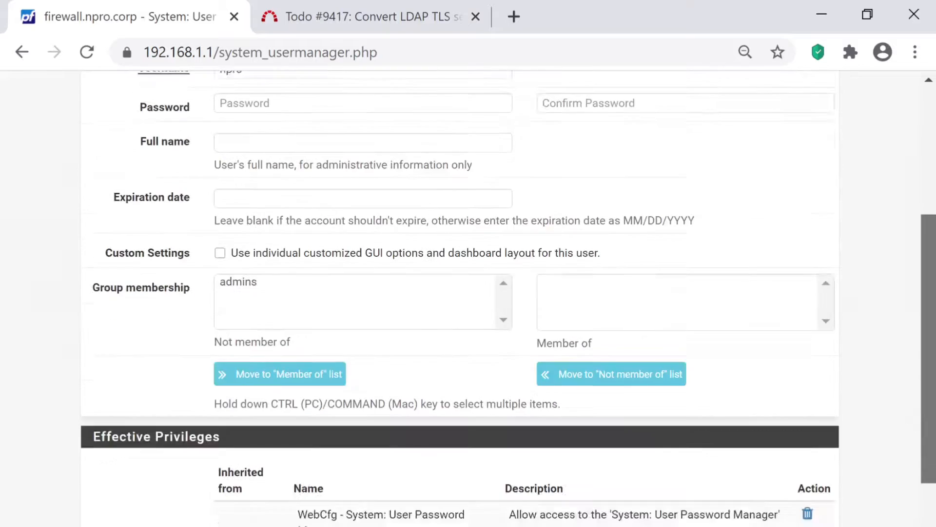
scroll(468, 299, down, 3)
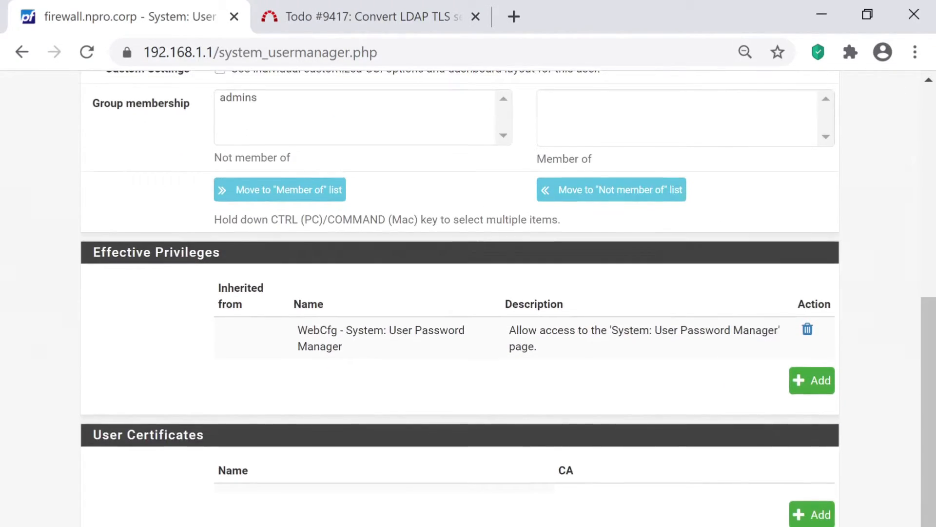
scroll(468, 299, down, 4)
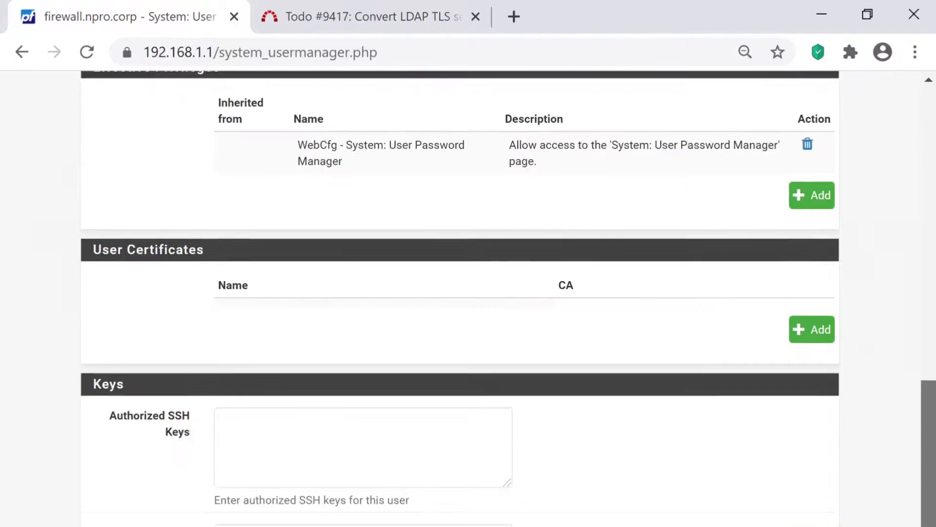
key(Return)
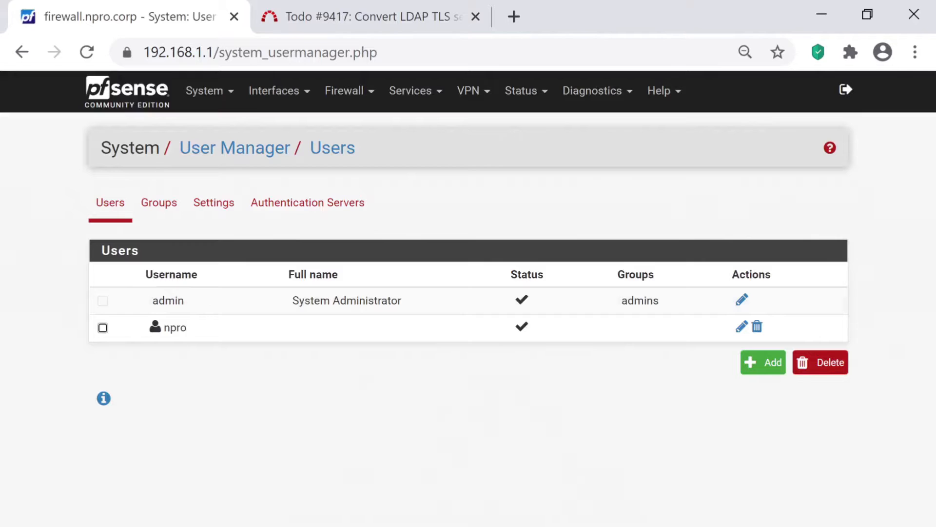
- Log out of admin and sign in as npro with its password
click(846, 89)
text(npro)
key(Tab)
text(pass)
key(Return)
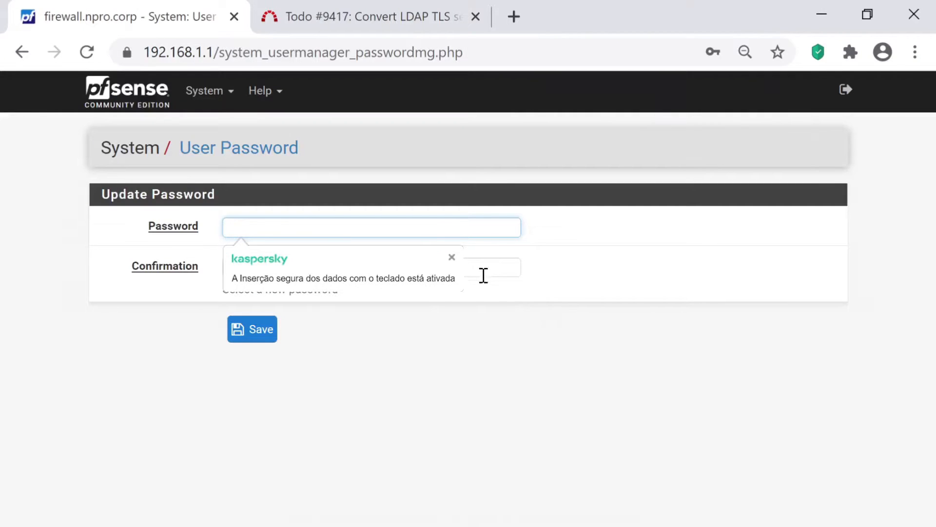
- Enter and confirm a new password for npro on User Password, then save
click(360, 230)
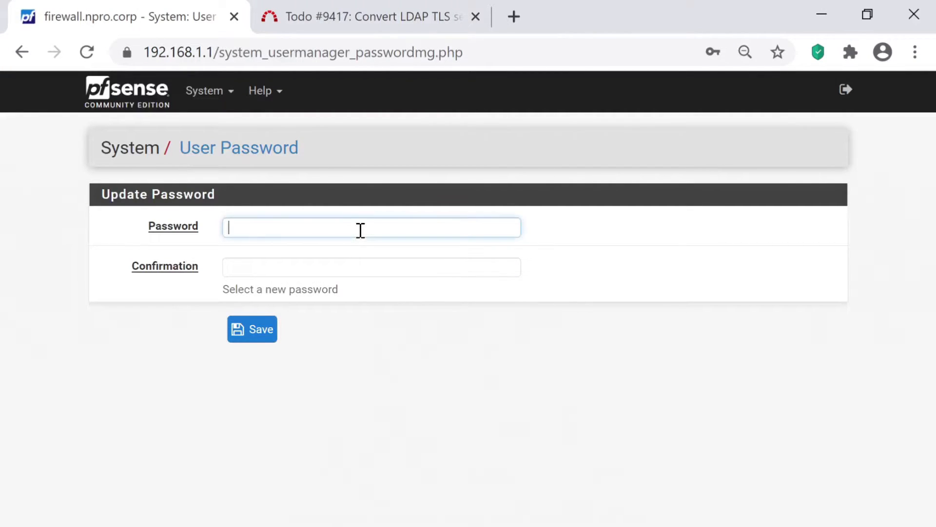
text(pass)
key(Tab)
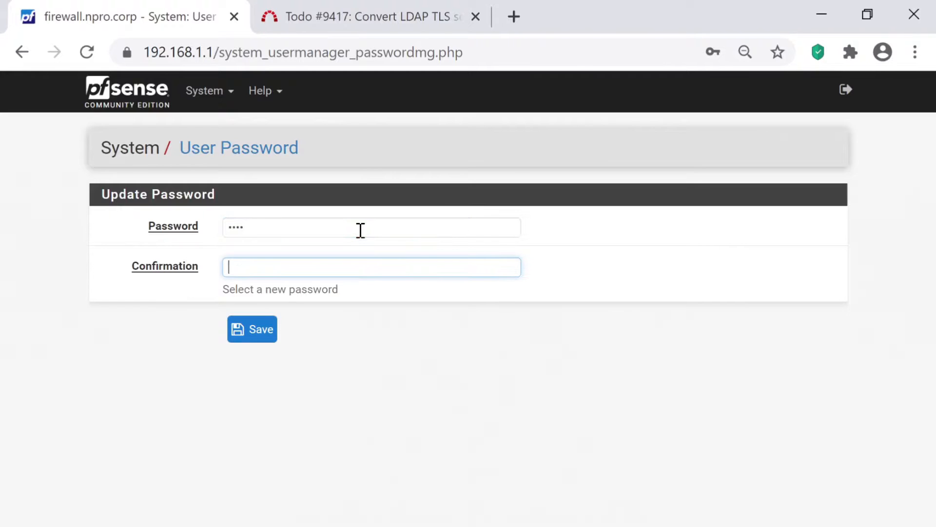
key(shift+Tab)
text(•••••)
key(BackSpace)
key(BackSpace)
key(BackSpace)
key(BackSpace)
key(BackSpace)
text(••••••••)
key(Tab)
text(••••••••)
key(Return)
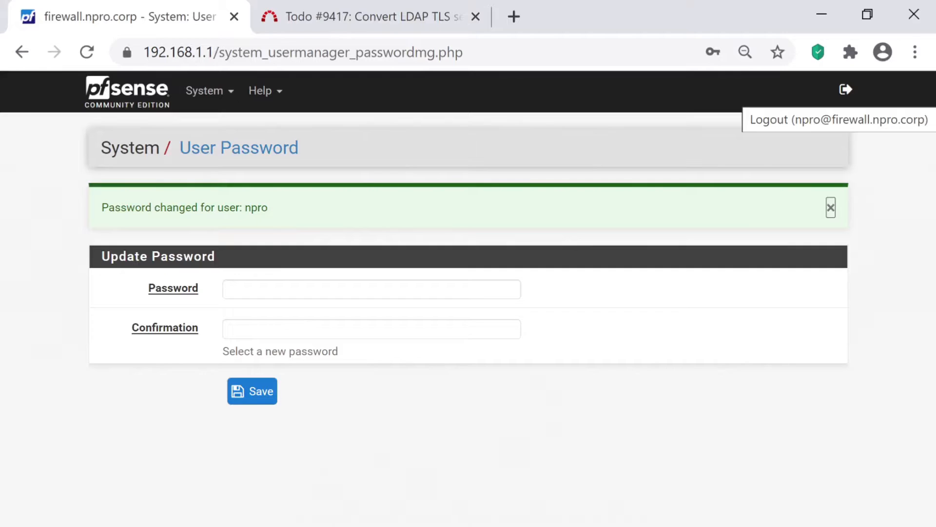
- Log out of npro and sign back in as admin with the admin password
click(846, 90)
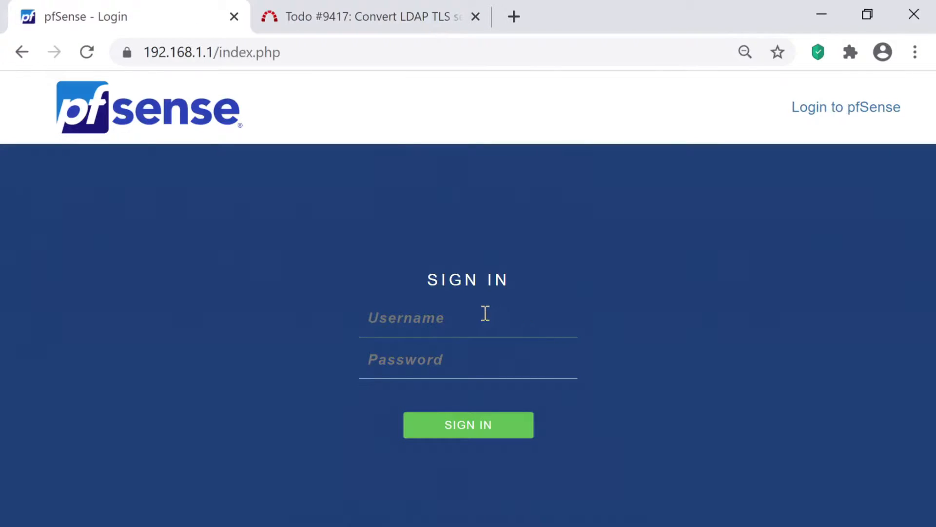
text(admin)
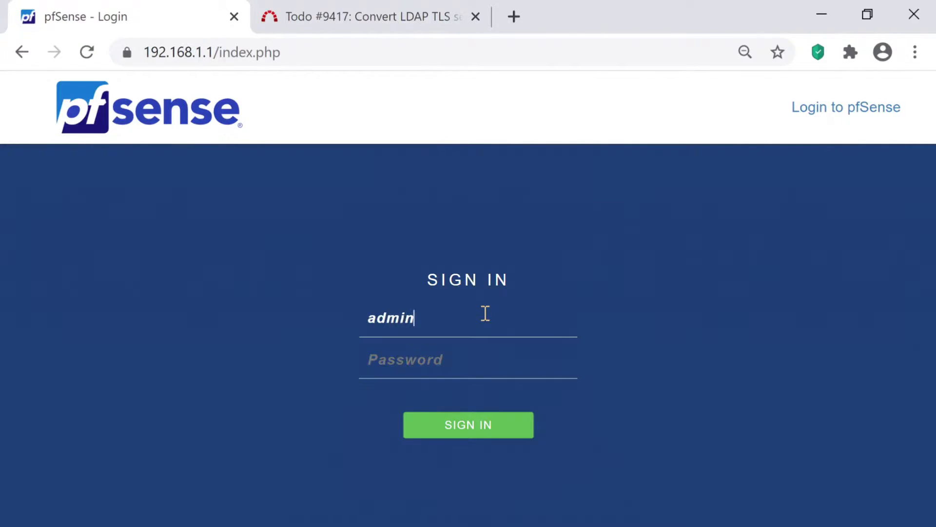
key(Tab)
text(*****)
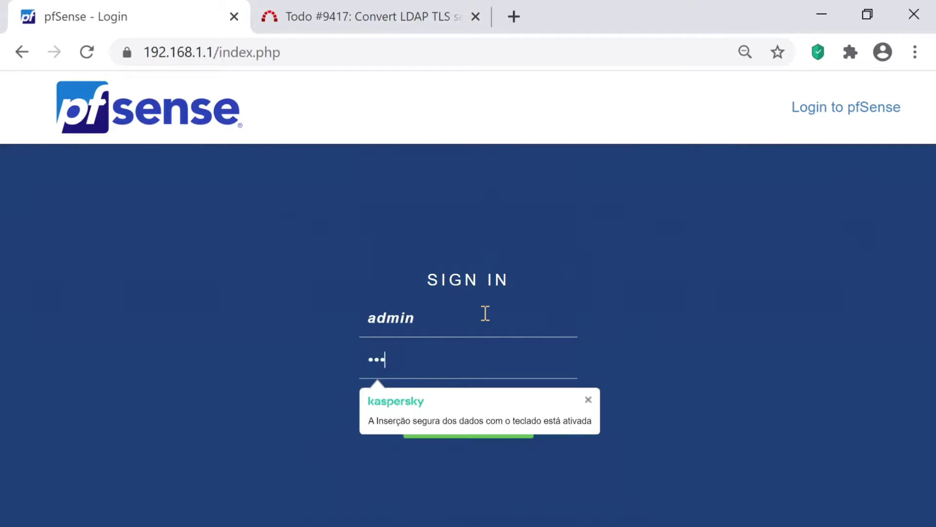
text(******)
key(Return)
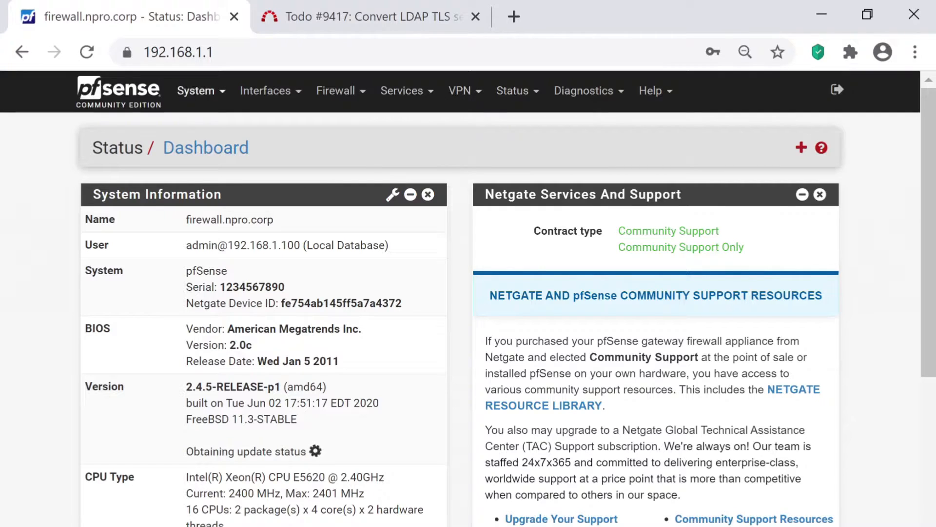
- Delete npro's User Password Manager privilege in User Manager, then log out
click(197, 91)
click(222, 346)
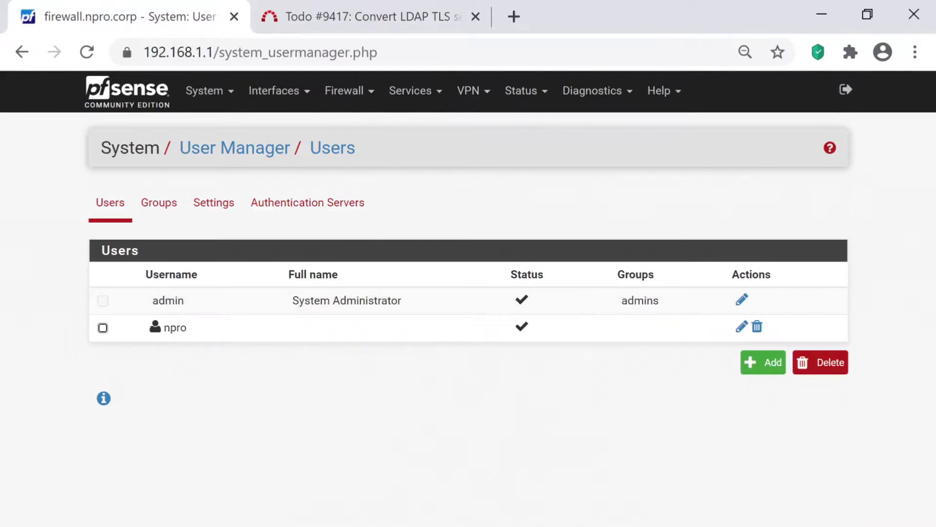
click(742, 326)
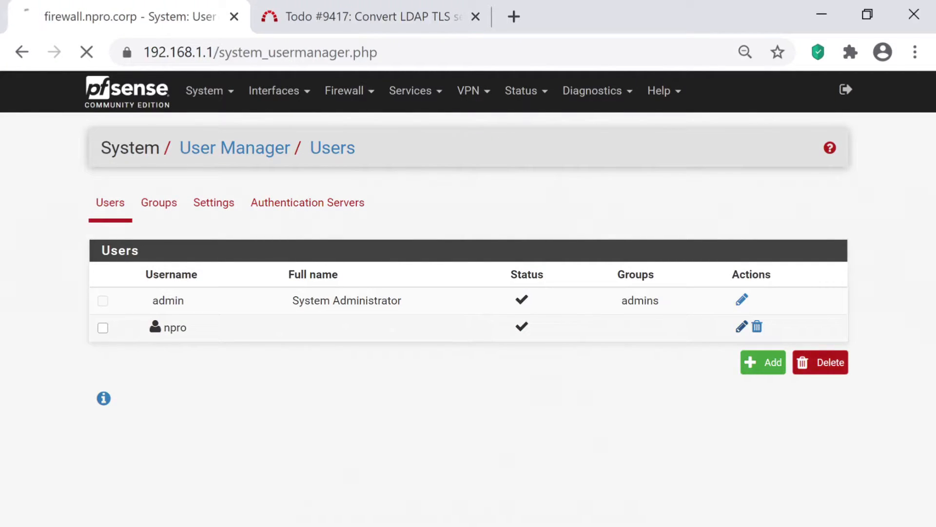
drag(928, 234, 929, 456)
click(807, 301)
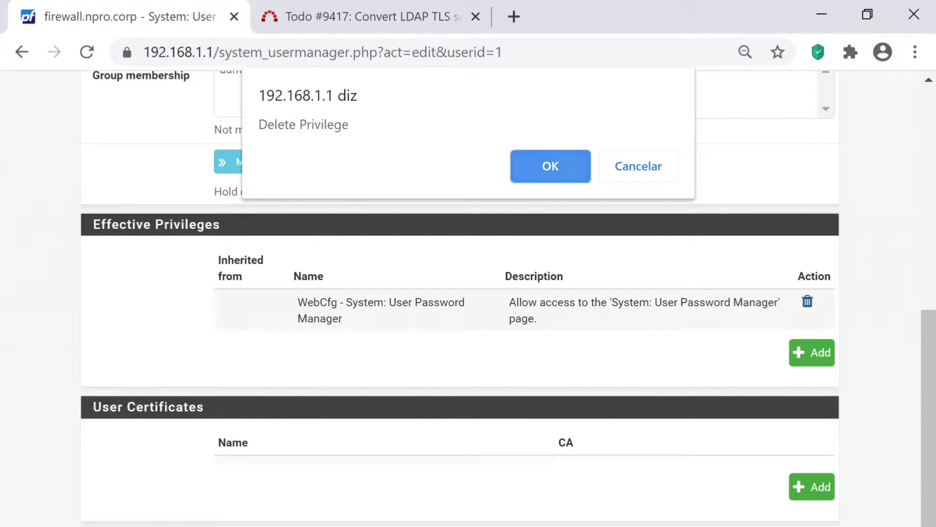
key(Return)
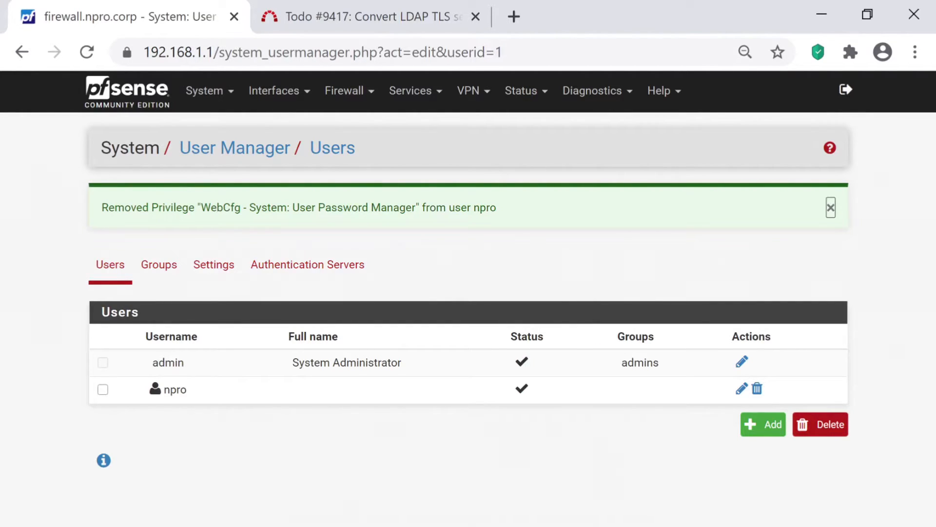
click(846, 90)
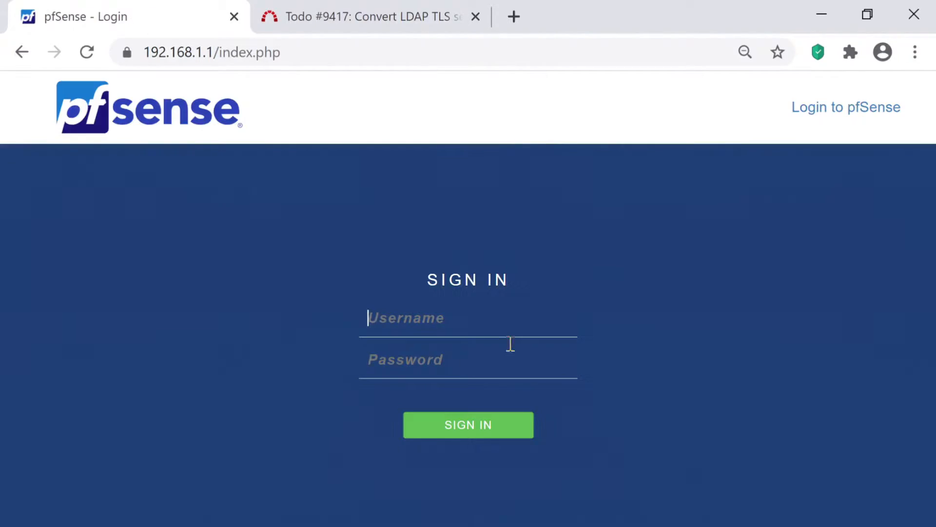
- Sign in as npro, hit 'No page assigned to this user!', and log out
text(npro)
key(Tab)
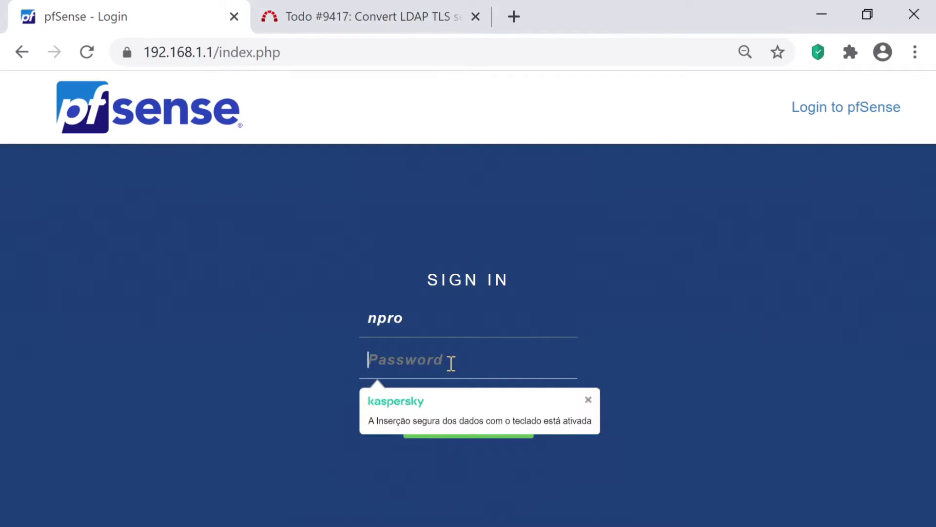
text(••••••••)
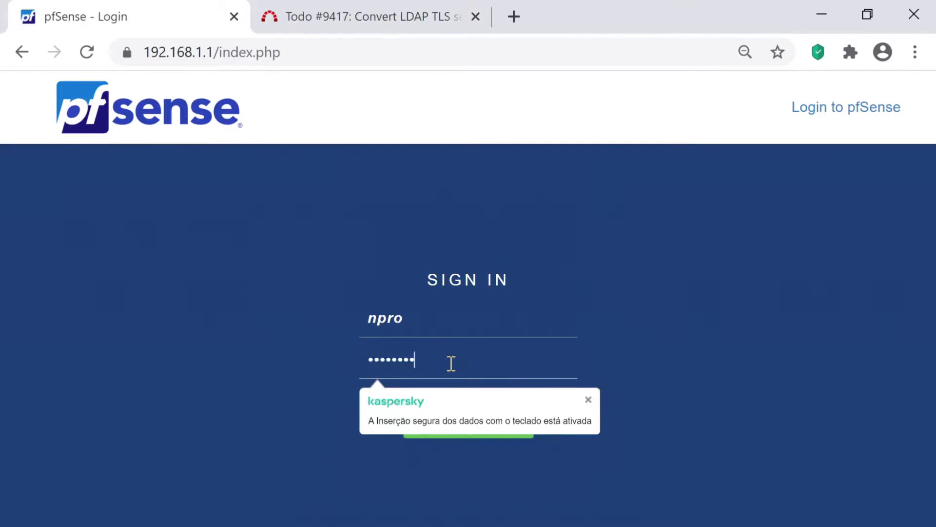
key(Return)
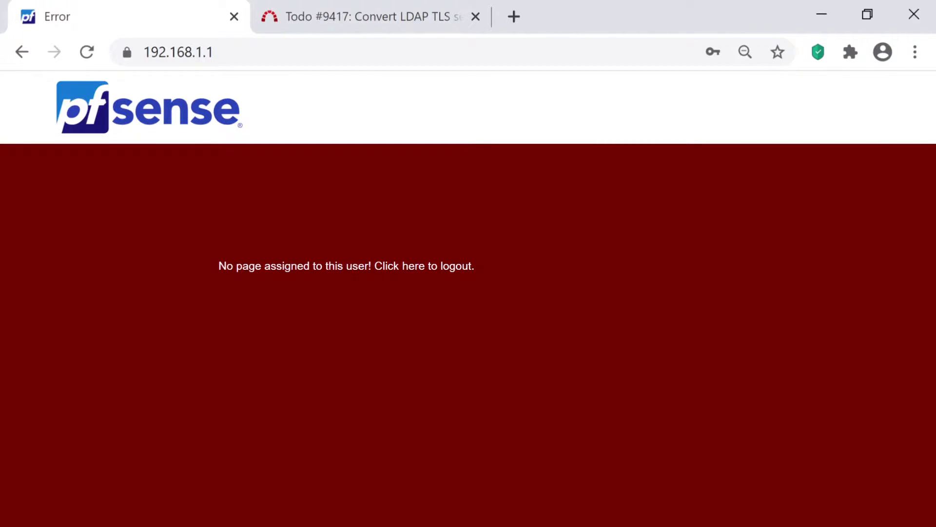
click(346, 266)
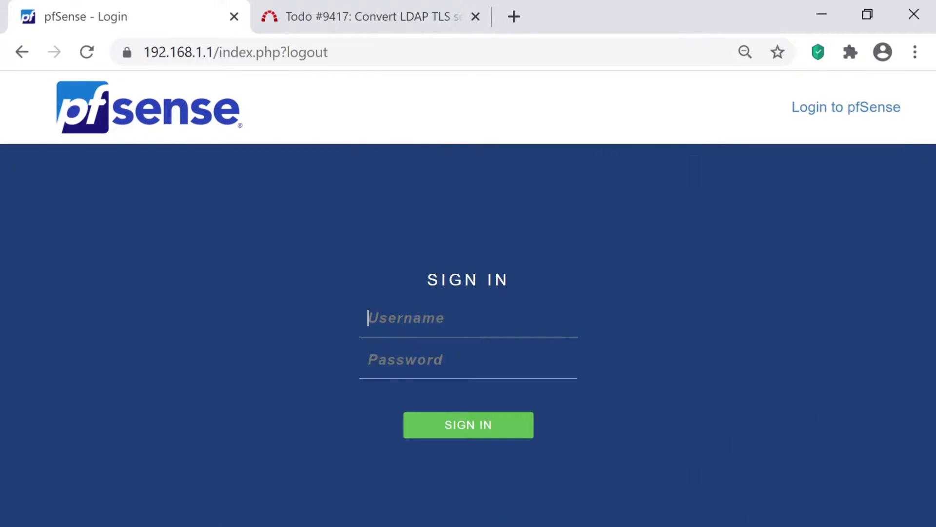
- Sign in as admin with the admin password to reach the Dashboard
text(admin)
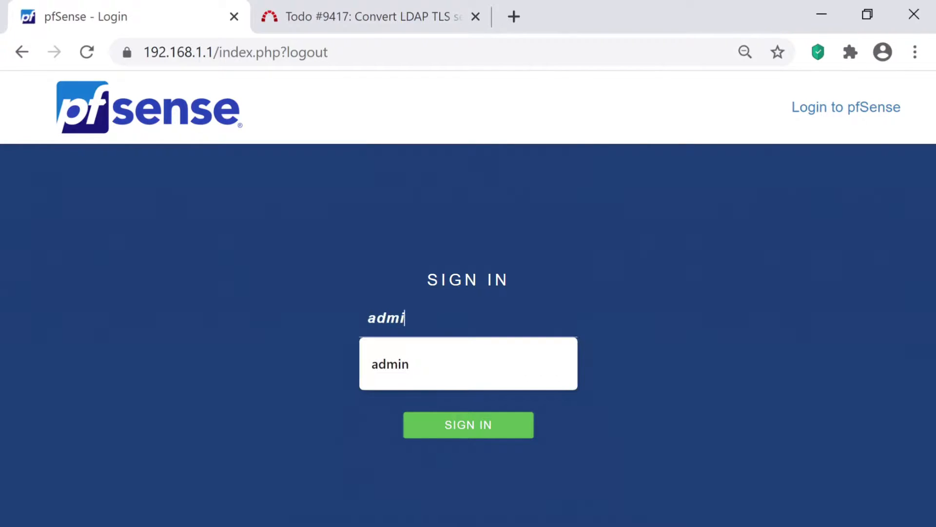
key(Tab)
text(pfsen)
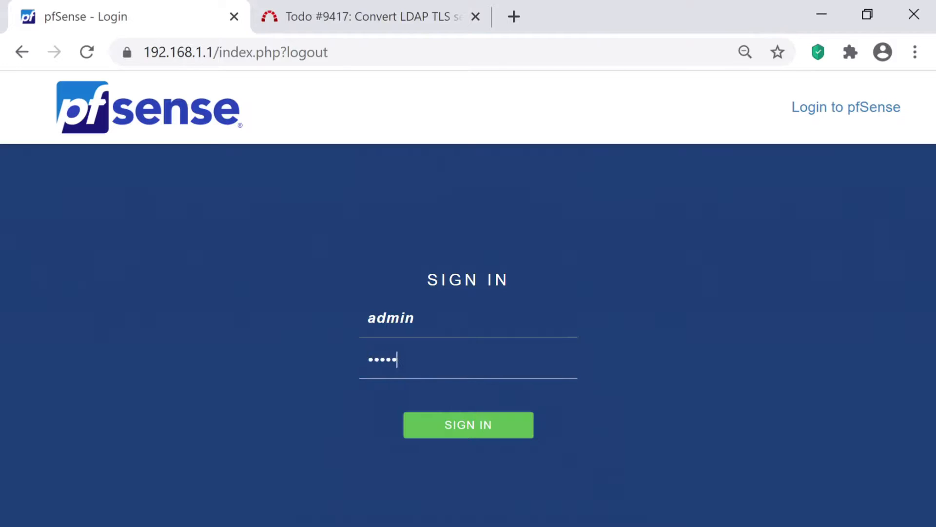
text(se1234)
key(Return)
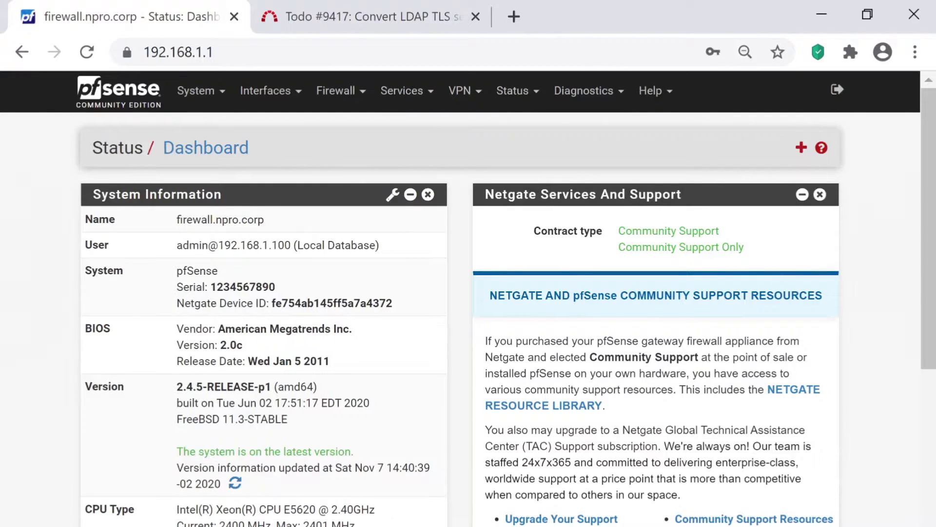
- Move admins into npro's 'Member of' list and save the account
click(200, 91)
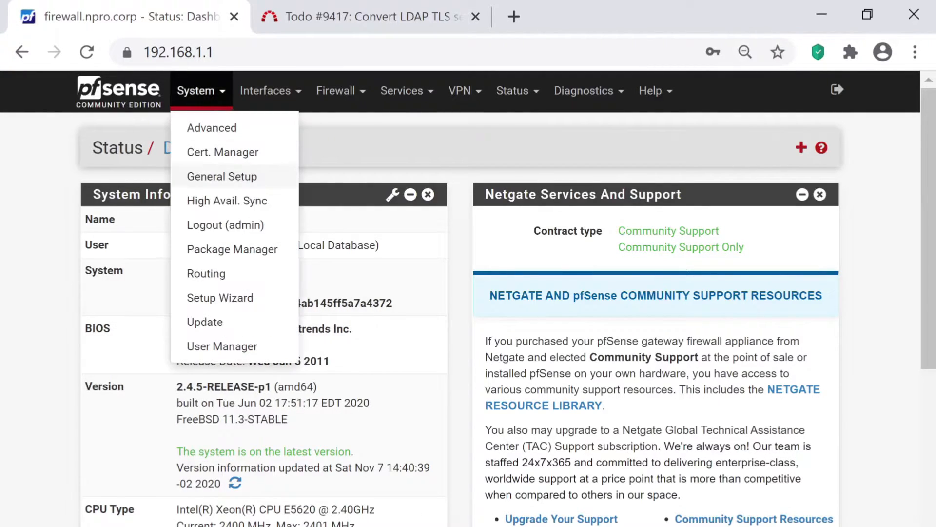
click(209, 346)
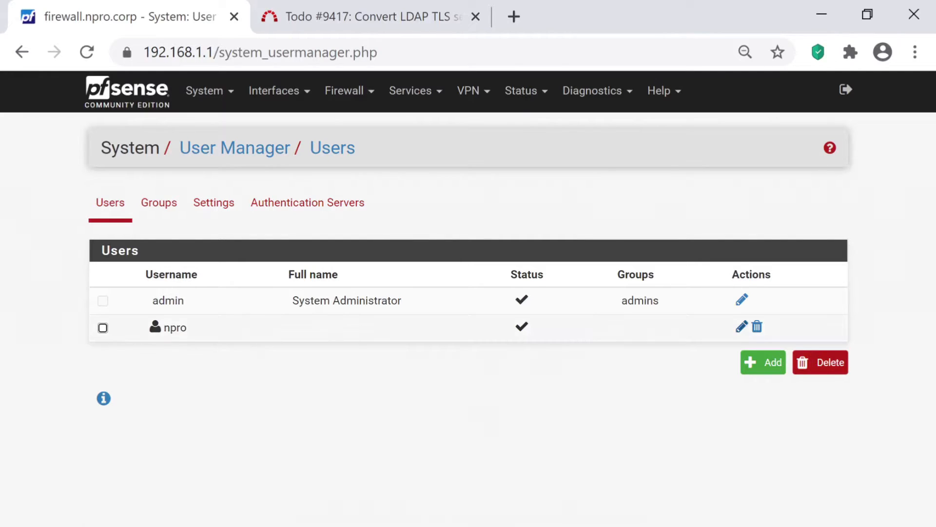
click(742, 327)
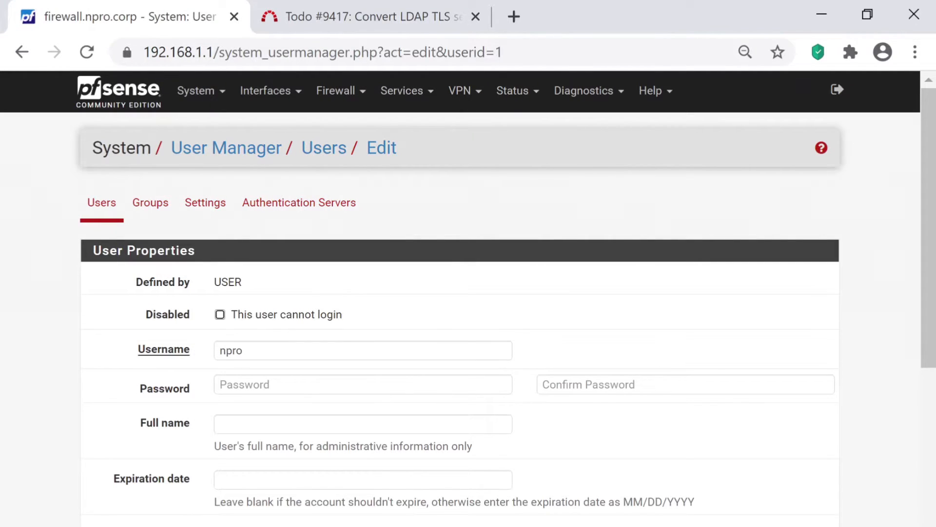
scroll(469, 299, down, 3)
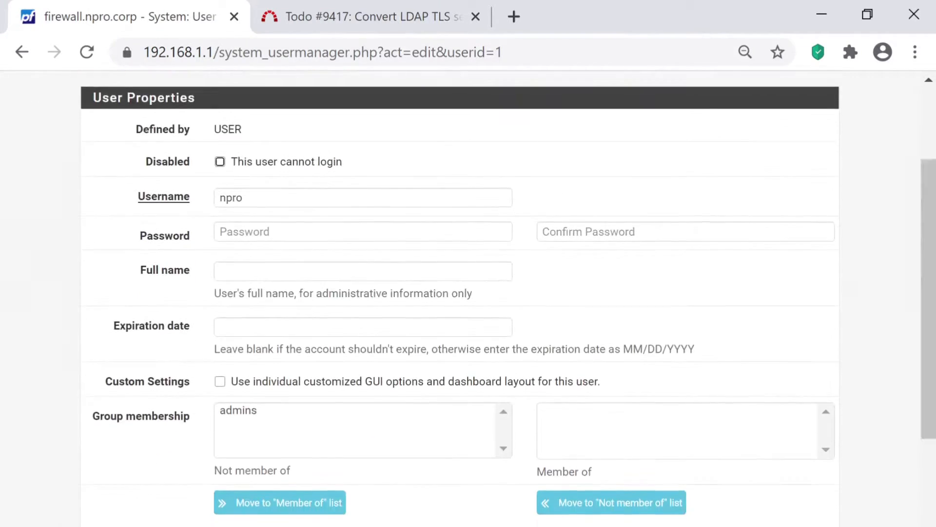
click(239, 410)
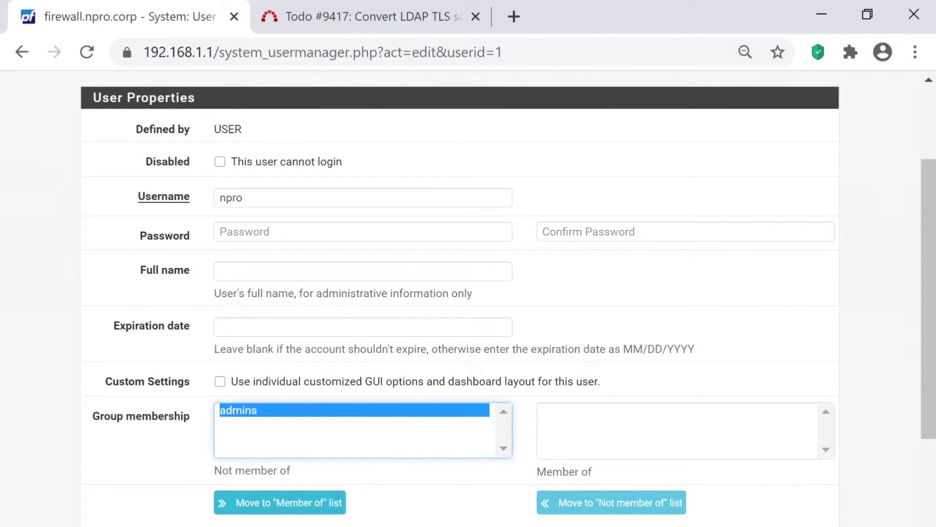
click(280, 503)
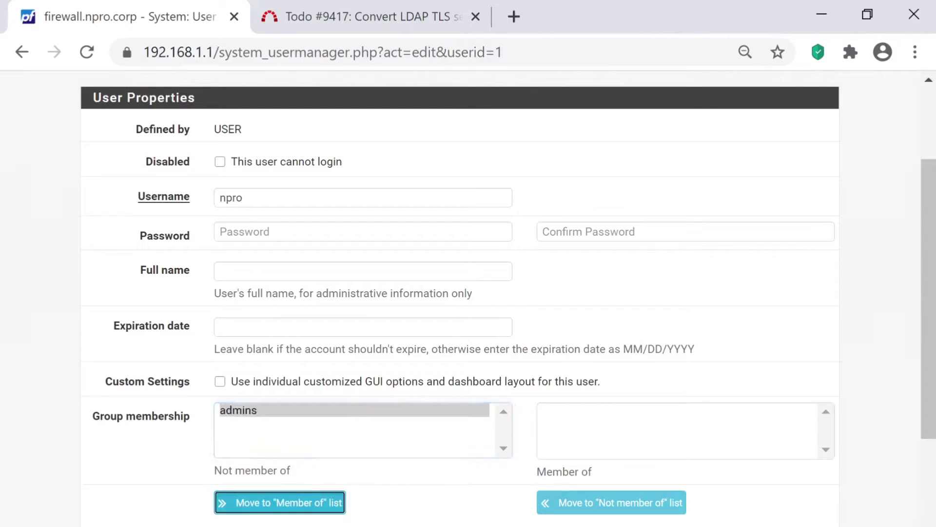
scroll(279, 502, down, 1)
scroll(460, 300, down, 7)
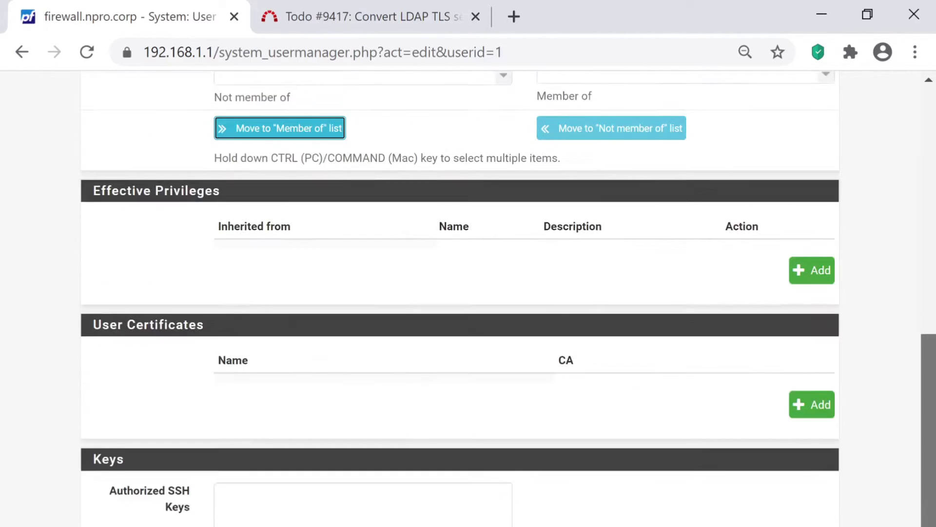
key(Return)
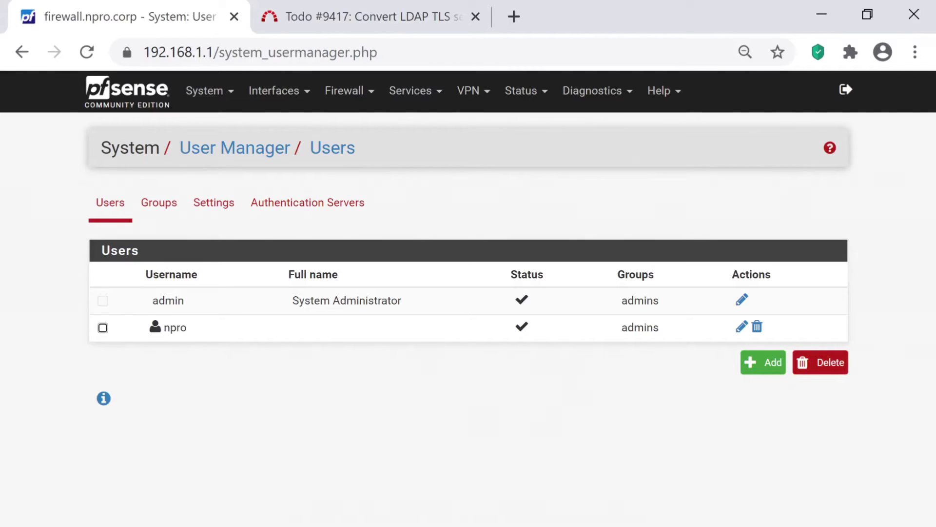
- Log out and sign in as npro with its password
click(846, 89)
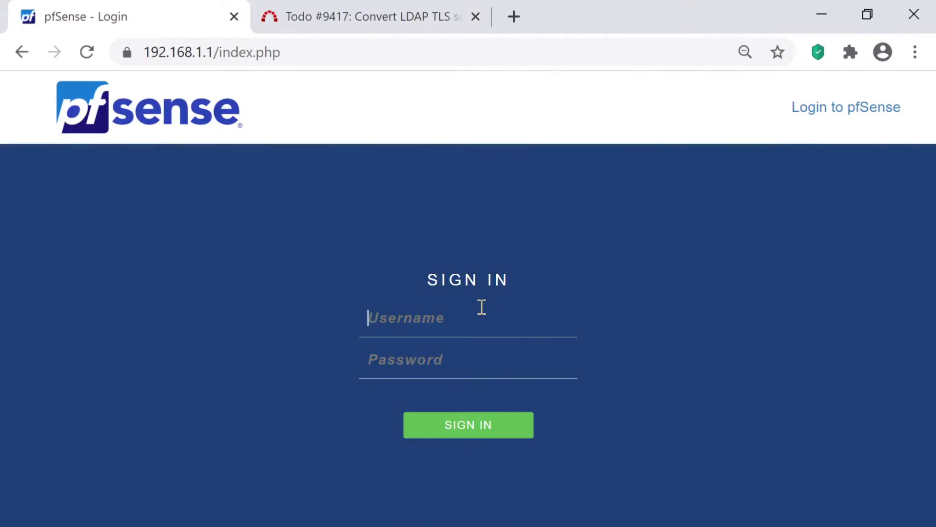
text(npro)
key(Tab)
text(****)
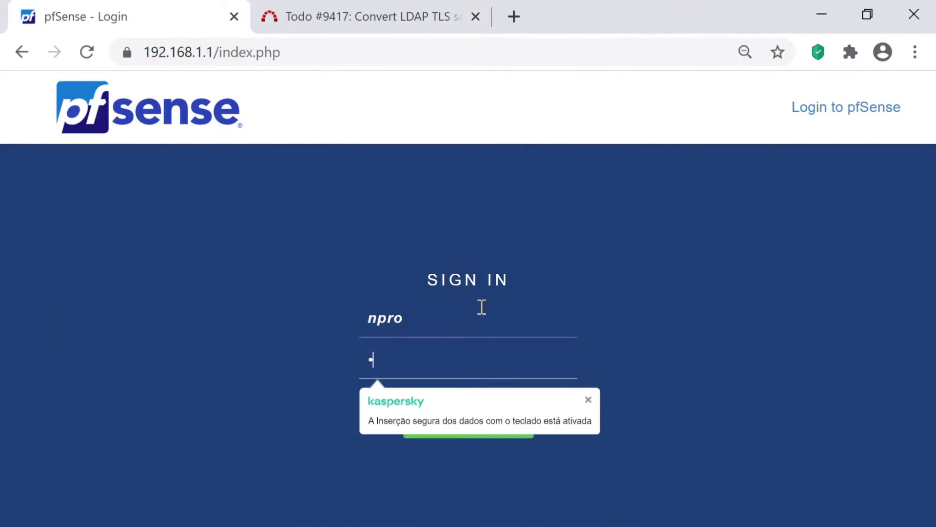
text(****)
key(Return)
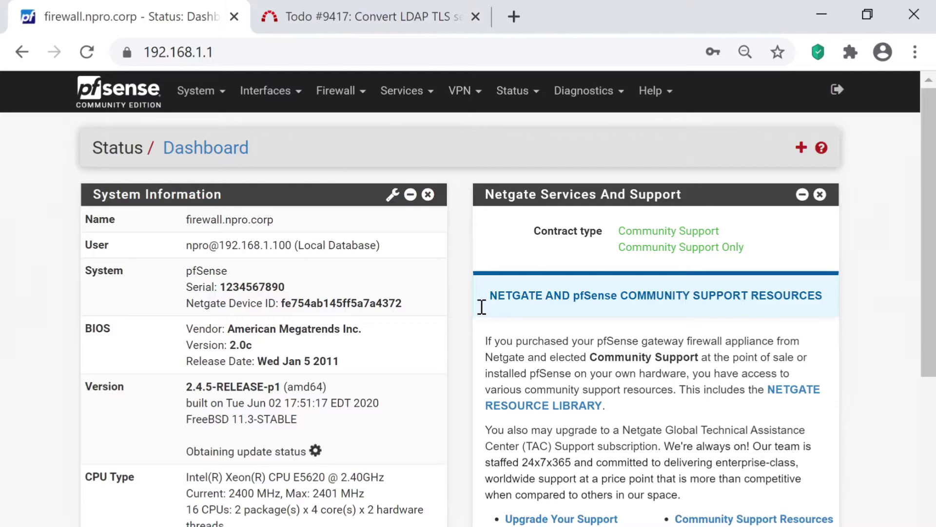
- In User Manager, tick 'This user cannot login' on the admin account and save
click(196, 90)
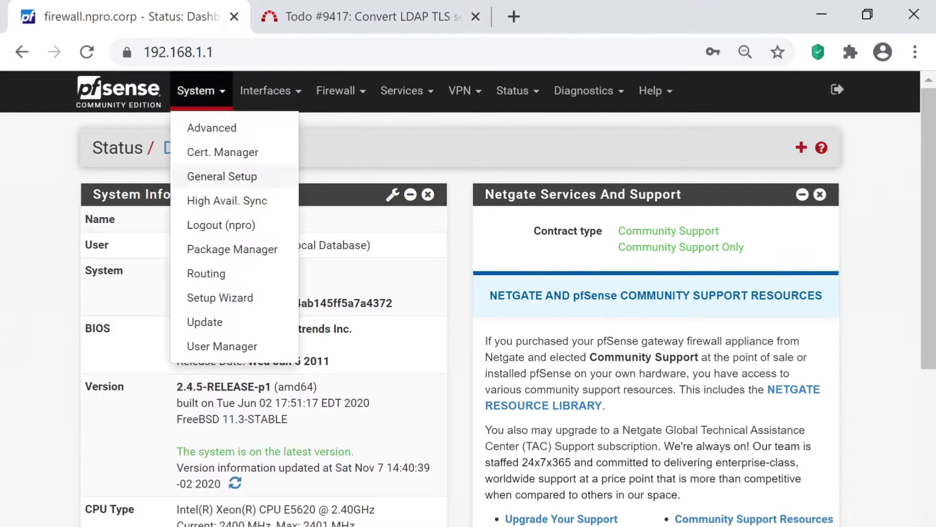
click(222, 346)
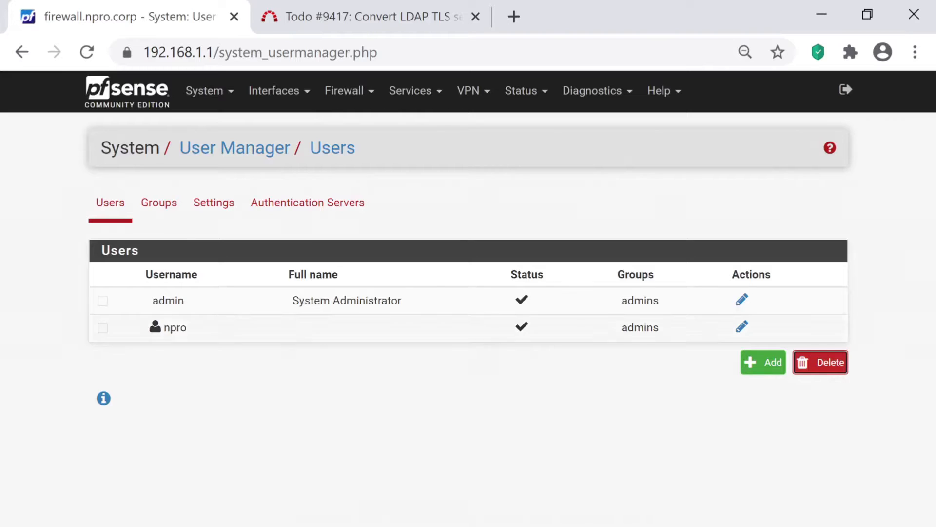
click(742, 300)
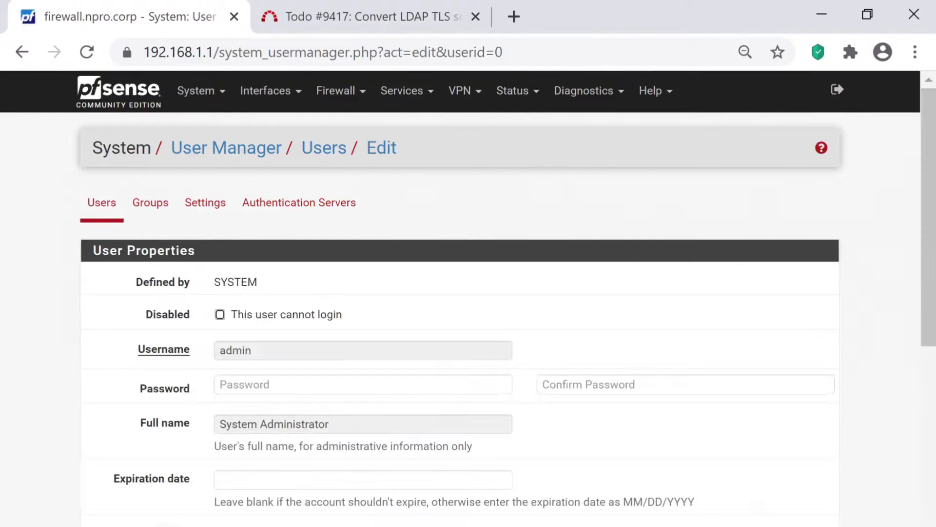
click(220, 315)
drag(929, 234, 929, 526)
click(236, 526)
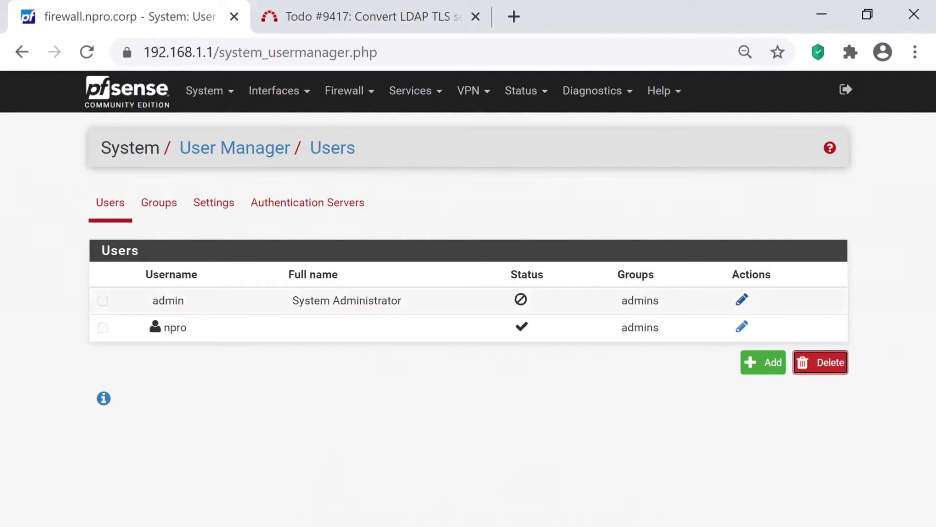
- Reopen the admin account, tick 'This user cannot login' again, and save it disabled
click(742, 300)
scroll(468, 293, down, 12)
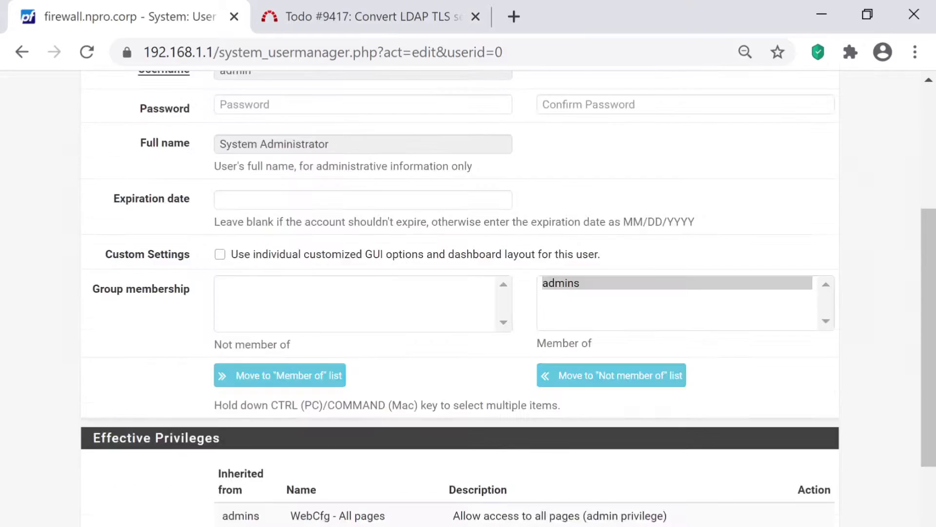
key(alt+Left)
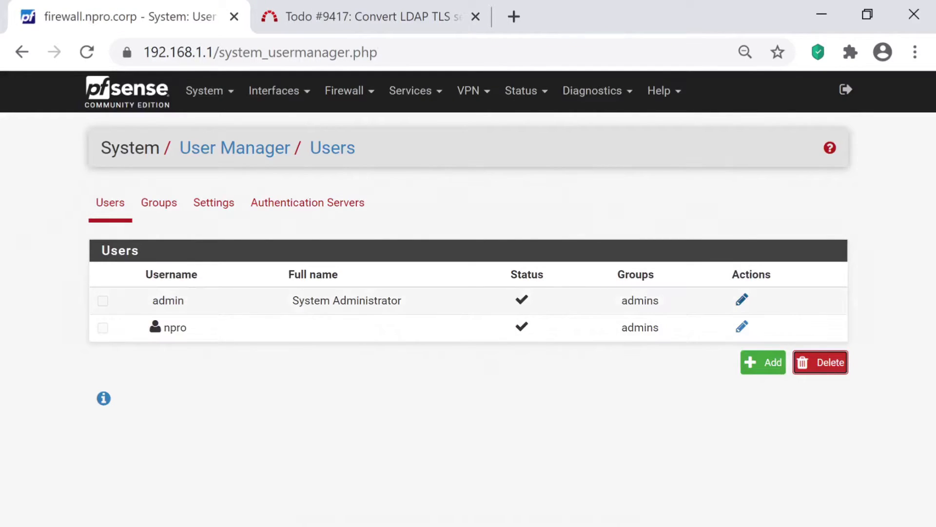
click(742, 300)
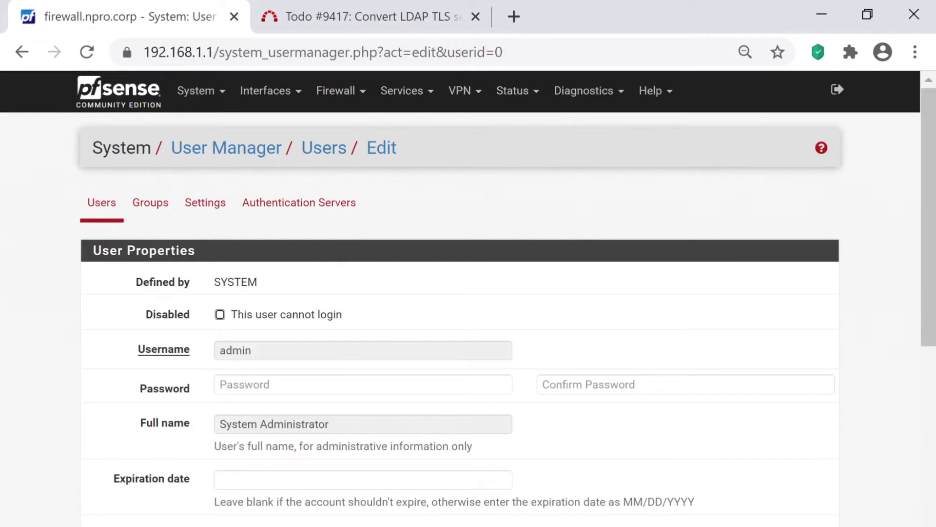
click(220, 315)
scroll(328, 508, down, 10)
click(234, 525)
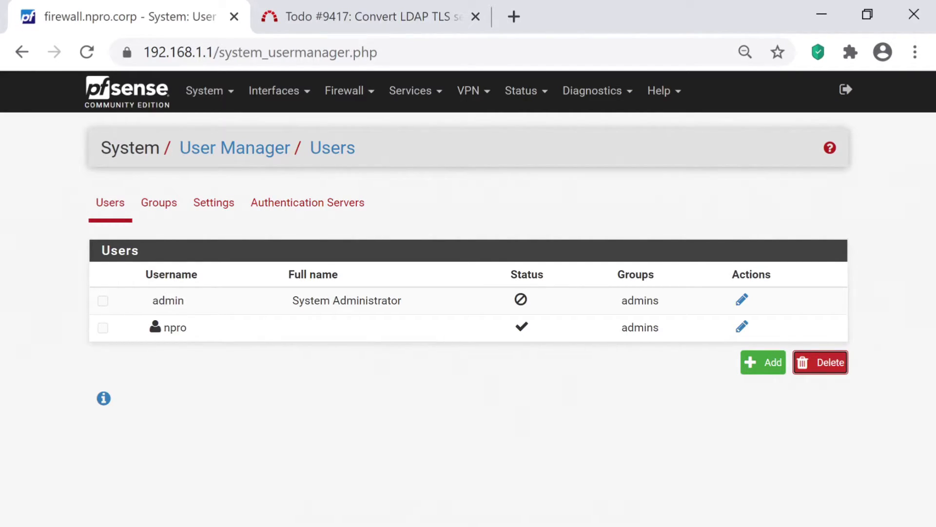
- Add a group named 'password' with Local scope and save it
click(159, 202)
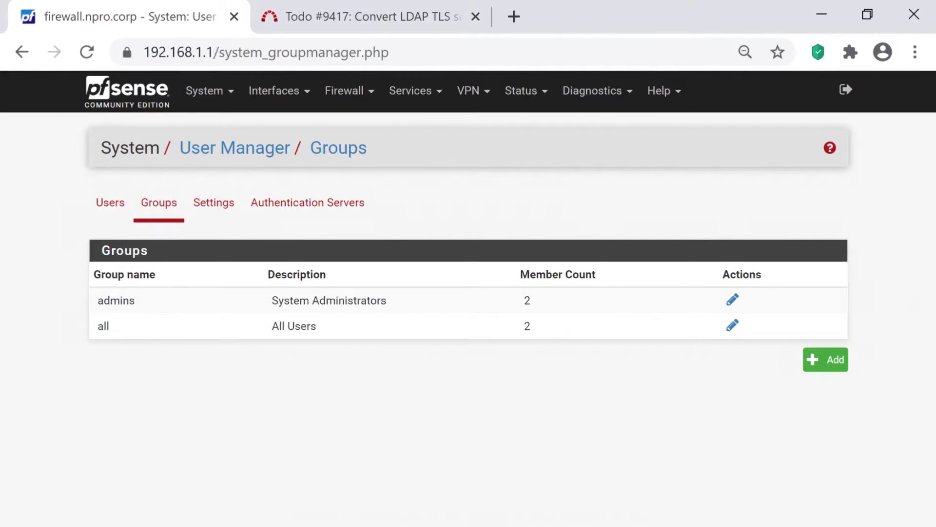
click(826, 360)
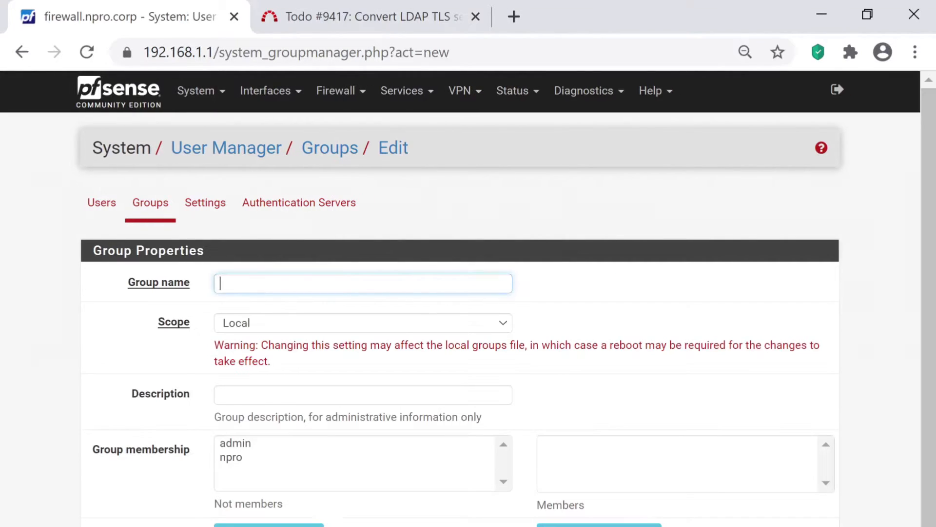
text(password)
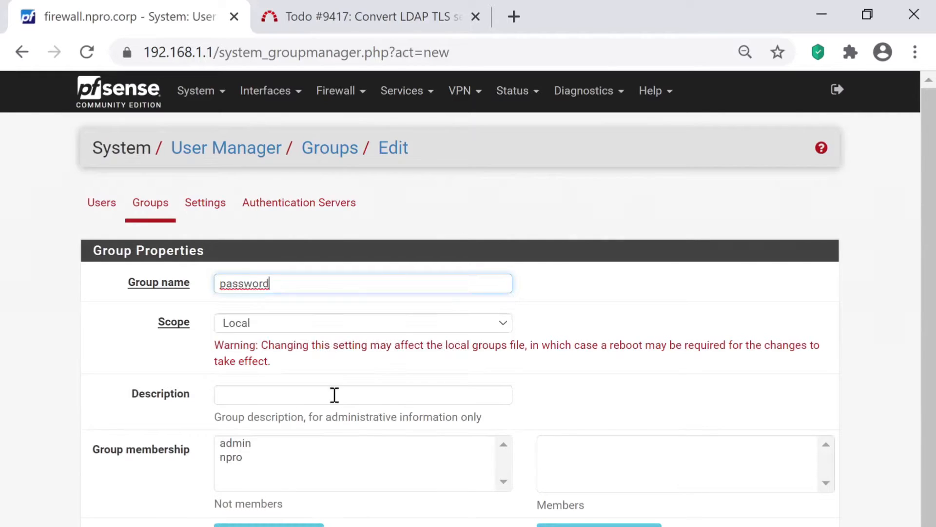
click(362, 323)
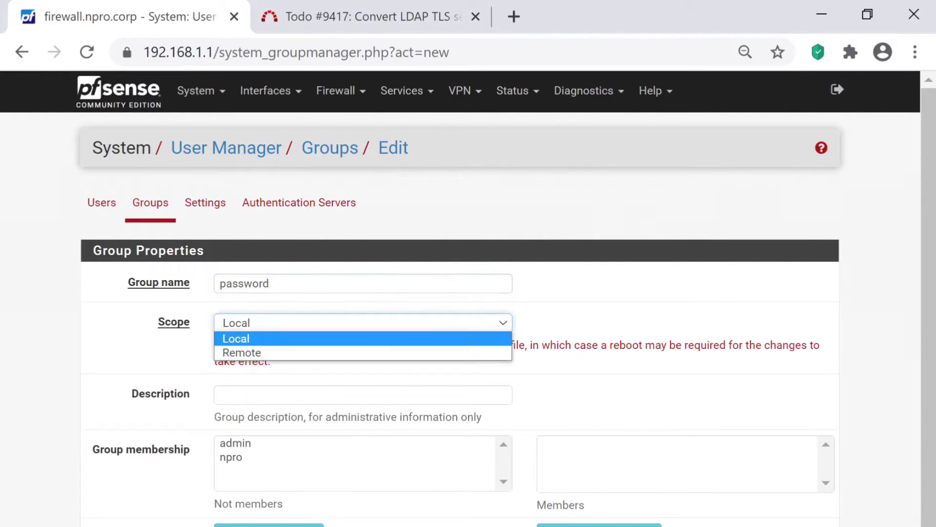
click(282, 341)
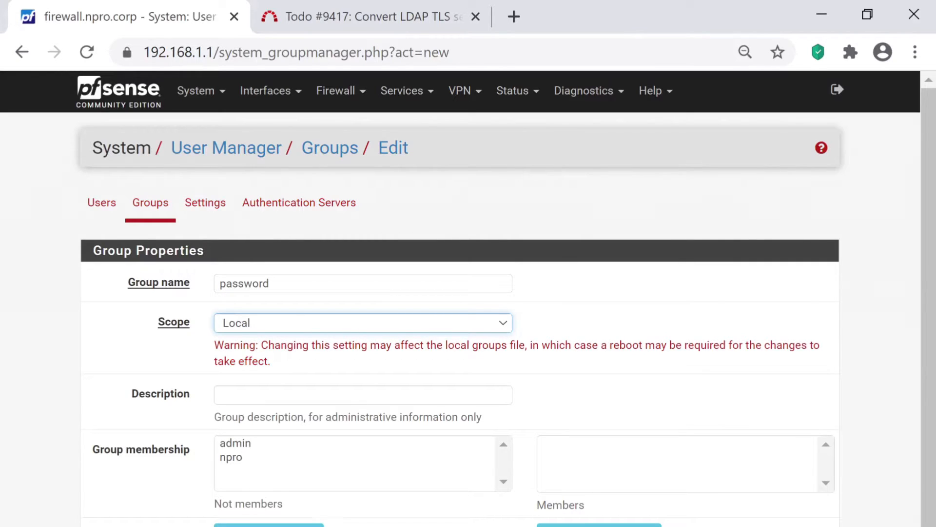
key(Return)
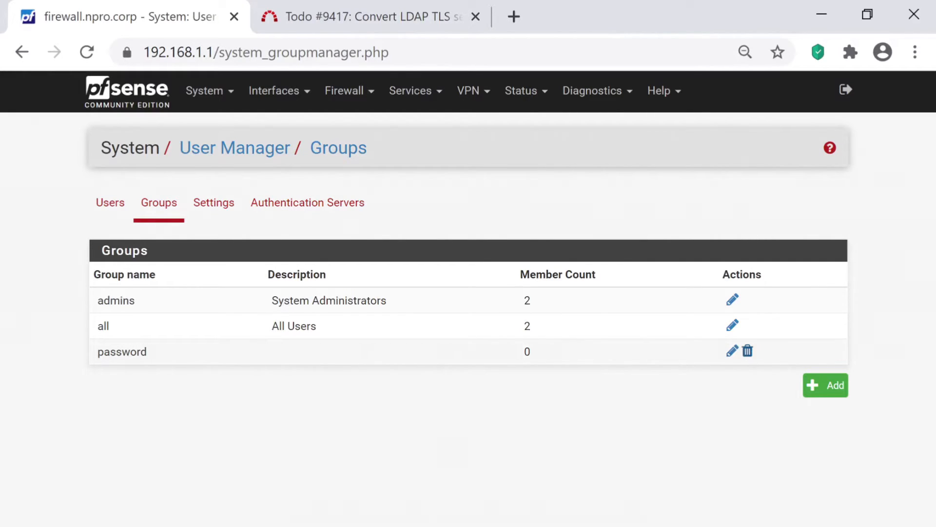
- Grant the password group the User Password Manager privilege and save it
click(732, 351)
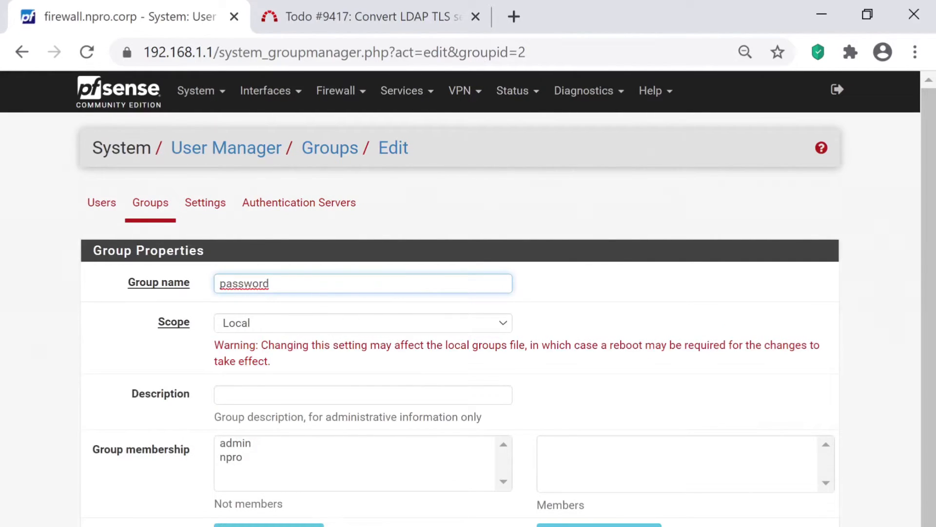
scroll(468, 298, down, 3)
click(812, 520)
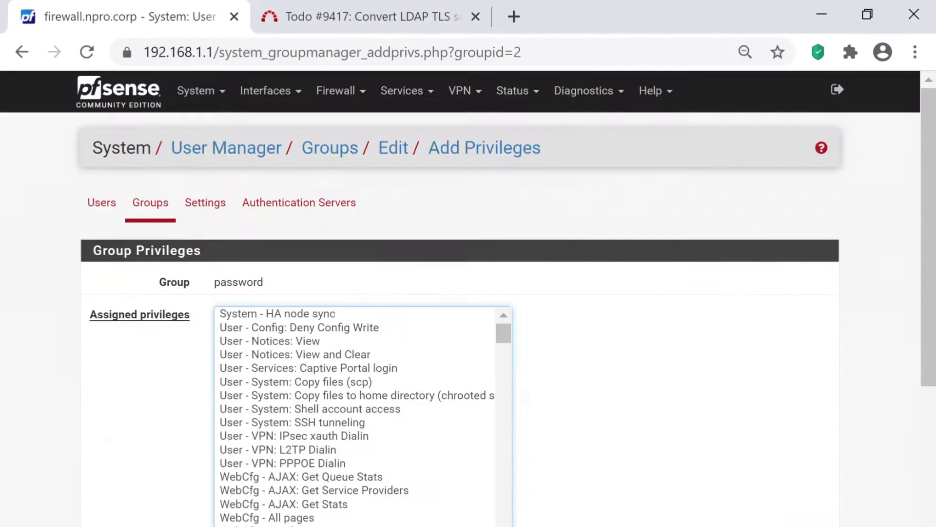
drag(503, 233, 503, 441)
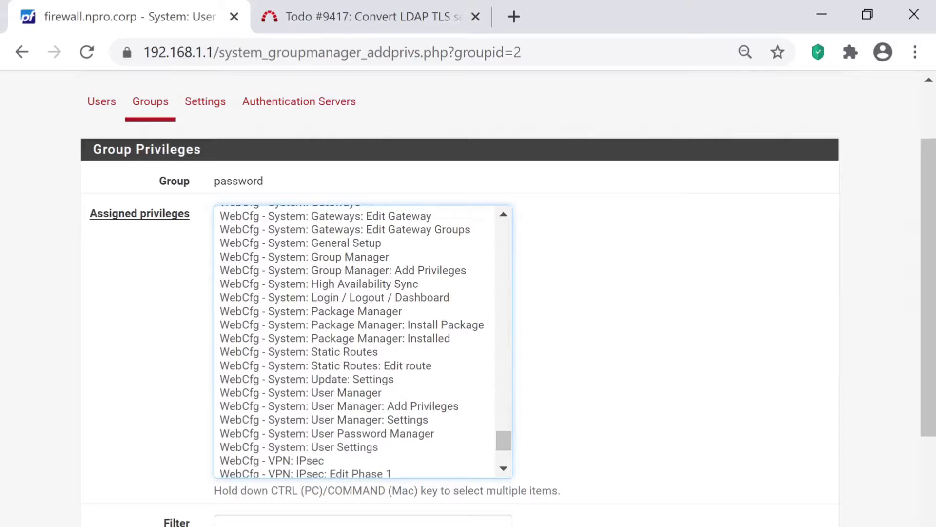
click(351, 434)
scroll(458, 293, down, 8)
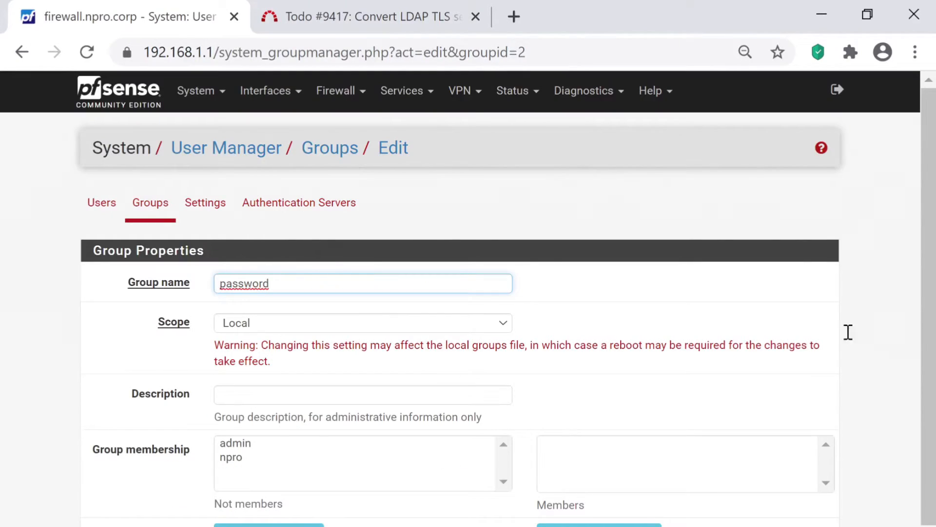
scroll(469, 299, down, 3)
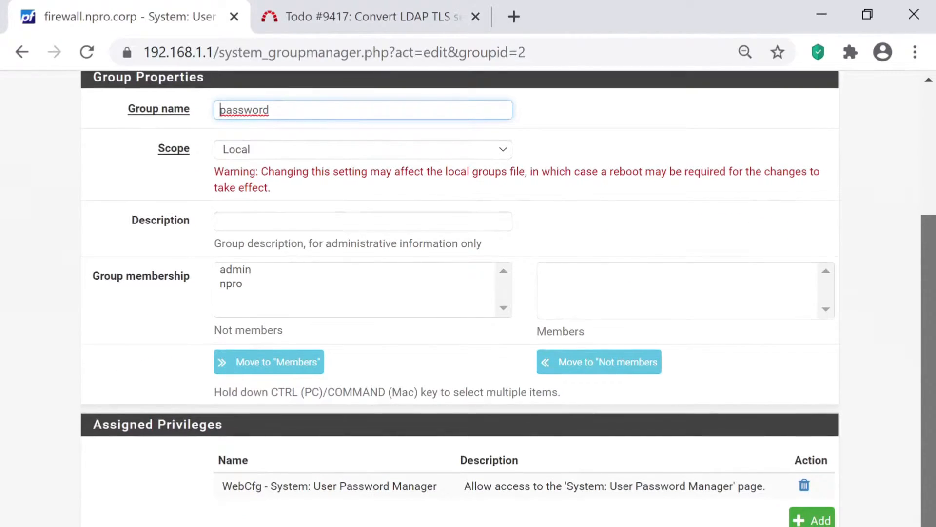
key(Return)
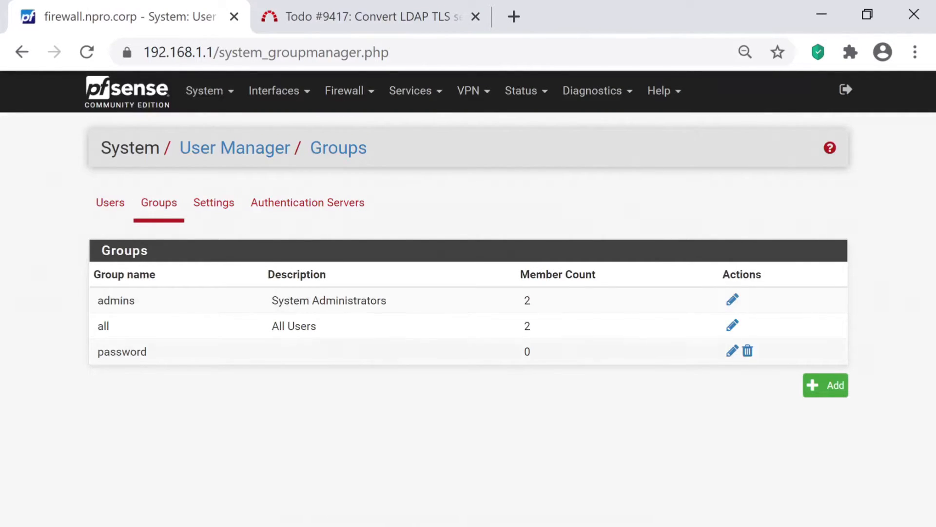
- Rearrange the password group's members, moving npro out, and save it with 0 members
click(732, 351)
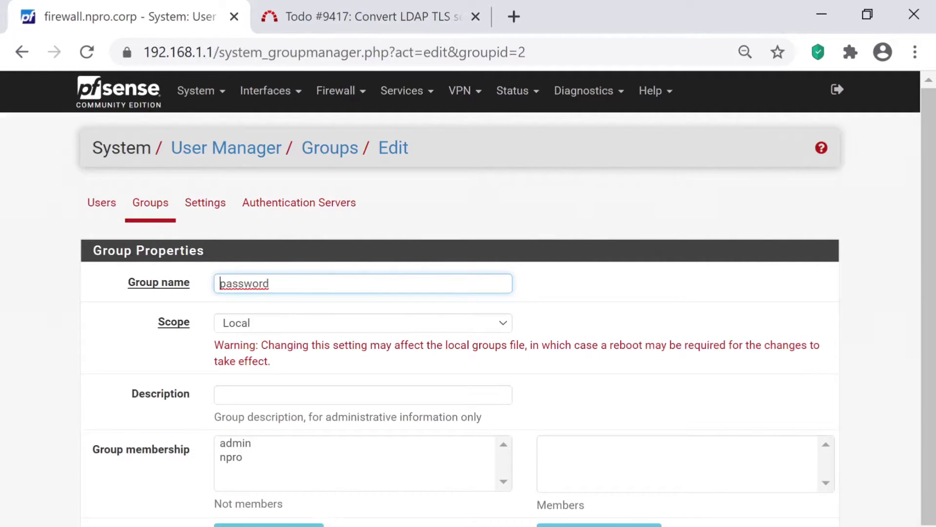
scroll(468, 298, down, 1)
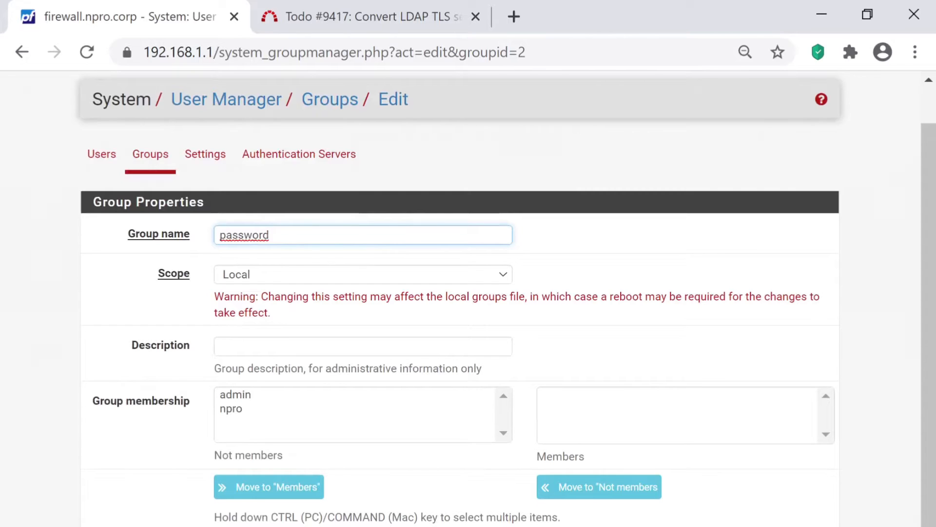
click(231, 408)
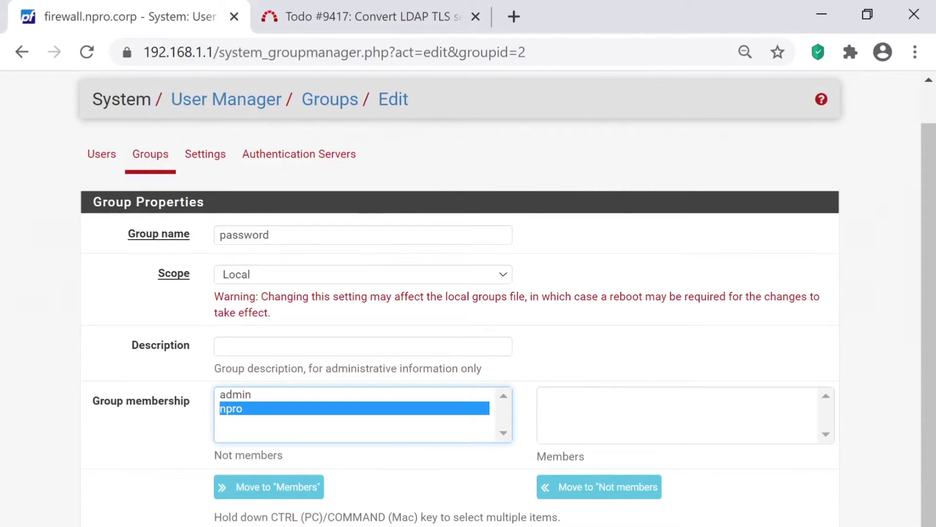
click(269, 487)
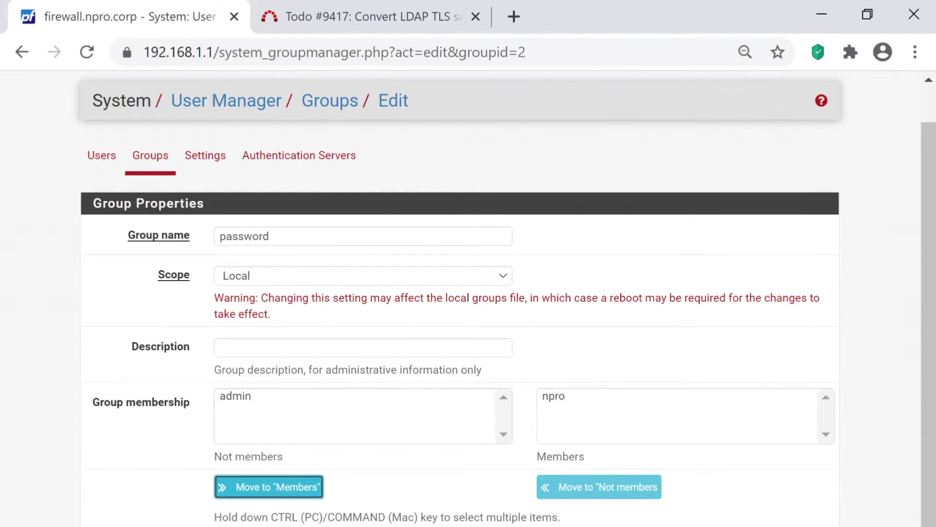
click(554, 396)
click(600, 487)
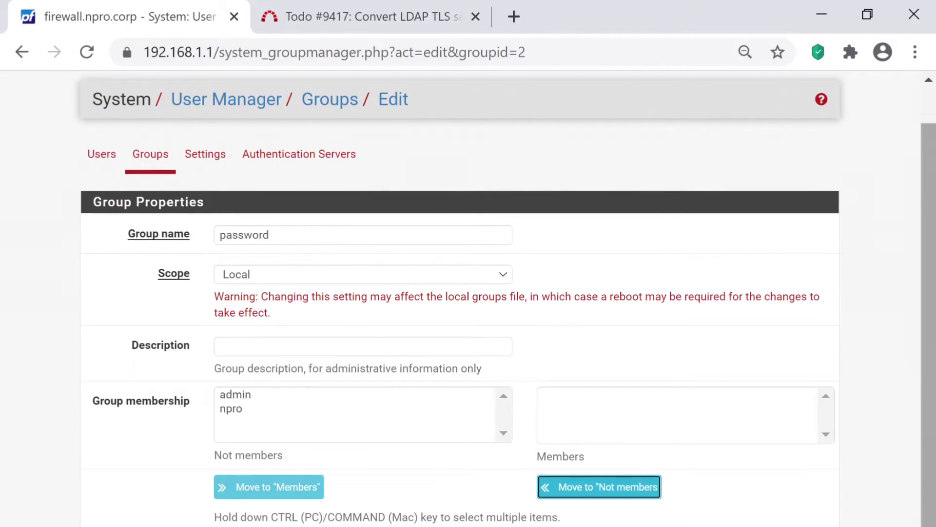
drag(929, 312, 929, 405)
click(235, 525)
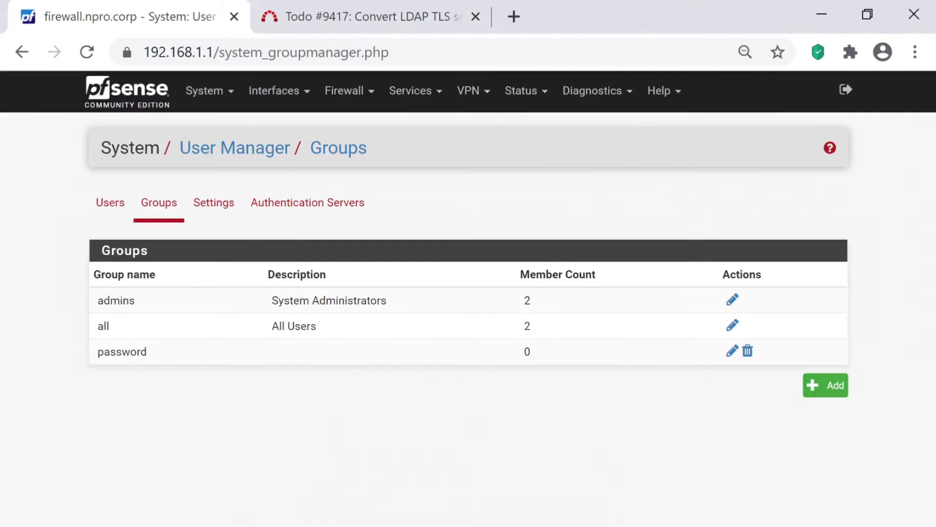
- Shuffle npro's admins and password group membership, then return to Users without saving
click(111, 203)
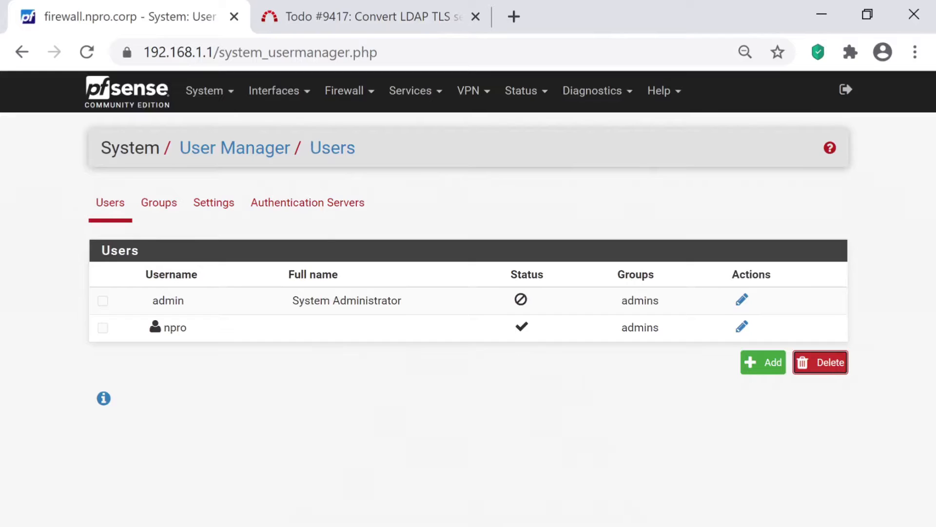
click(742, 326)
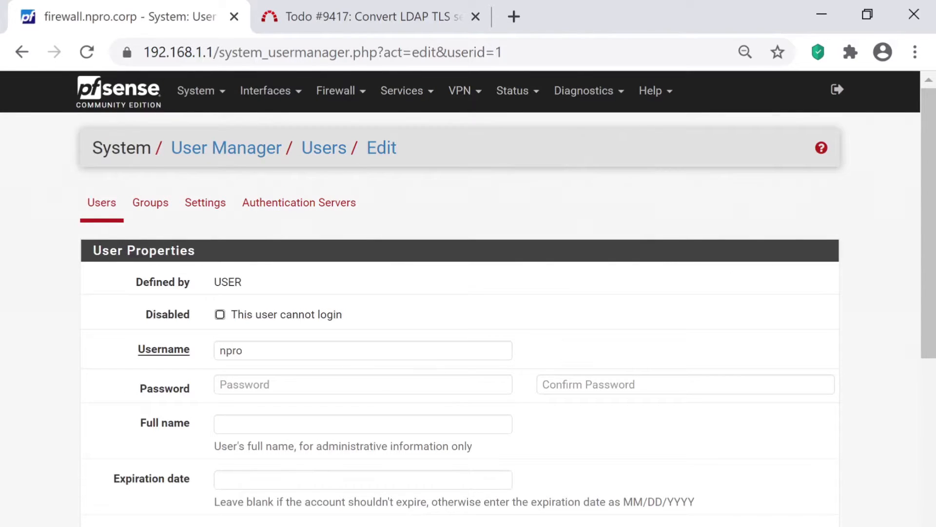
scroll(468, 297, down, 2)
click(244, 462)
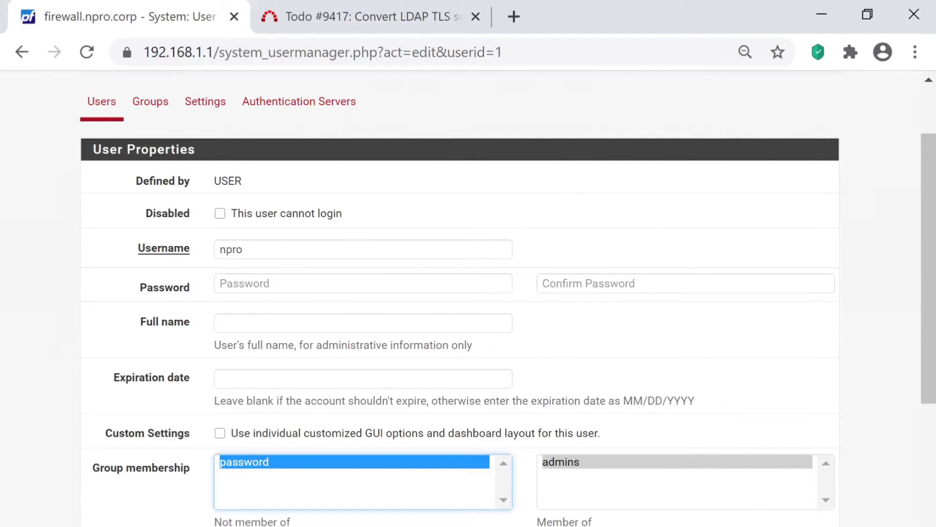
click(595, 526)
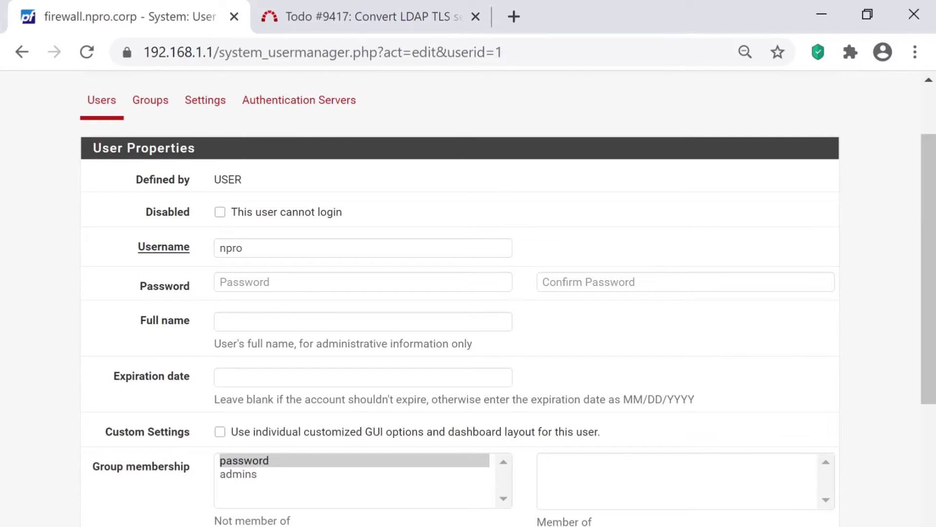
click(238, 474)
click(273, 526)
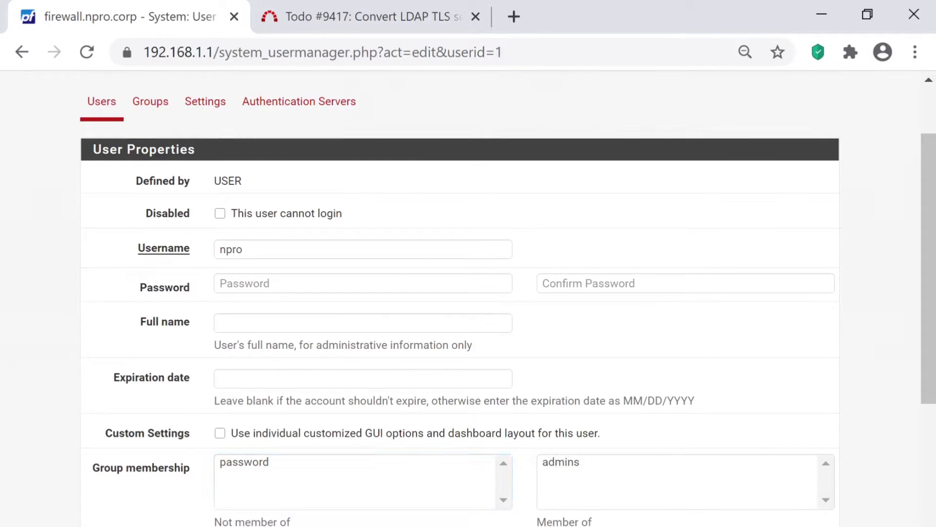
click(242, 462)
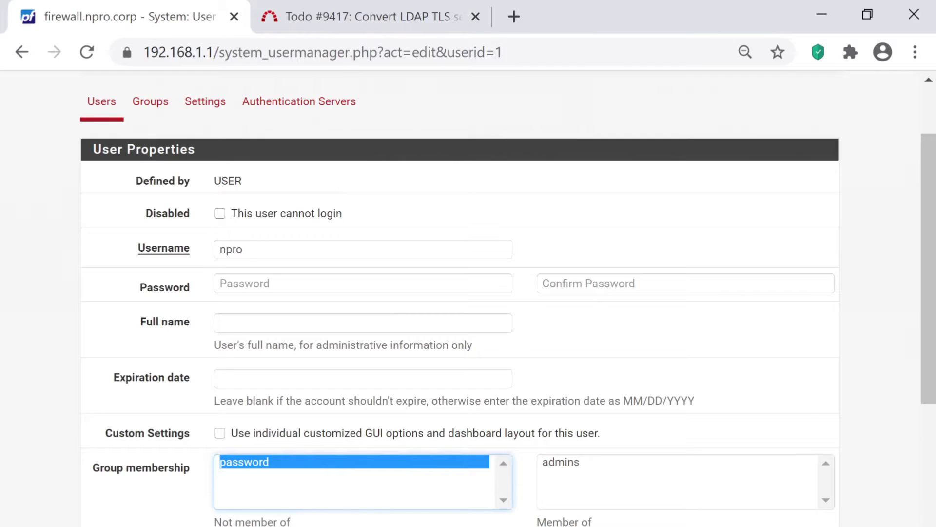
click(273, 526)
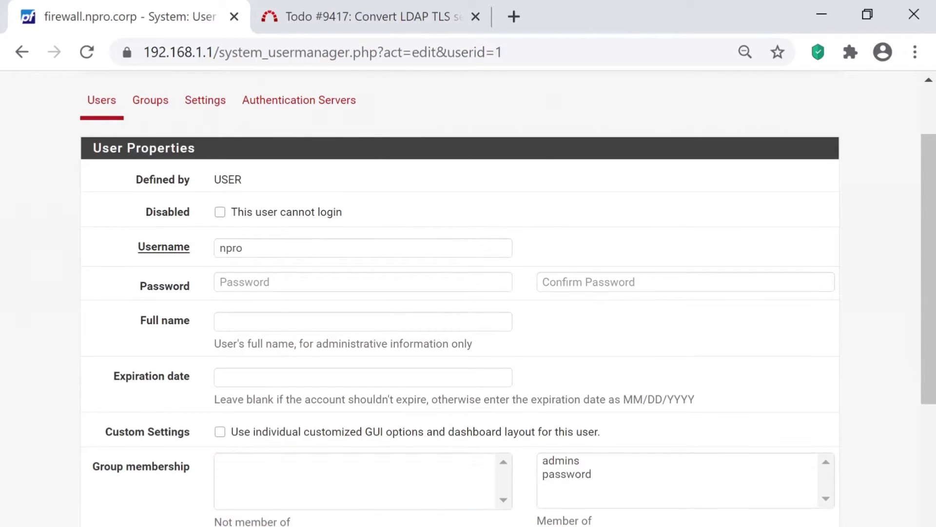
click(567, 475)
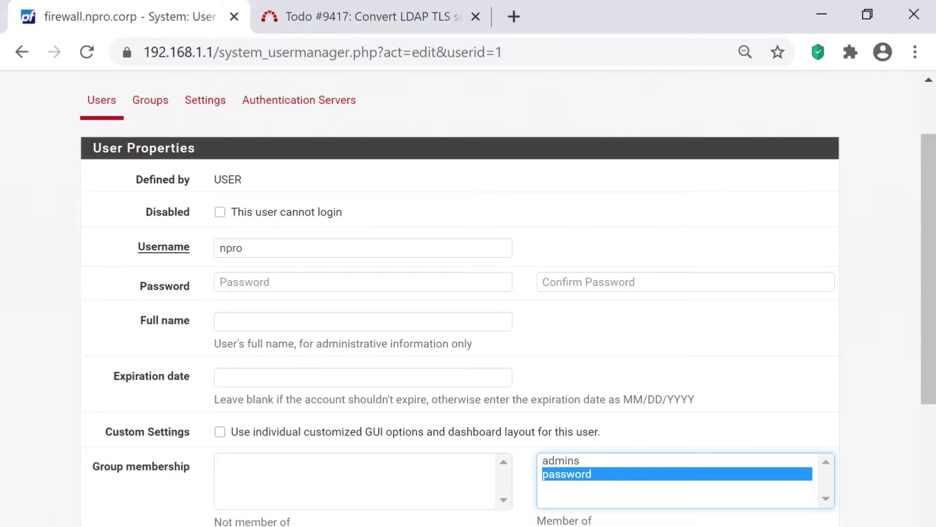
click(102, 100)
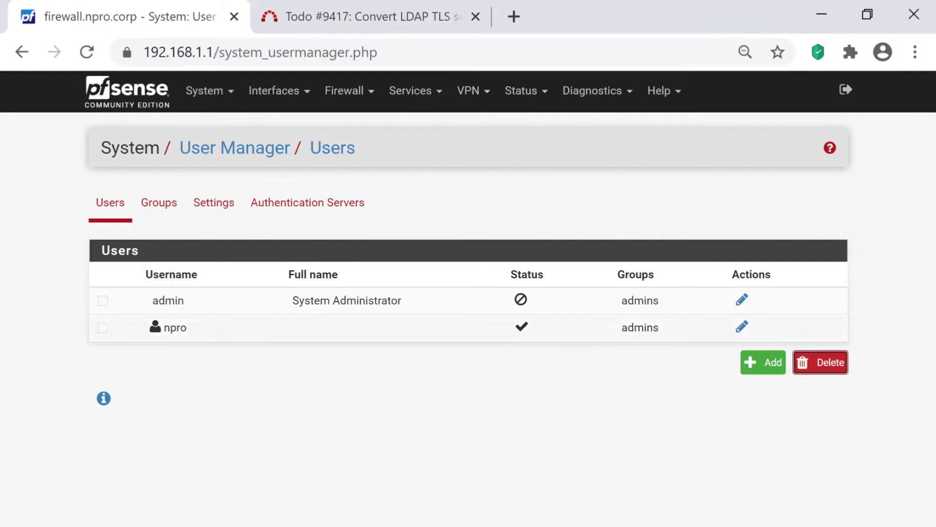
- Go through Groups and Settings to the Authentication Servers tab
click(159, 203)
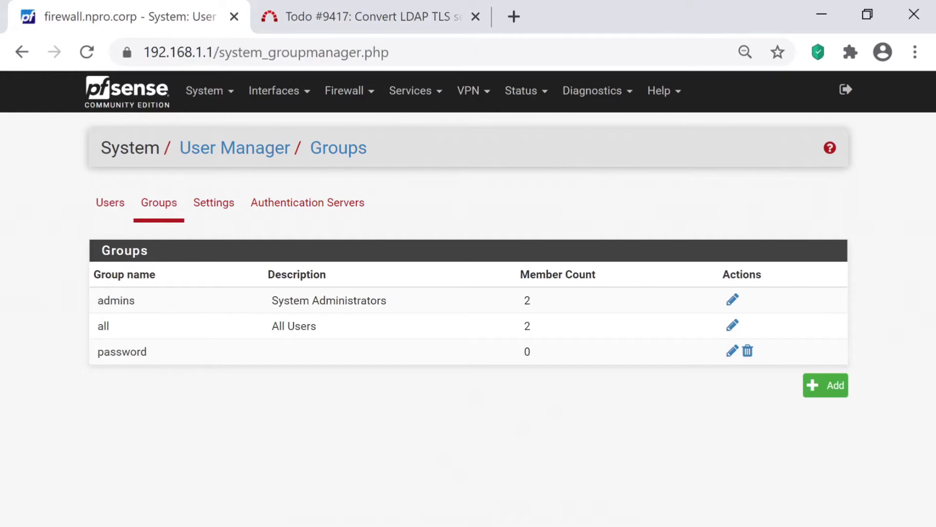
click(214, 203)
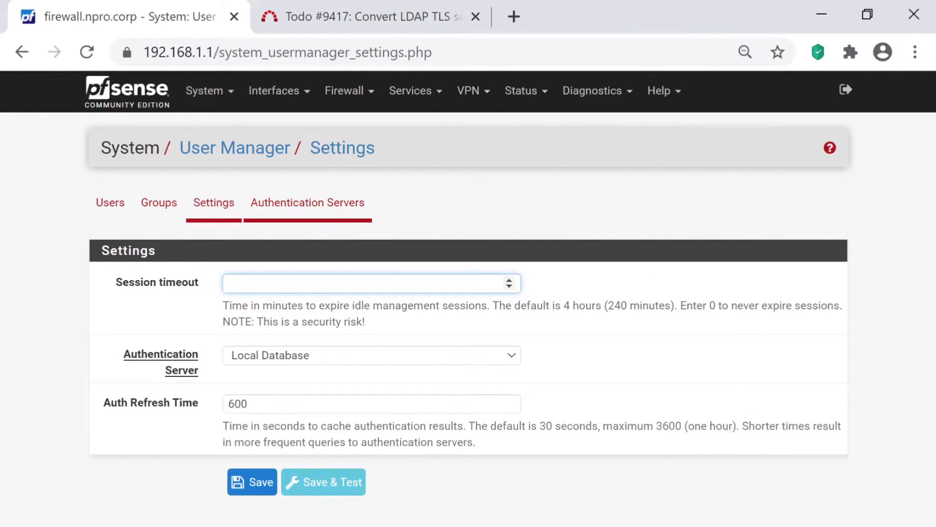
click(307, 202)
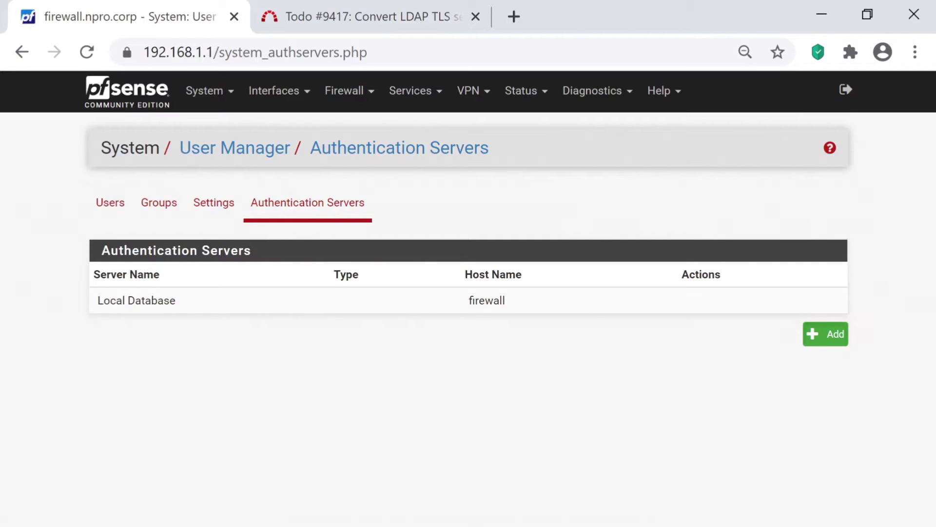
- Add an LDAP server named 'active directory' with host 192.168.1.202
click(826, 334)
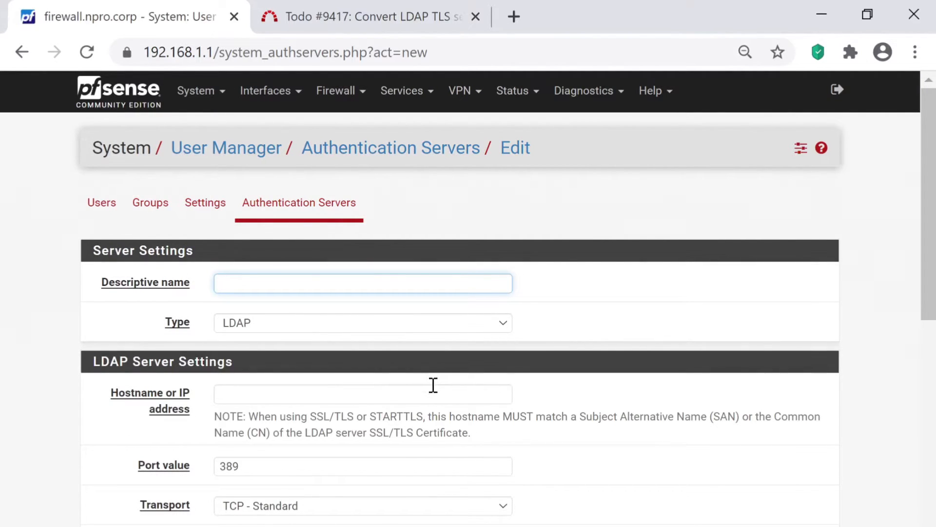
text(a)
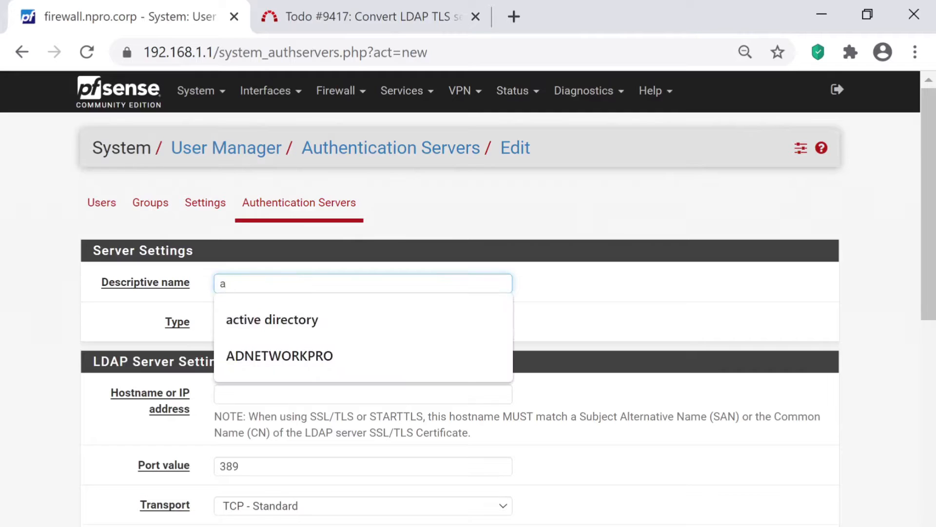
key(Down)
key(Down)
click(272, 320)
click(363, 323)
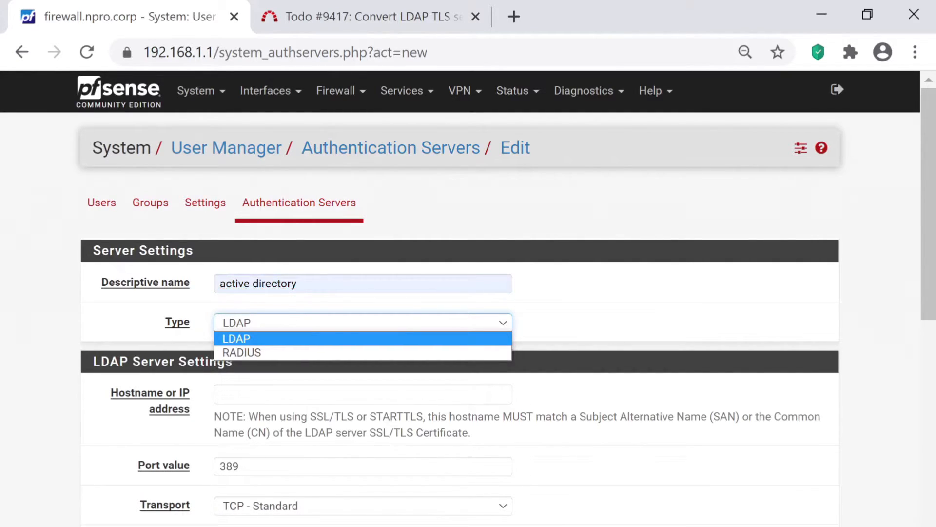
key(Down)
scroll(255, 299, down, 2)
click(256, 297)
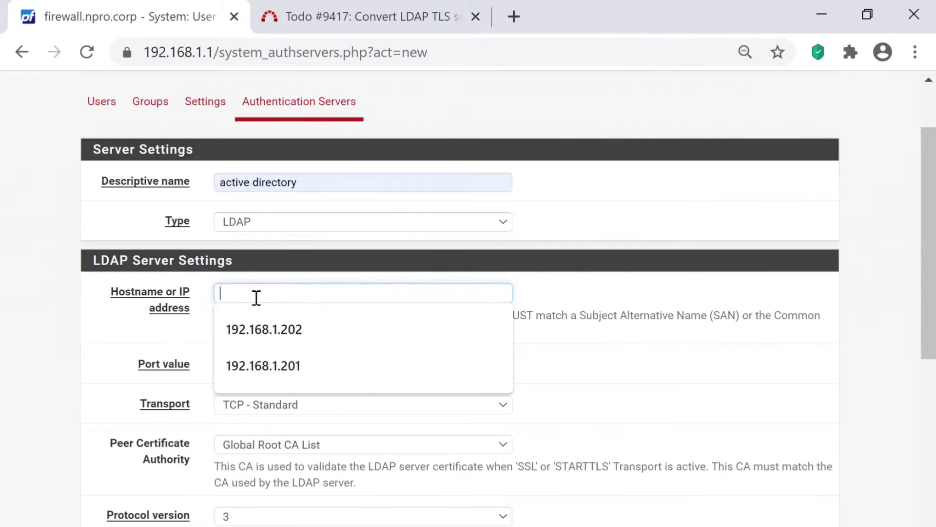
click(452, 333)
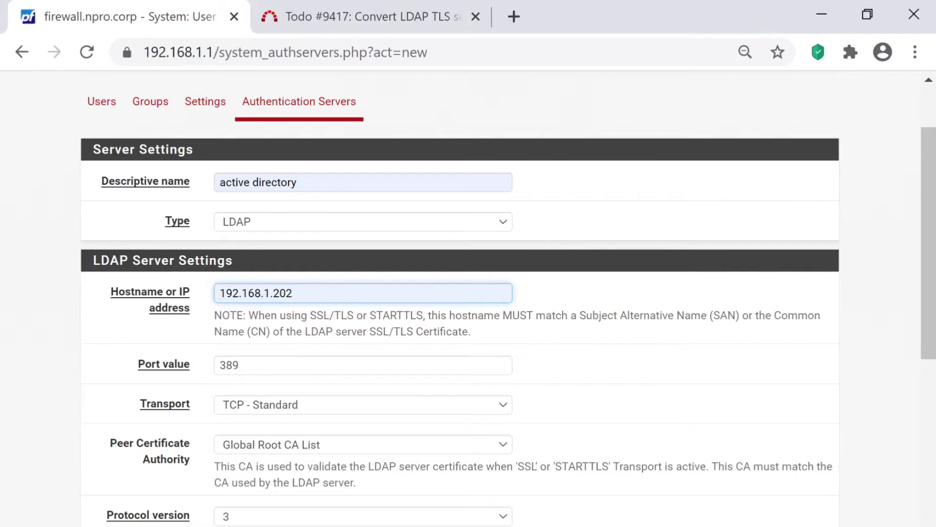
- Try SSL - Encrypted transport (port 636), then revert to TCP - Standard on port 389
click(363, 405)
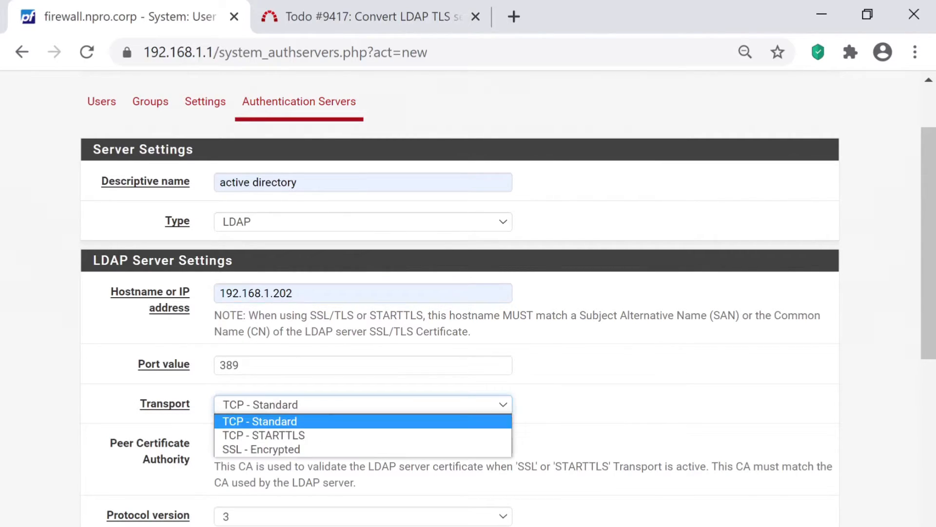
key(Down)
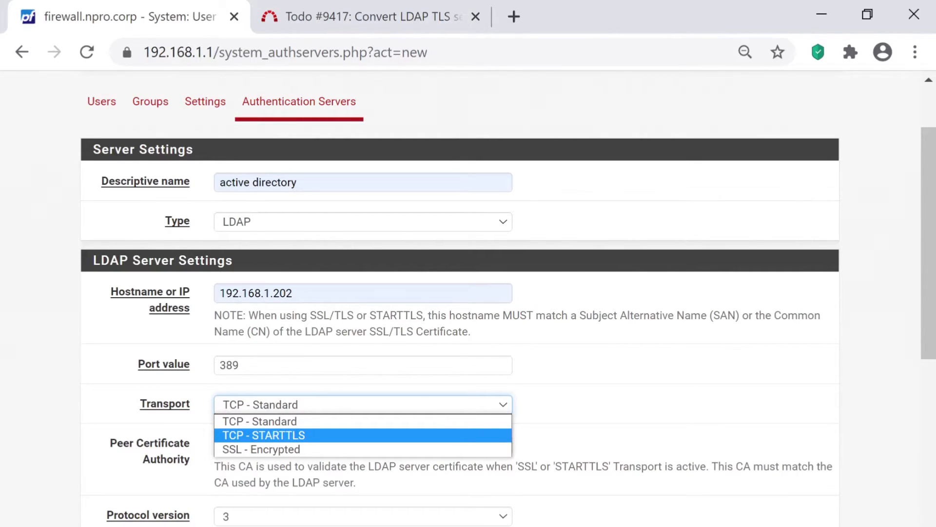
key(Down)
key(Return)
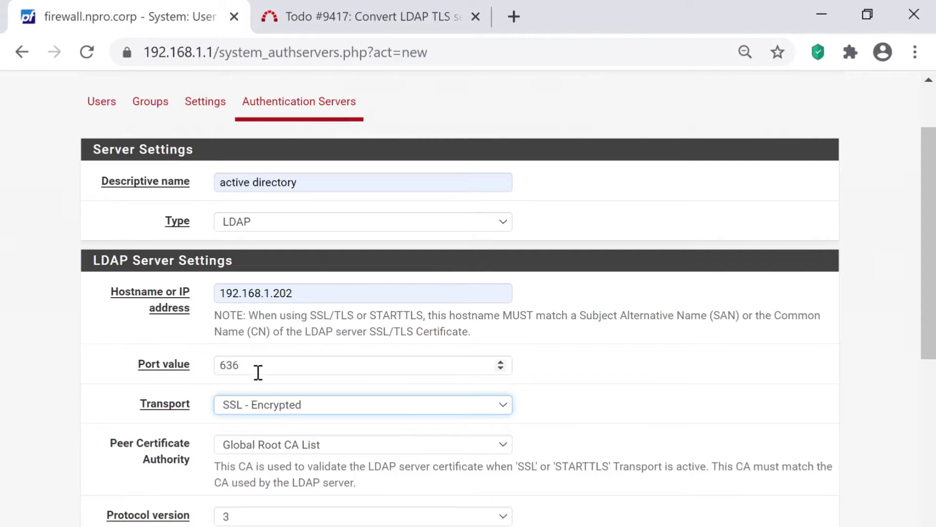
key(alt+Down)
key(Up)
key(Up)
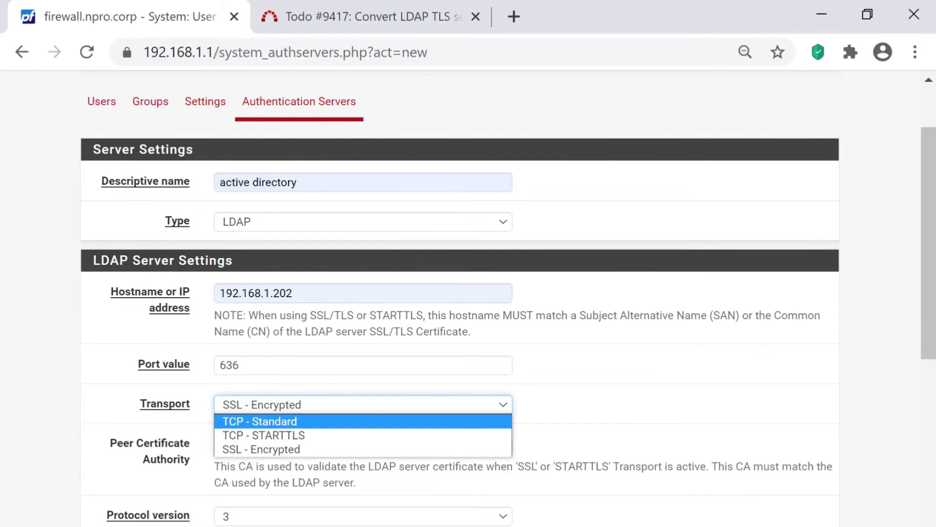
key(Return)
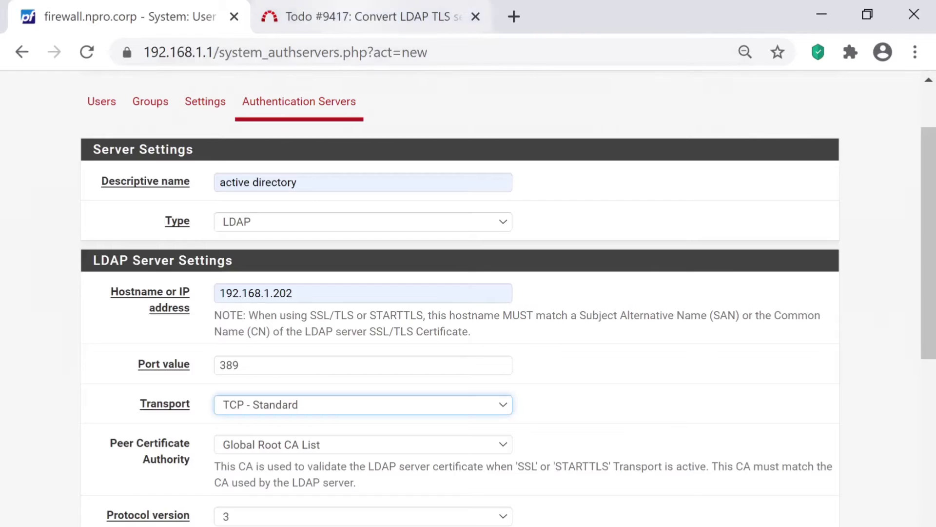
key(ctrl+Tab)
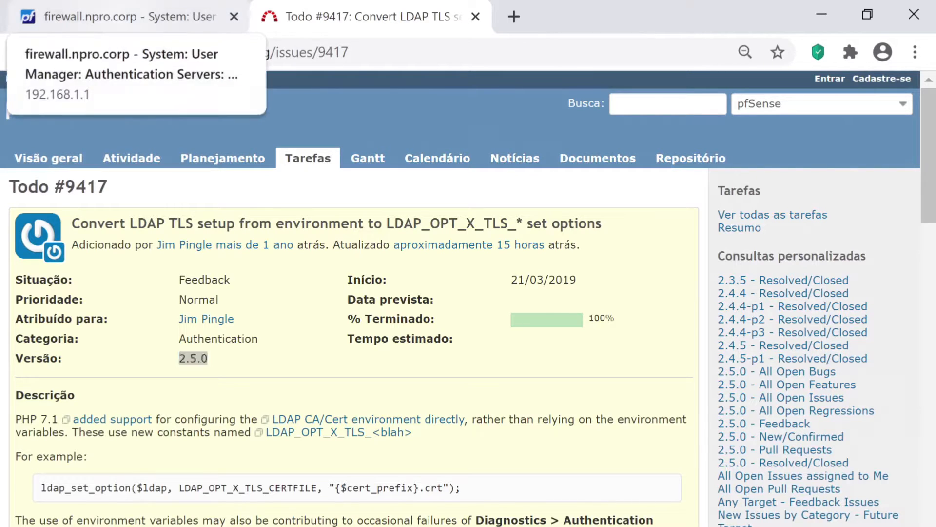
click(122, 17)
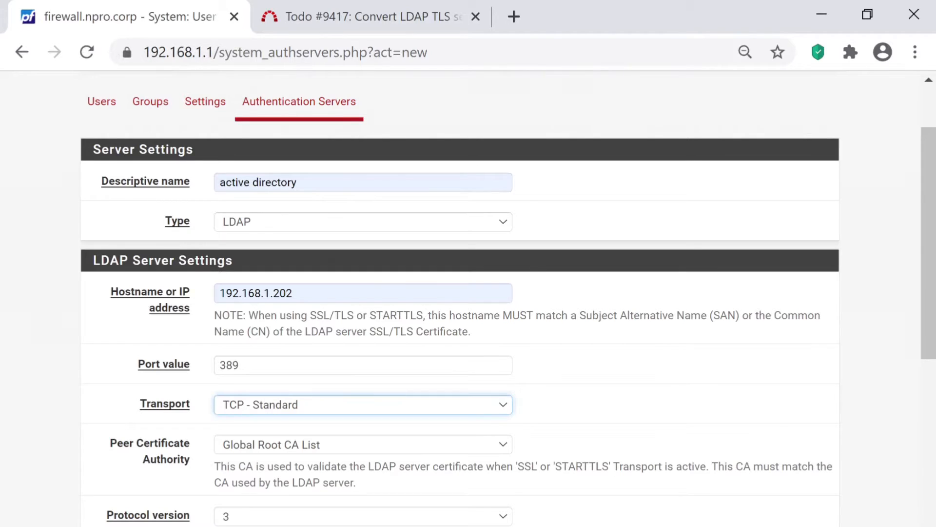
- Set the server timeout to 25 and the search scope to Entire Subtree
scroll(460, 297, down, 2)
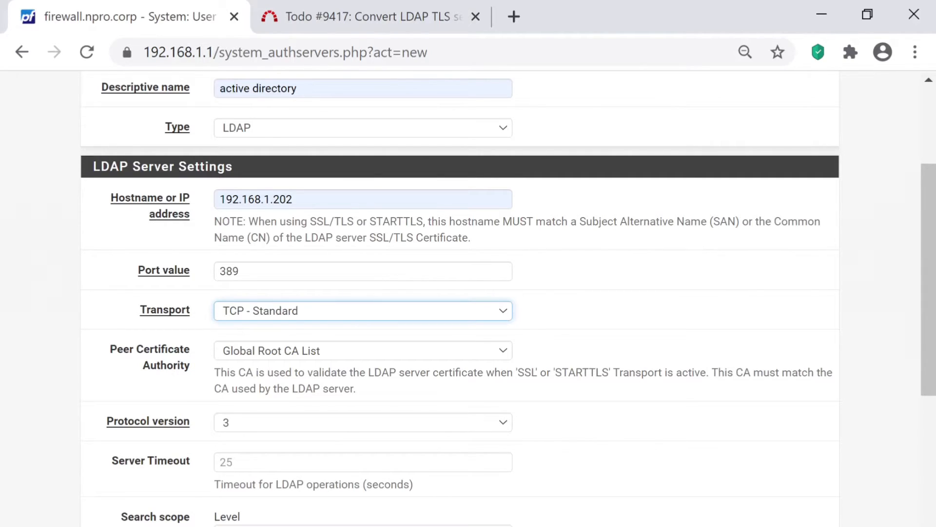
scroll(355, 304, down, 3)
click(354, 297)
text(25)
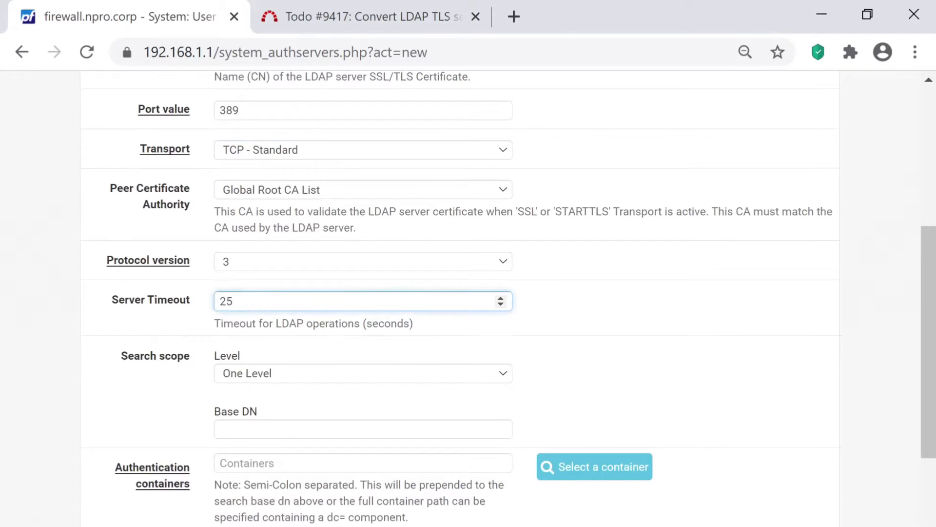
click(355, 373)
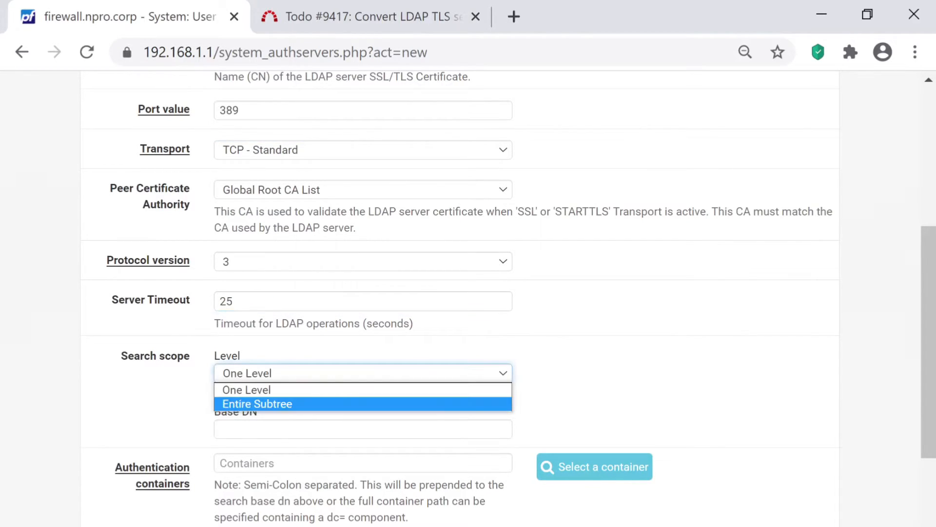
key(Return)
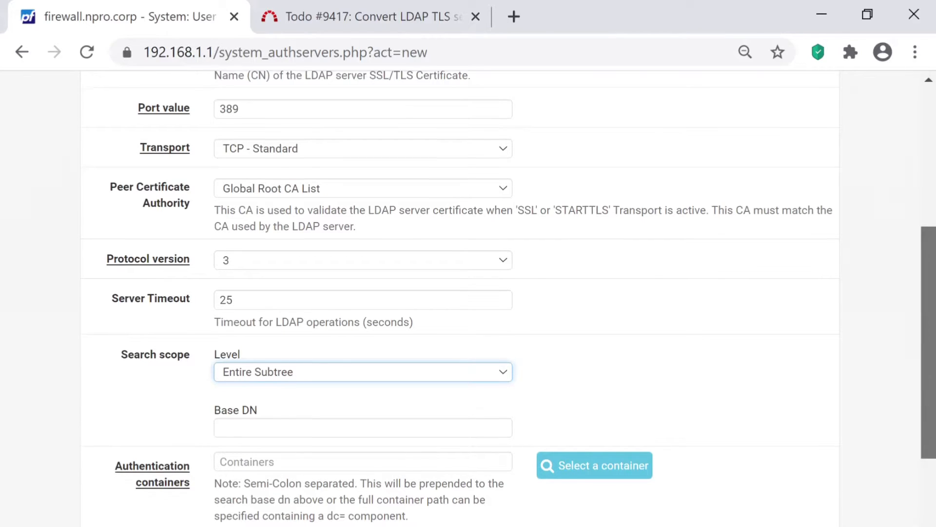
- Set the Base DN to DC=npro,DC=corp from the autofill suggestions
scroll(468, 292, down, 2)
drag(928, 374, 928, 378)
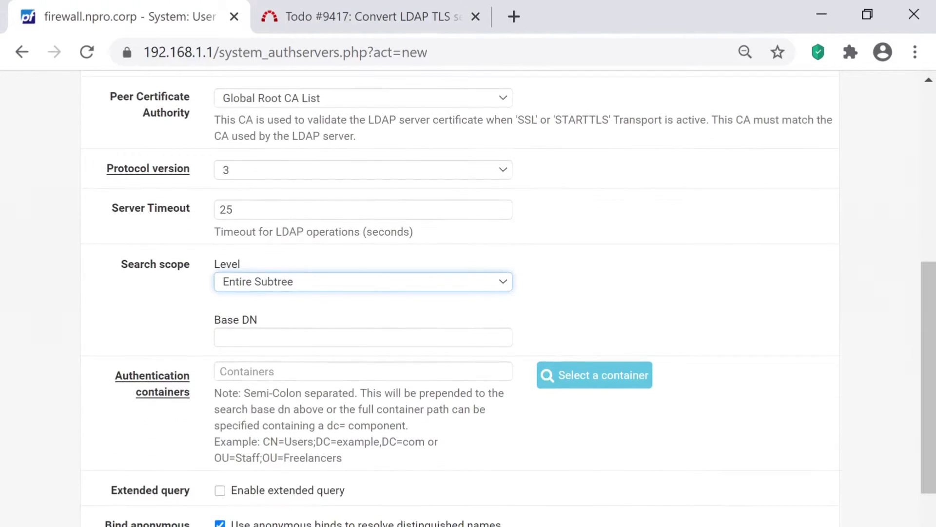
click(332, 336)
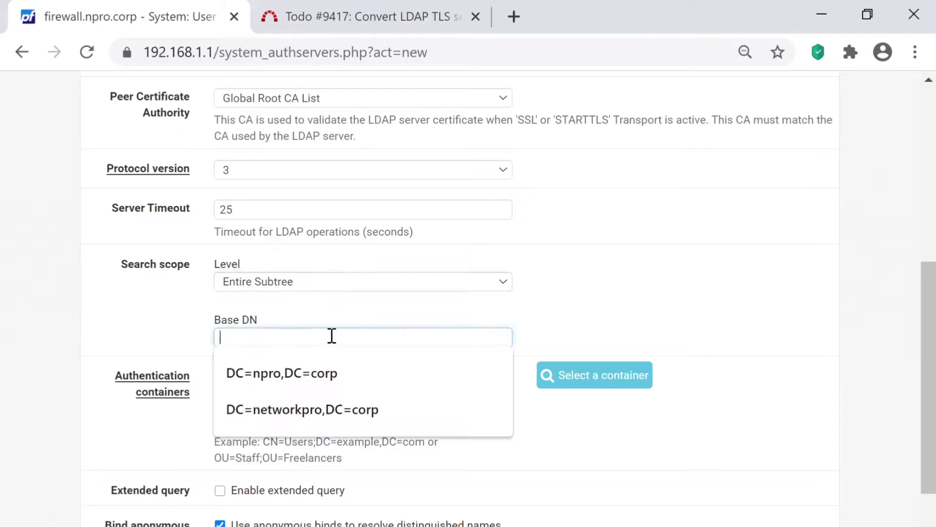
click(324, 372)
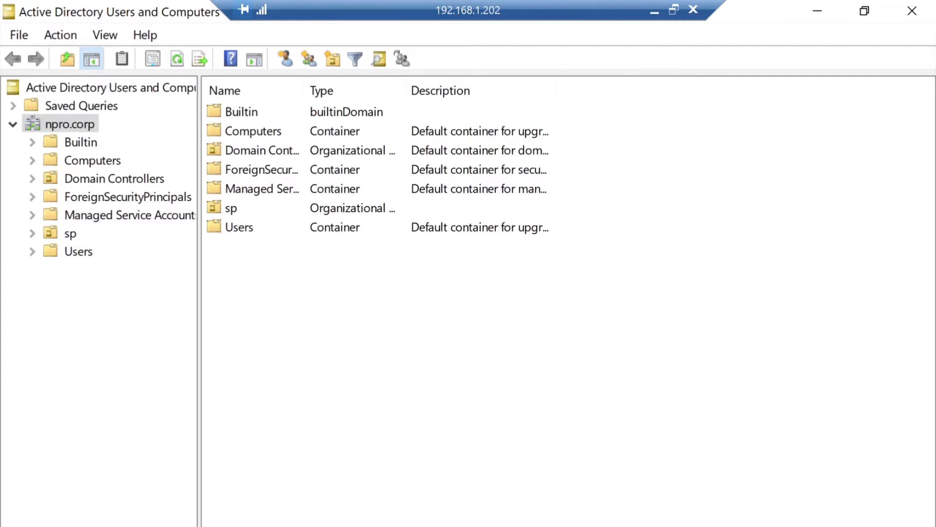
- Expand sp and browse its groups and users units, selecting the bind user account
click(32, 233)
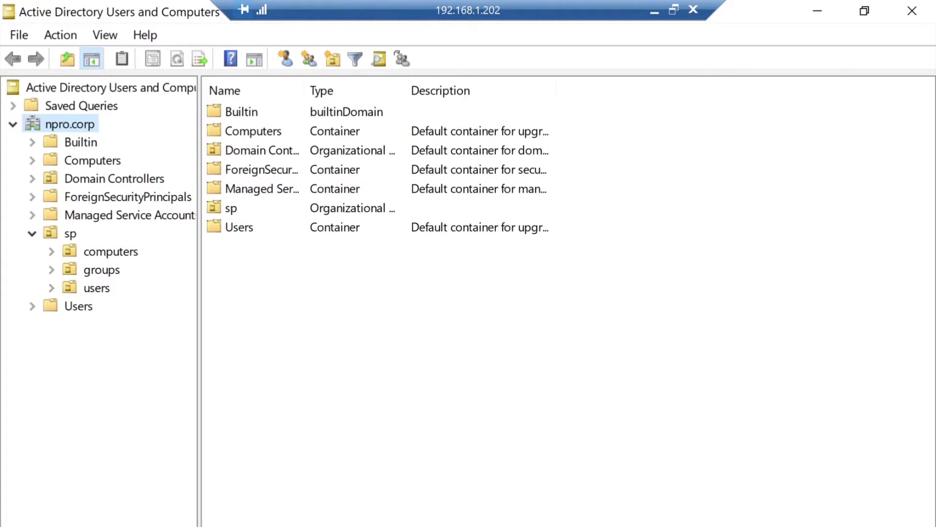
click(101, 270)
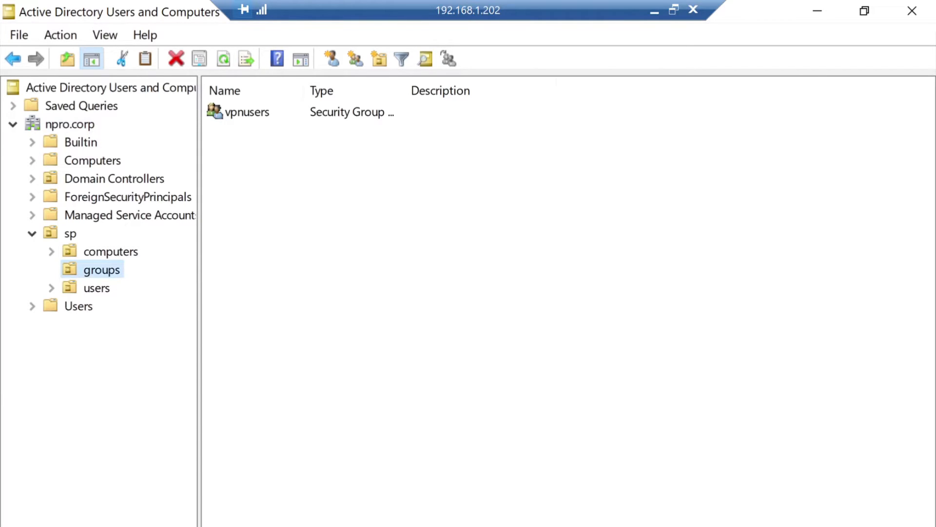
click(97, 288)
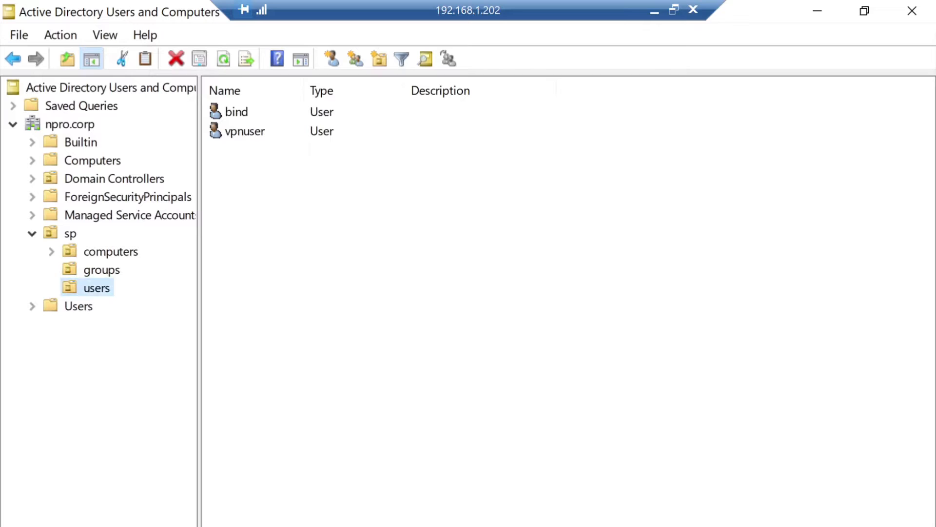
click(237, 112)
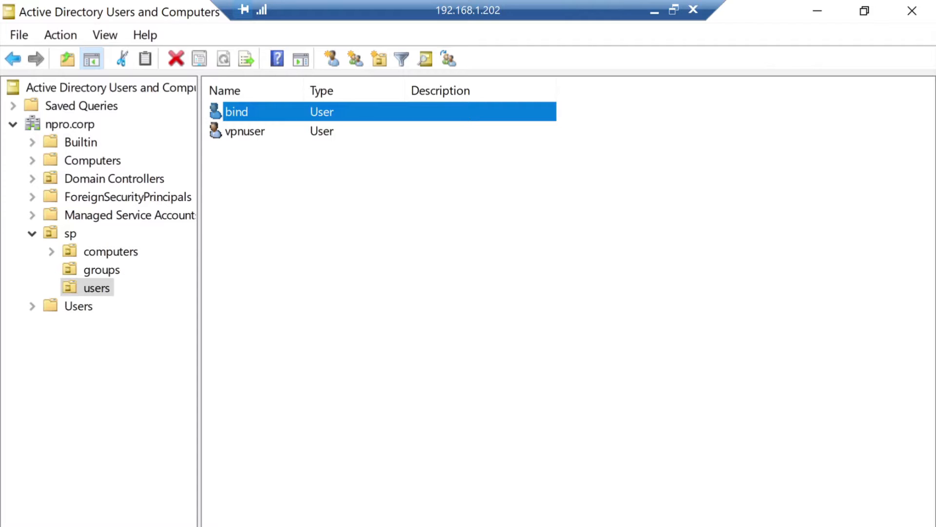
- Turn on View > Advanced Features and expand sp again
right_click(94, 287)
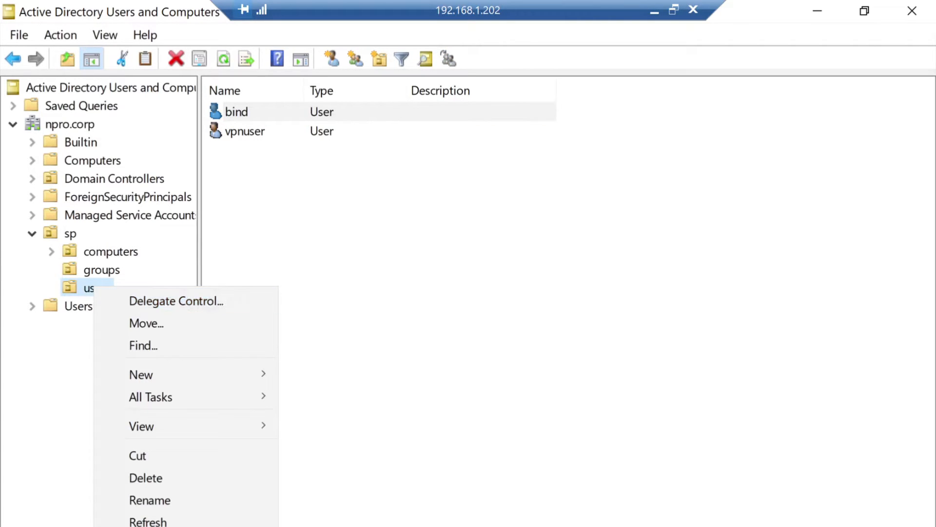
click(104, 35)
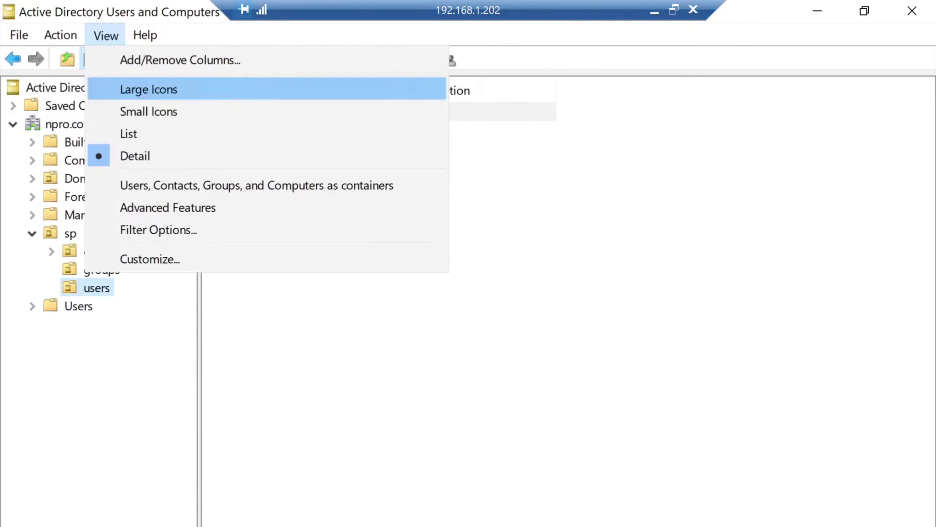
key(Return)
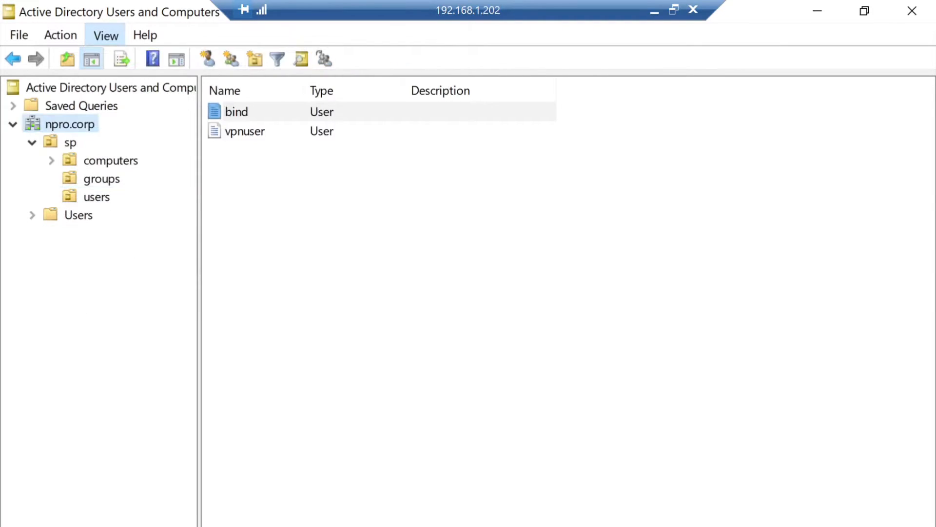
click(32, 287)
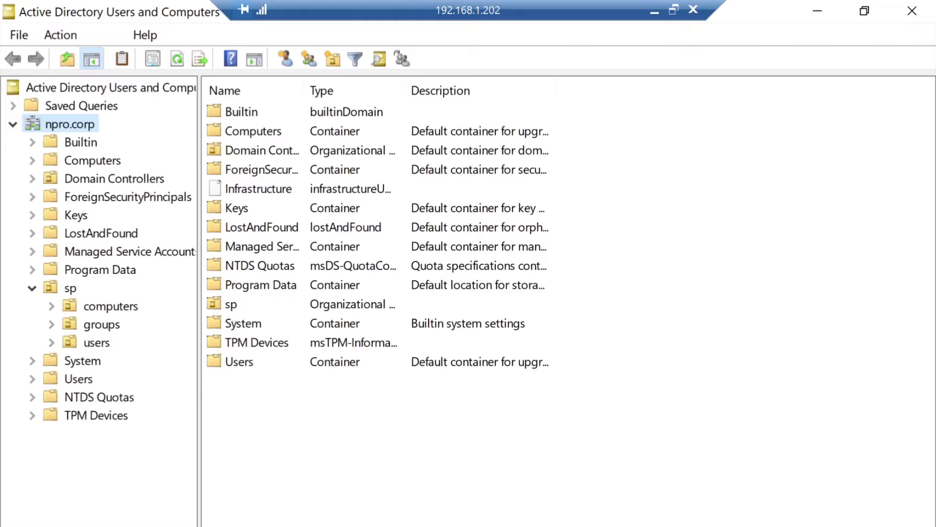
- Open the users unit's Properties on Attribute Editor and edit its distinguishedName value
right_click(97, 342)
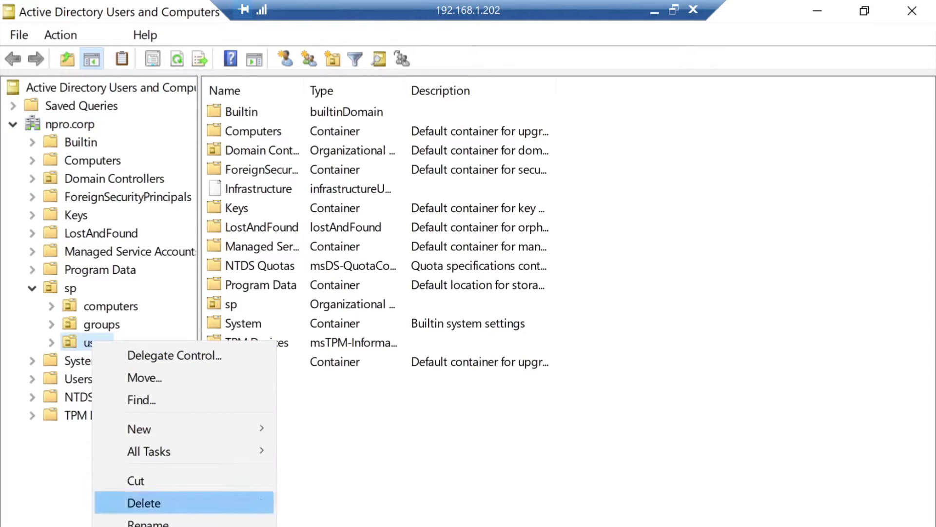
key(Return)
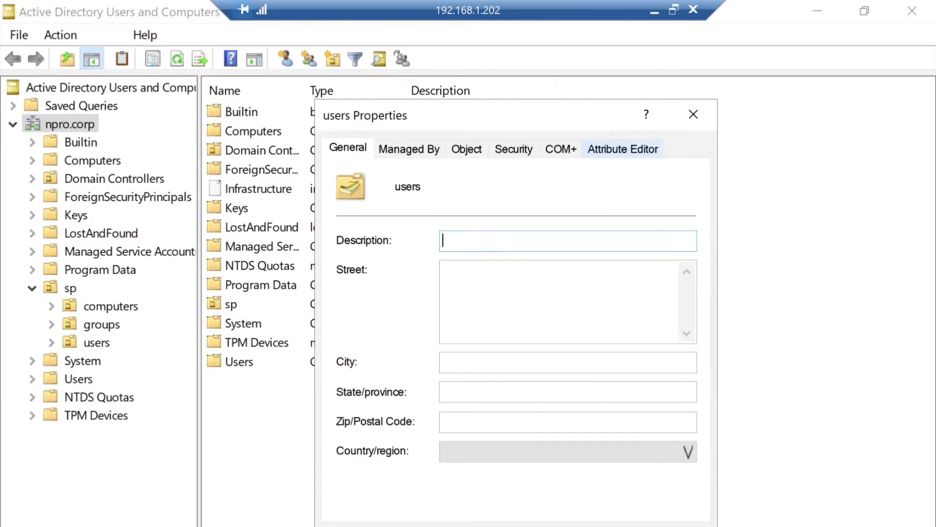
click(622, 149)
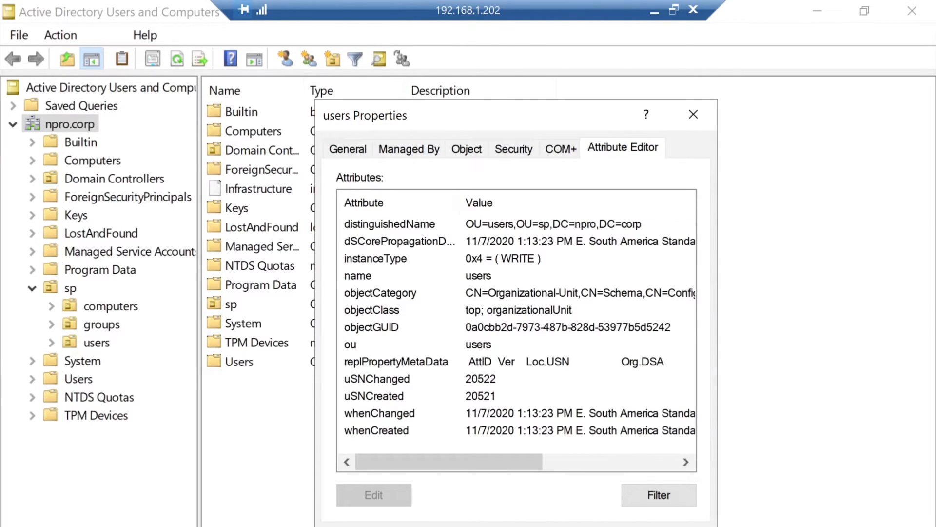
double_click(390, 224)
key(ctrl+c)
- Copy OU=users,OU=sp,DC=npro,DC=corp into pfSense's Authentication containers field
right_click(439, 349)
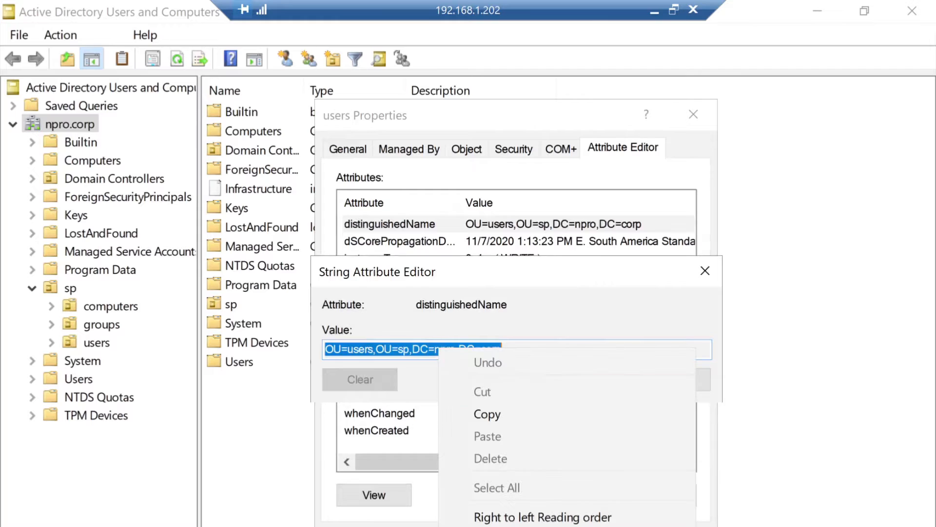
click(487, 415)
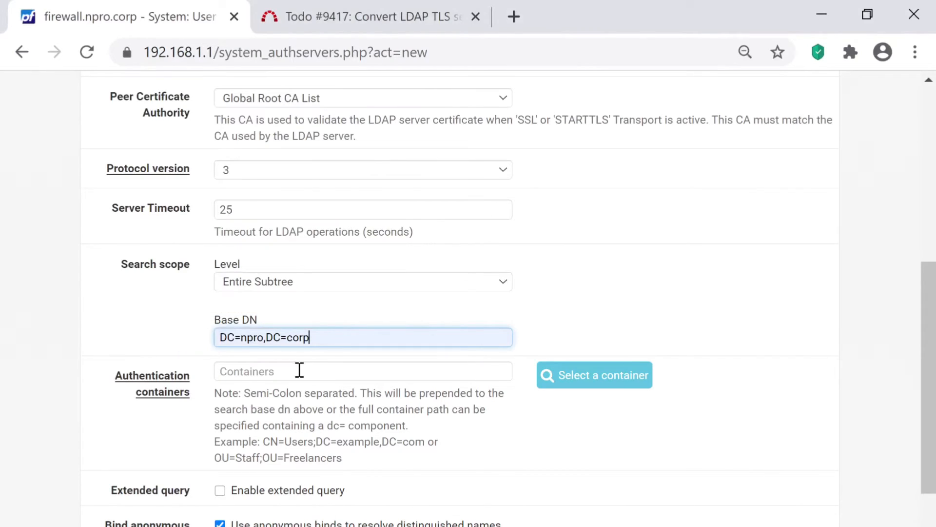
click(299, 370)
key(ctrl+v)
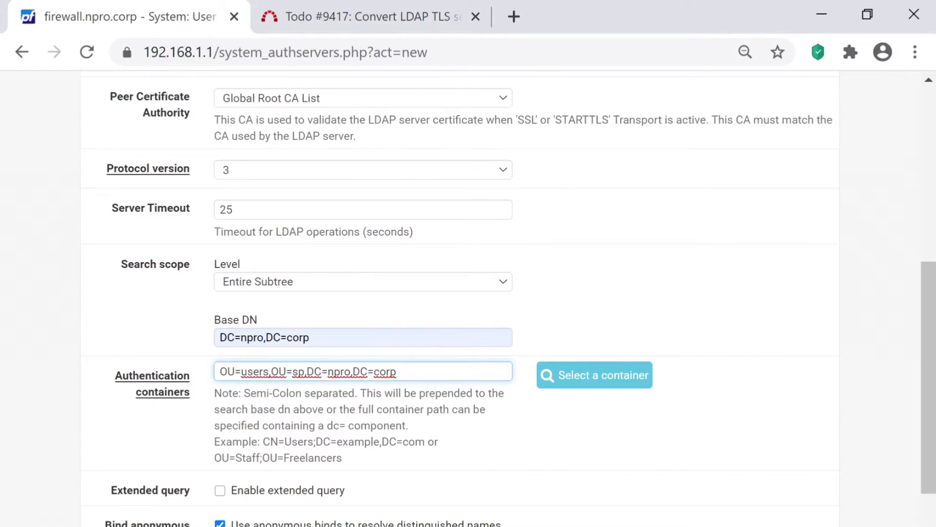
scroll(468, 299, down, 2)
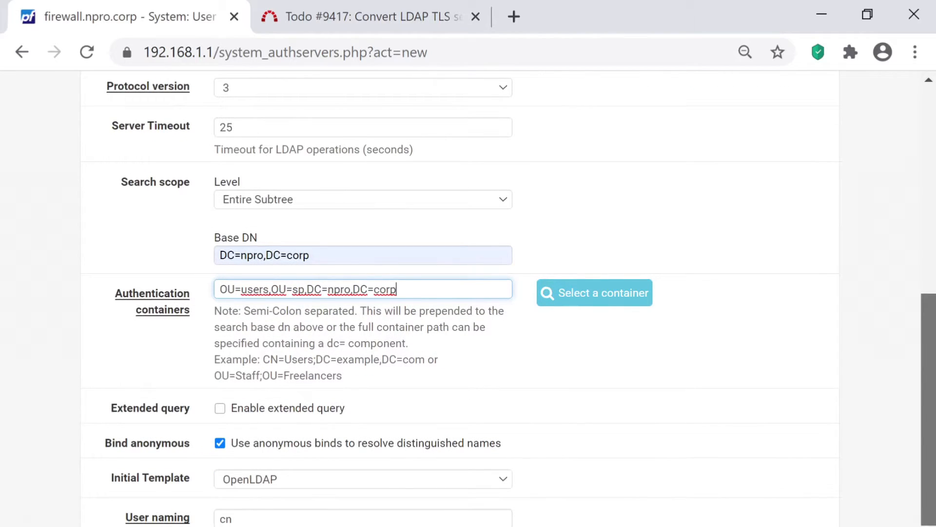
scroll(468, 298, down, 2)
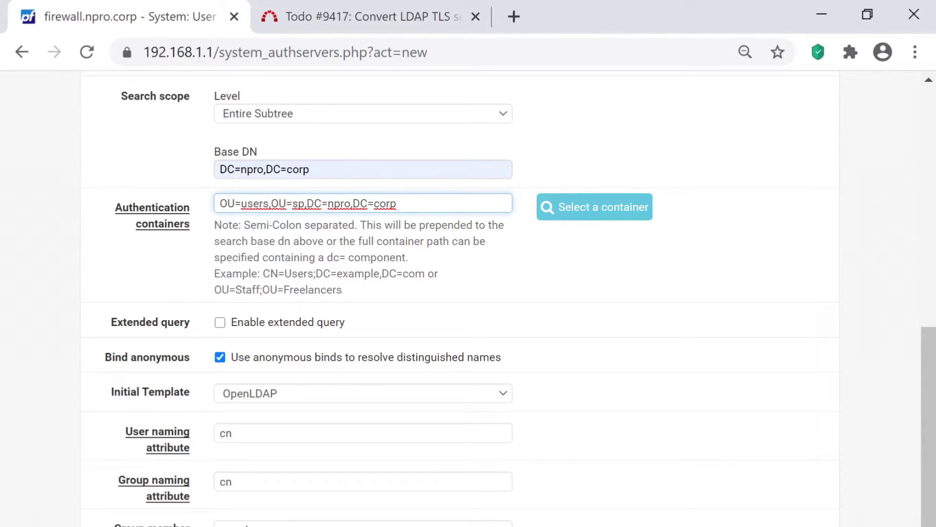
- Enable extended query and trim the autofilled Query down to memberOf=
click(220, 323)
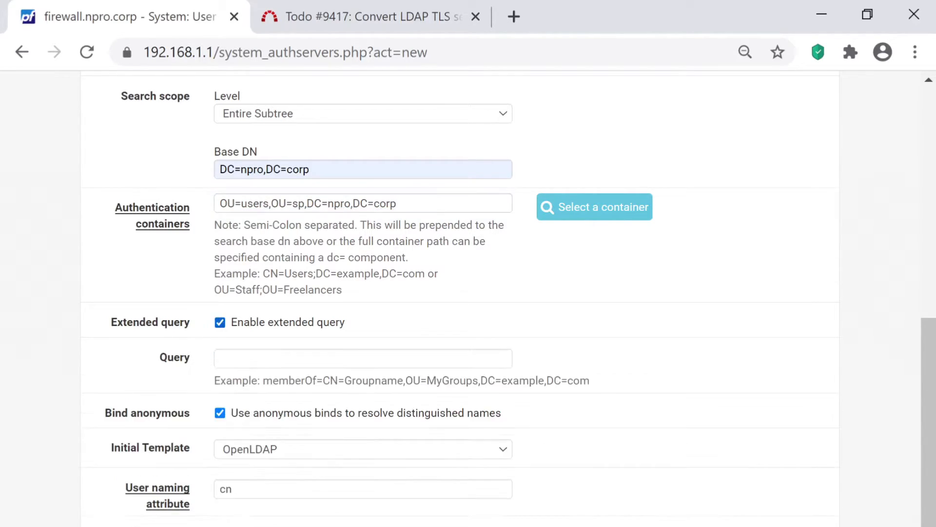
click(282, 363)
click(274, 393)
double_click(287, 359)
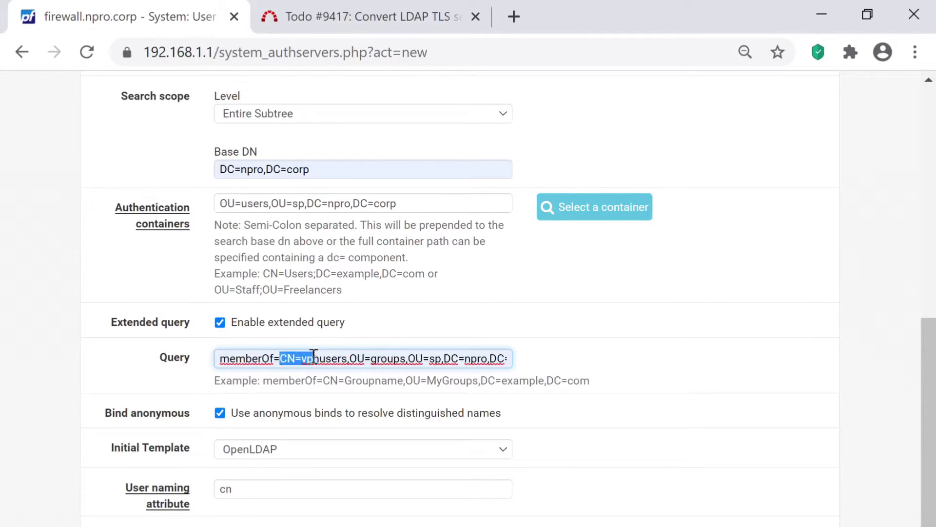
key(shift+End)
key(BackSpace)
key(Escape)
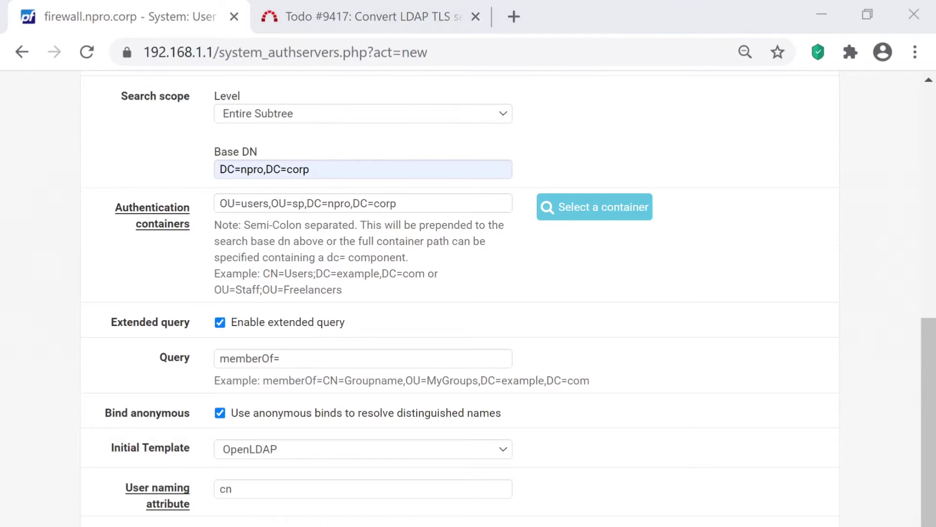
key(alt+Tab)
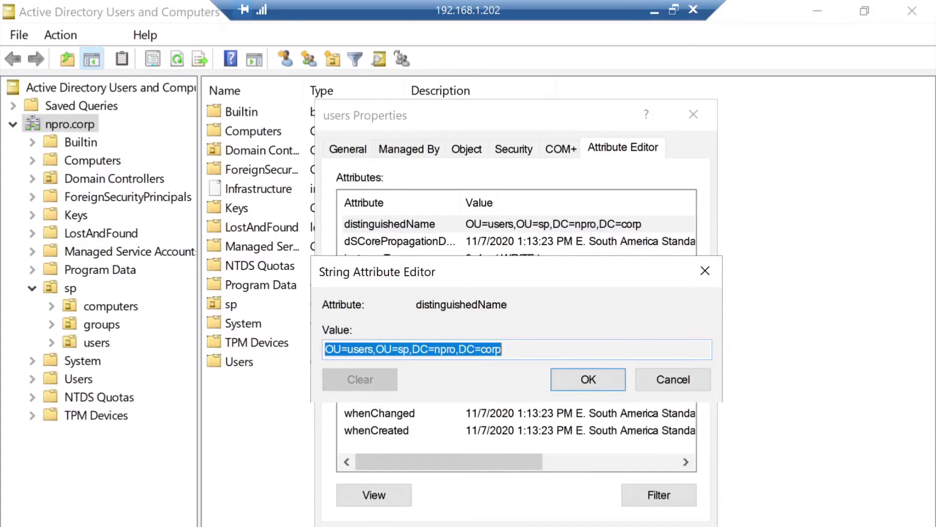
- Close the users unit's attribute editor and properties, then show the sp groups unit
click(673, 379)
click(694, 114)
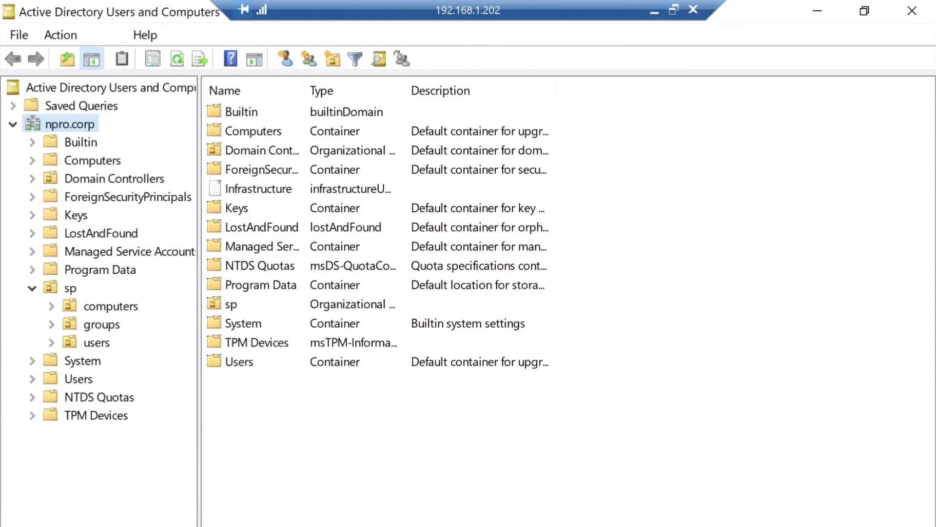
click(101, 324)
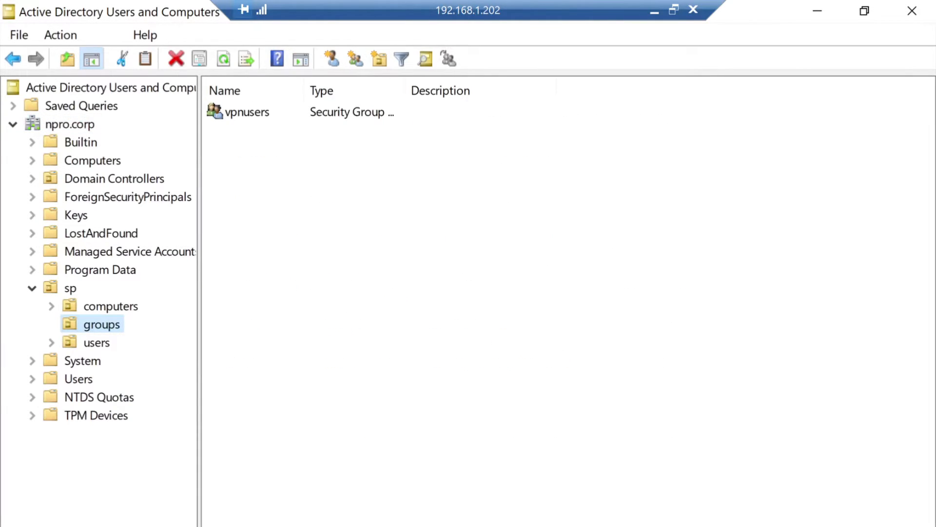
- Copy the vpnusers group's distinguishedName, CN=vpnusers,OU=groups,OU=sp,DC=npro,DC=corp, from its Attribute Editor
right_click(255, 112)
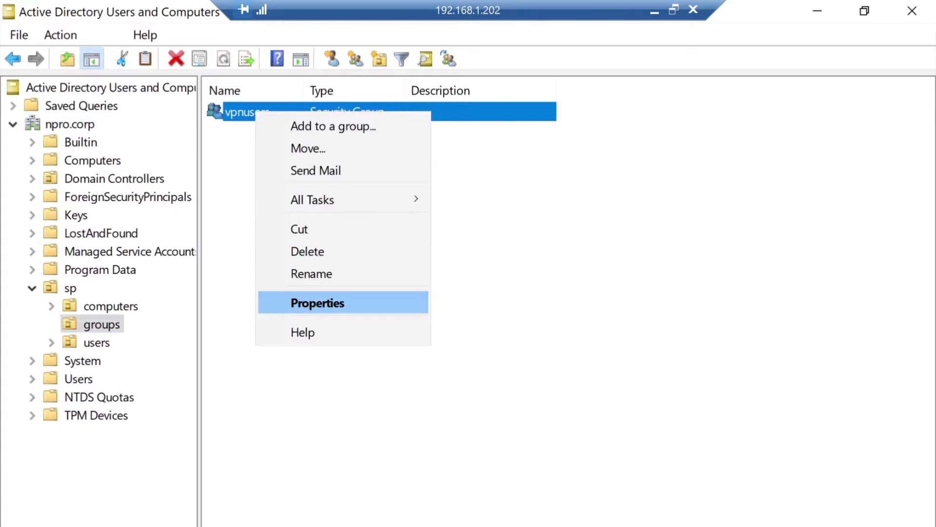
click(487, 283)
click(247, 113)
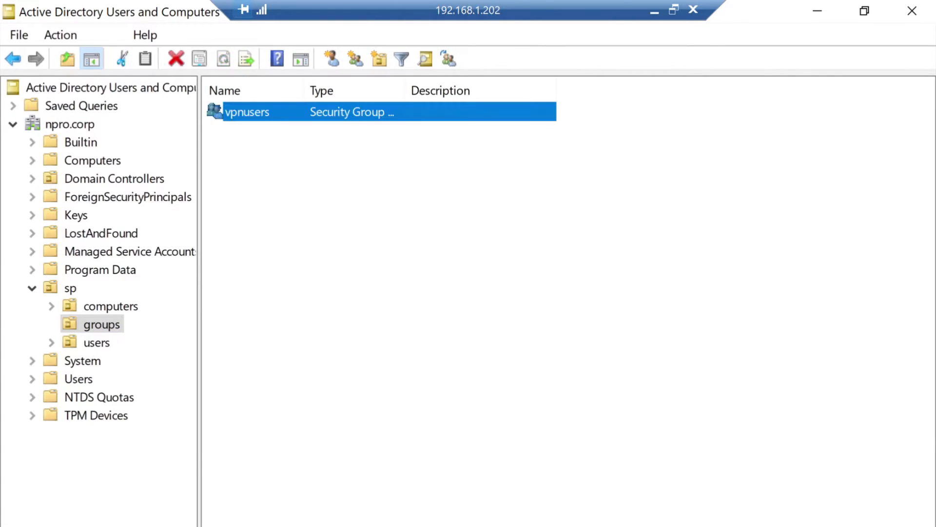
right_click(239, 110)
click(292, 299)
click(633, 149)
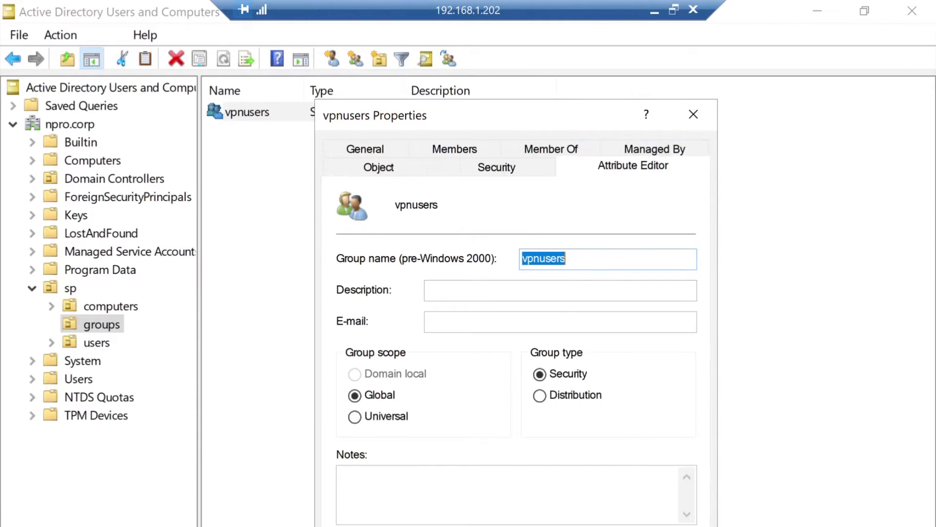
double_click(536, 259)
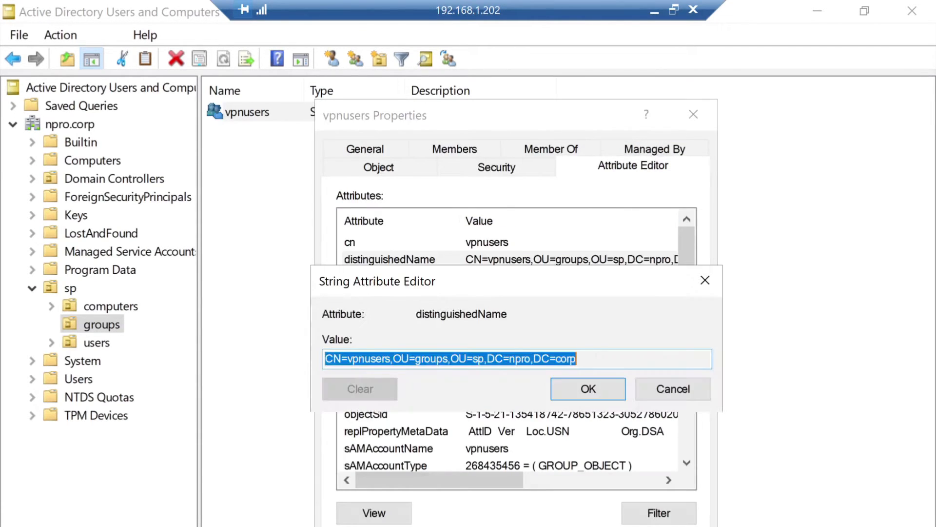
right_click(542, 355)
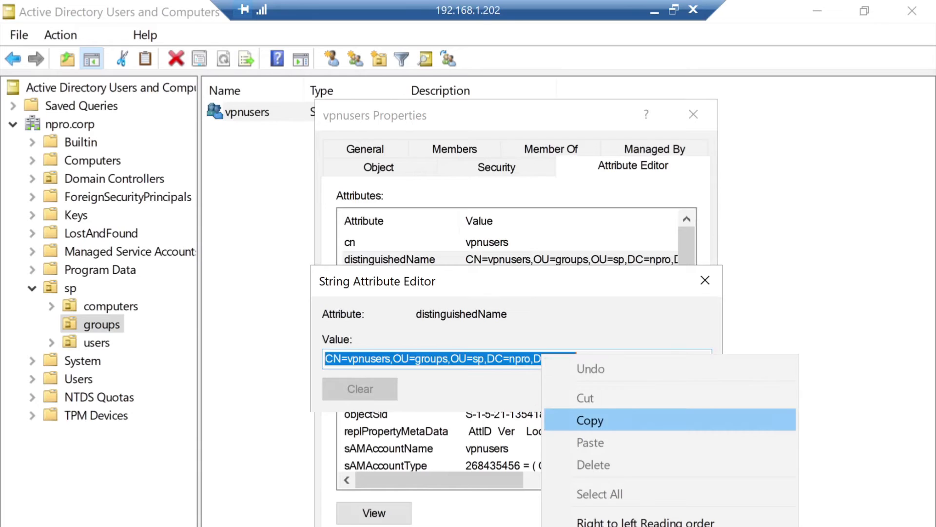
click(590, 421)
- Set the LDAP extended query to memberOf=CN=vpnusers,OU=groups,OU=sp,DC=npro,DC=corp
click(654, 11)
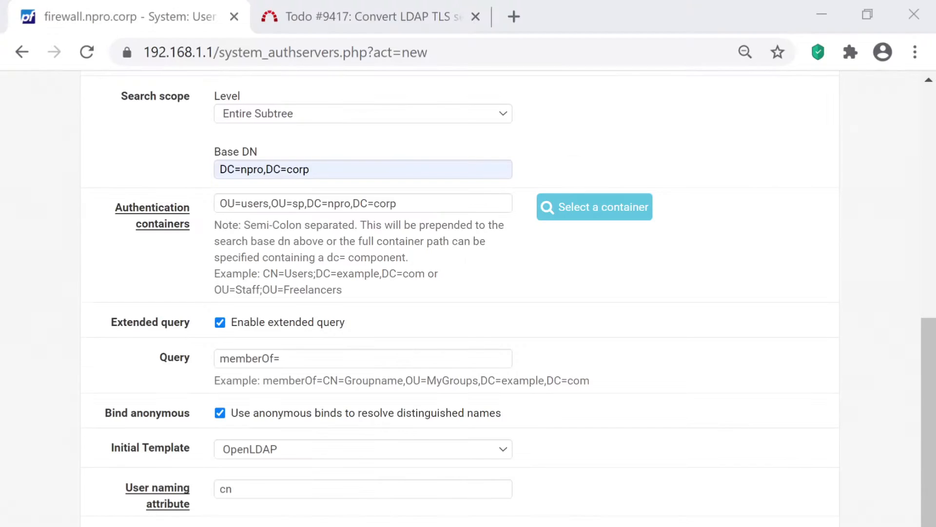
click(319, 361)
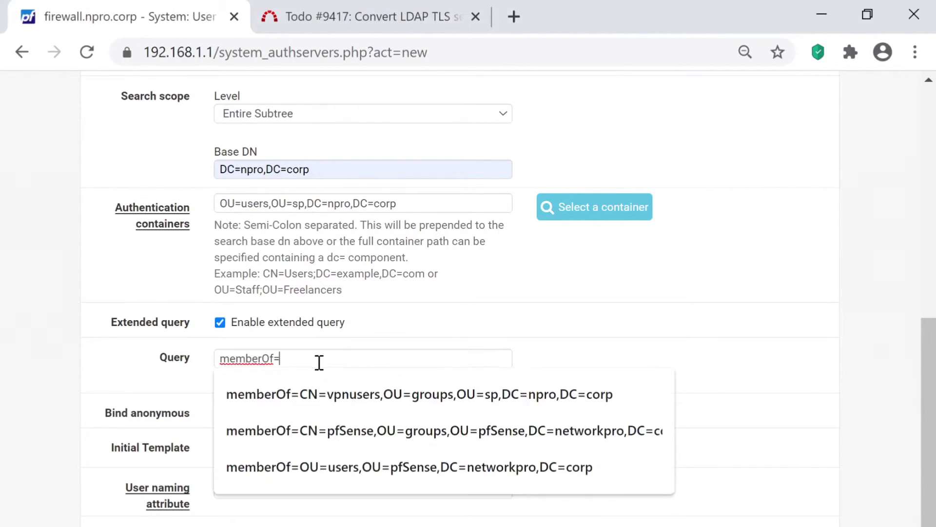
key(ctrl+v)
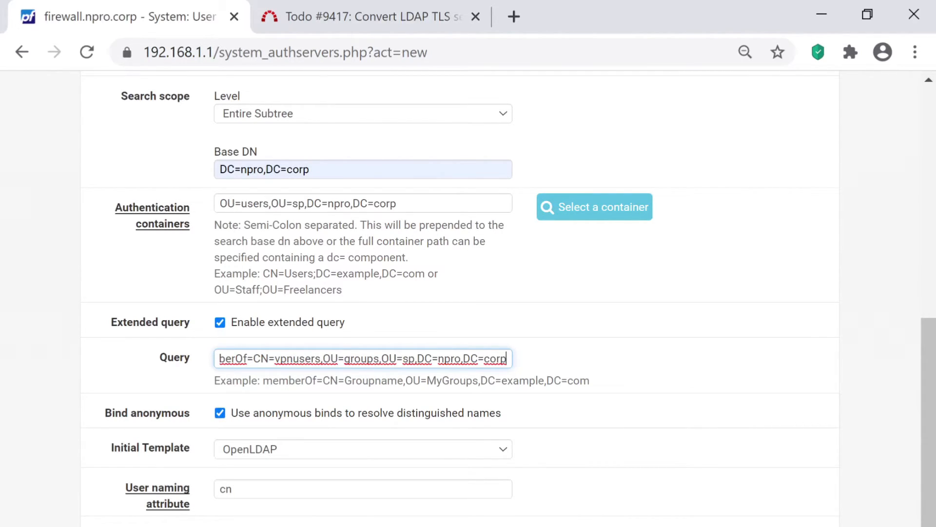
- Turn off 'Use anonymous binds' so the bind credentials fields appear
double_click(160, 412)
click(160, 413)
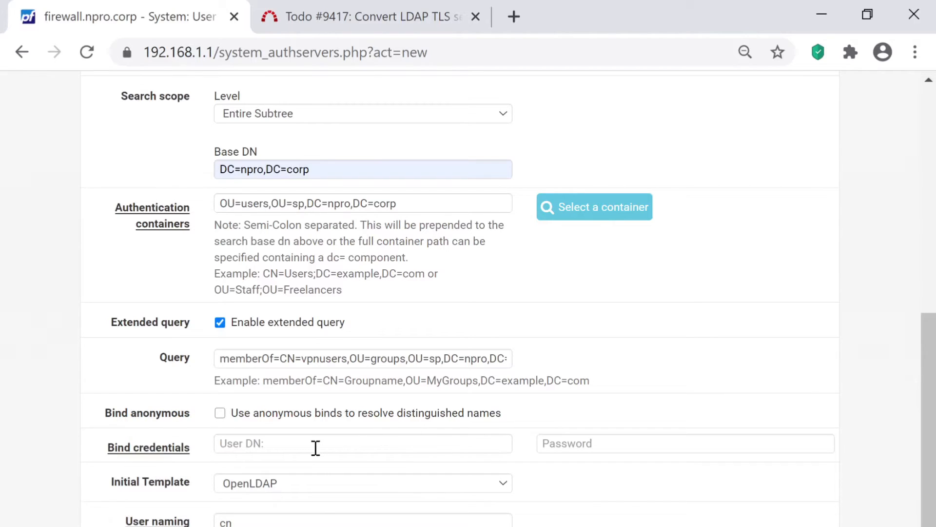
key(alt+Tab)
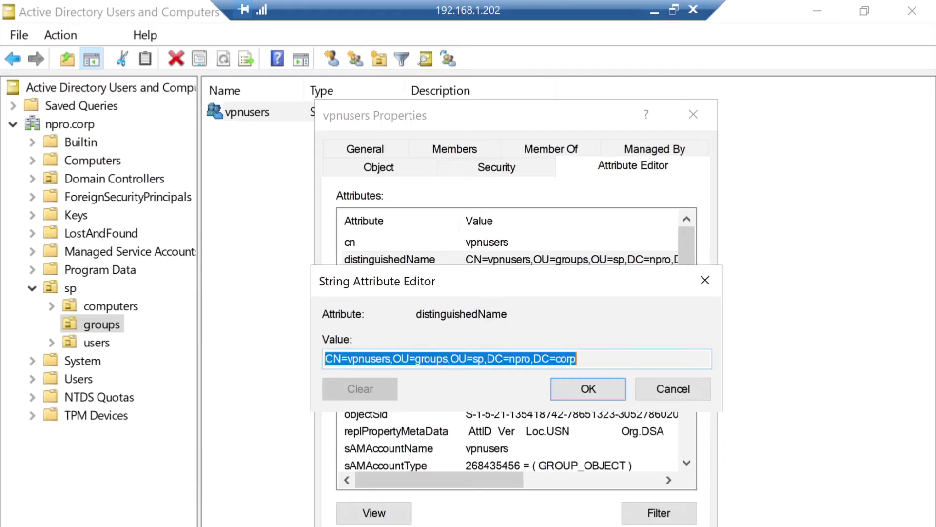
- Copy the bind account's distinguishedName, CN=bind,OU=users,OU=sp,DC=npro,DC=corp, from its Attribute Editor
click(673, 389)
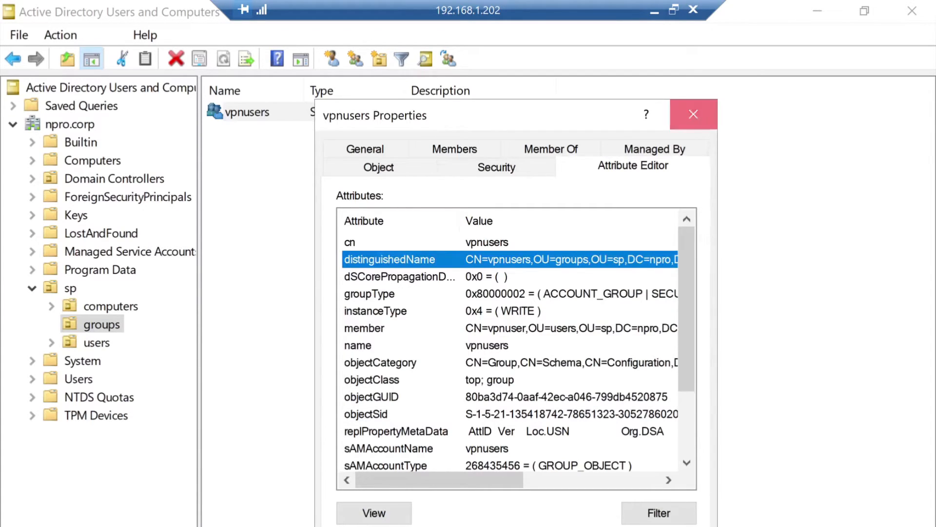
click(693, 115)
click(97, 342)
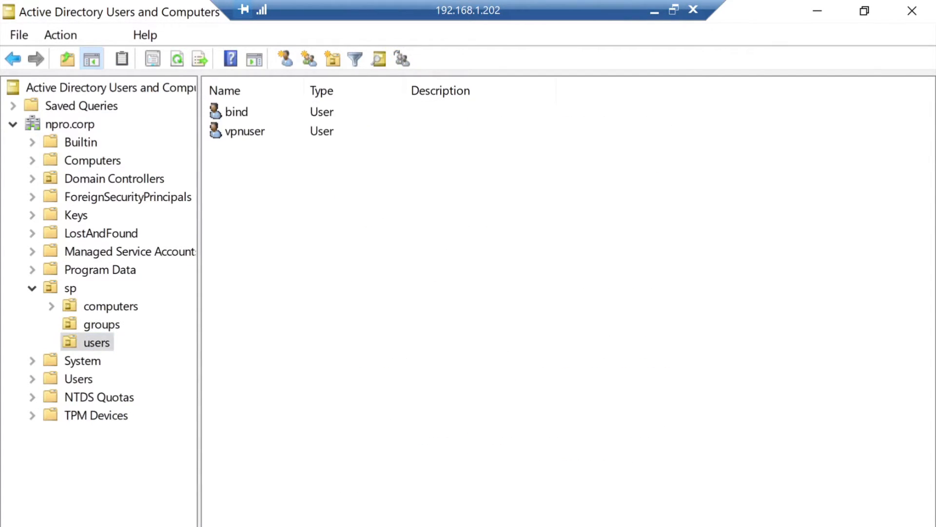
click(238, 110)
right_click(239, 108)
click(268, 410)
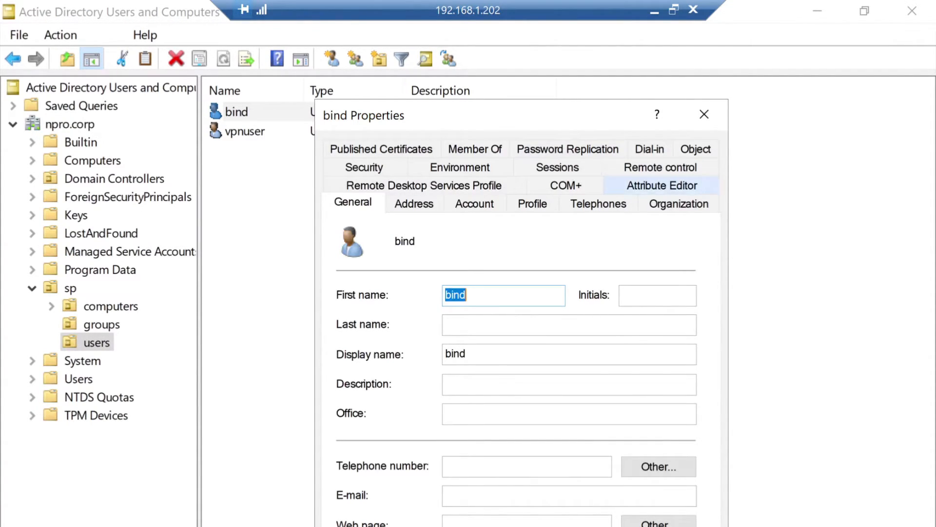
click(662, 185)
double_click(498, 398)
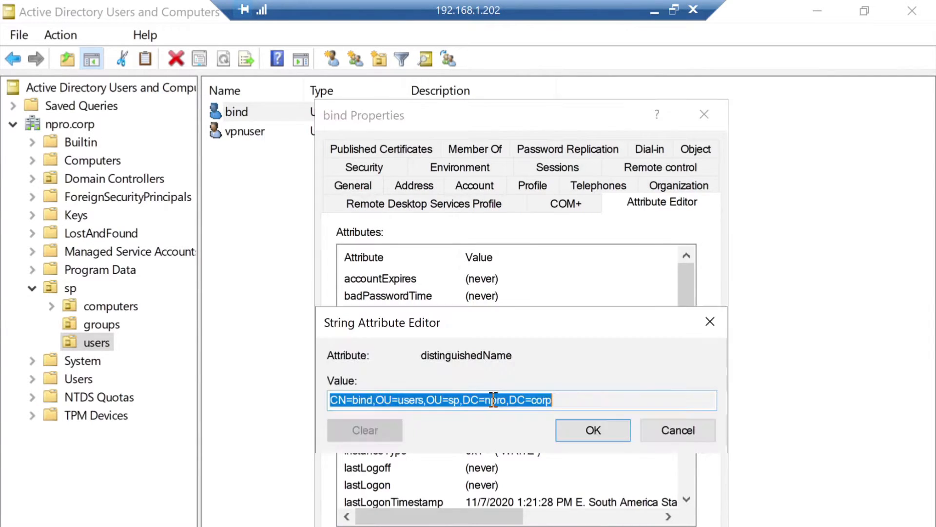
right_click(513, 401)
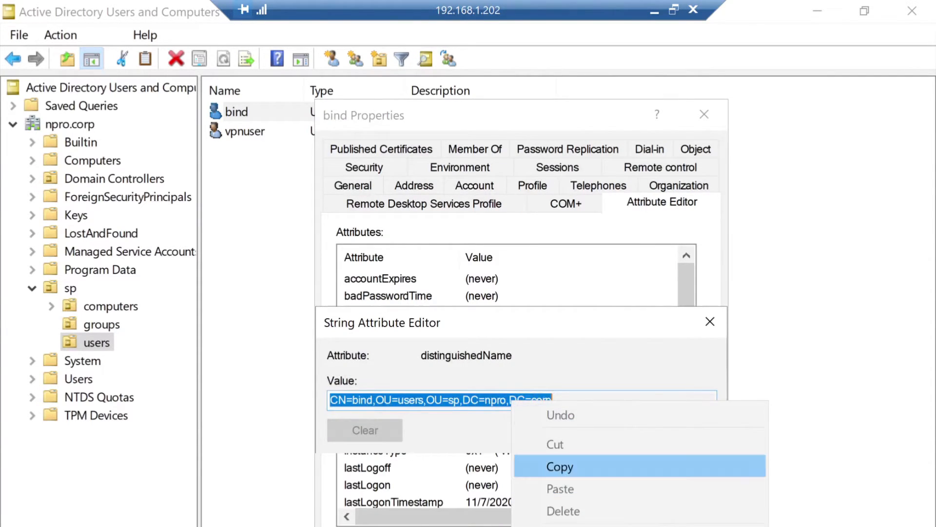
click(560, 467)
click(655, 11)
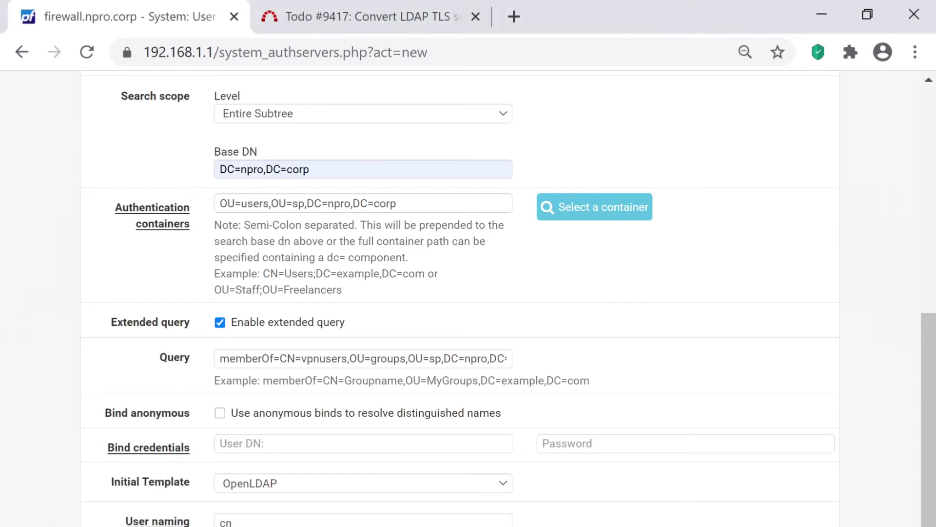
- Enter CN=bind,OU=users,OU=sp,DC=npro,DC=corp as the bind User DN and type the bind account's password
click(290, 443)
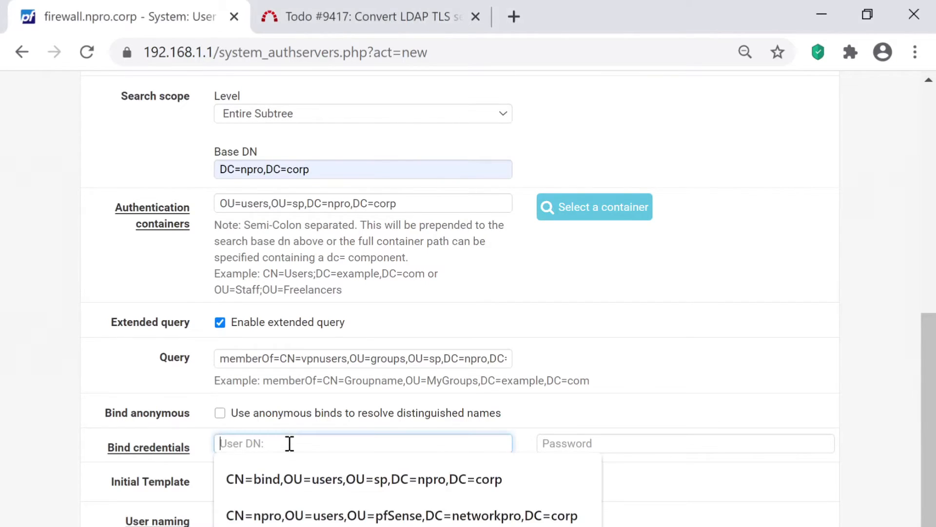
key(ctrl+v)
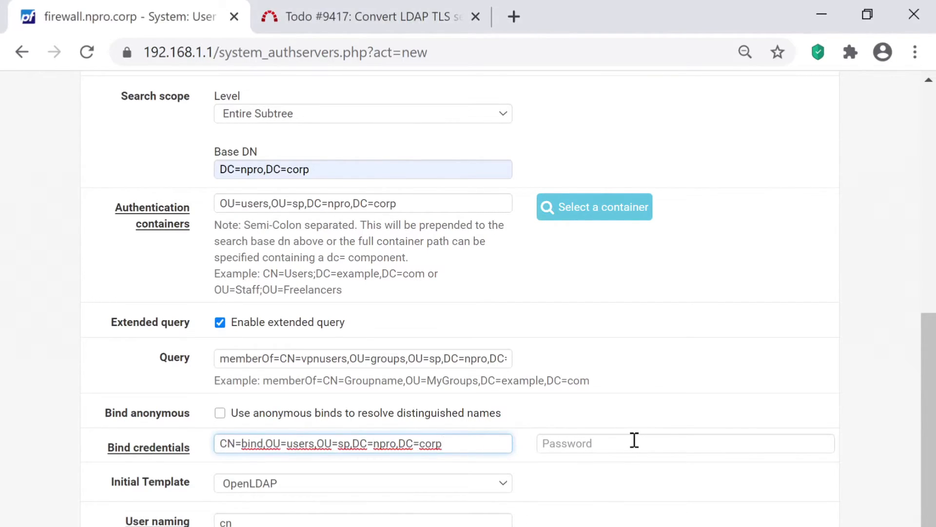
click(634, 441)
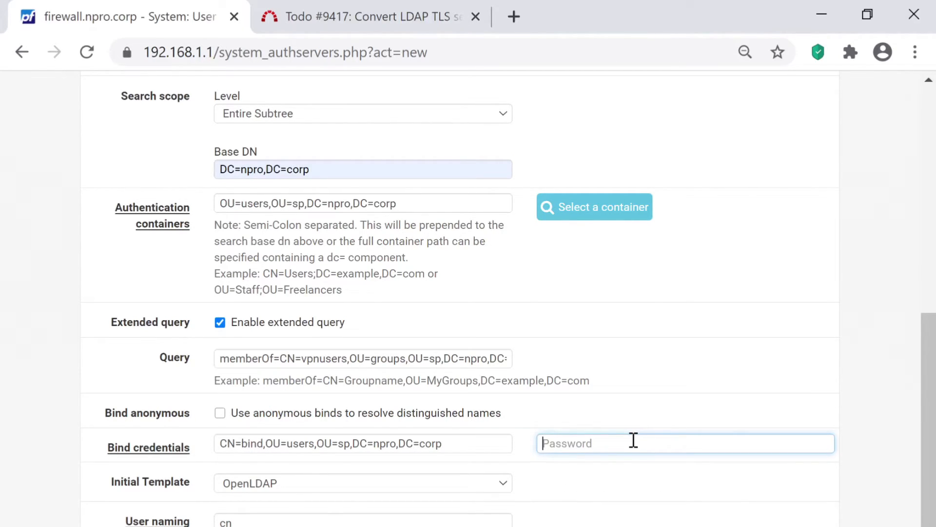
text(•••••)
key(BackSpace)
key(BackSpace)
key(BackSpace)
key(BackSpace)
key(BackSpace)
text(••••••••)
scroll(589, 445, down, 2)
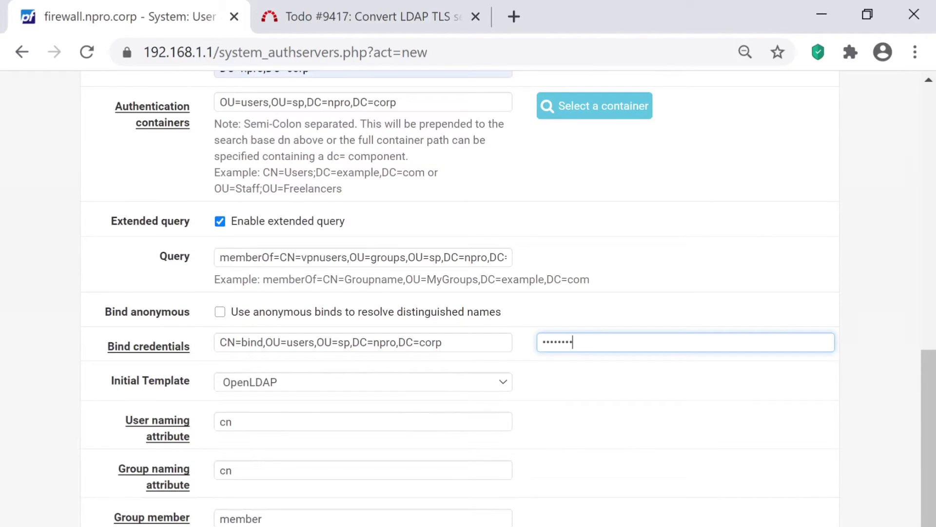
- Apply the Microsoft AD initial template to the LDAP server
double_click(167, 381)
click(362, 382)
click(258, 412)
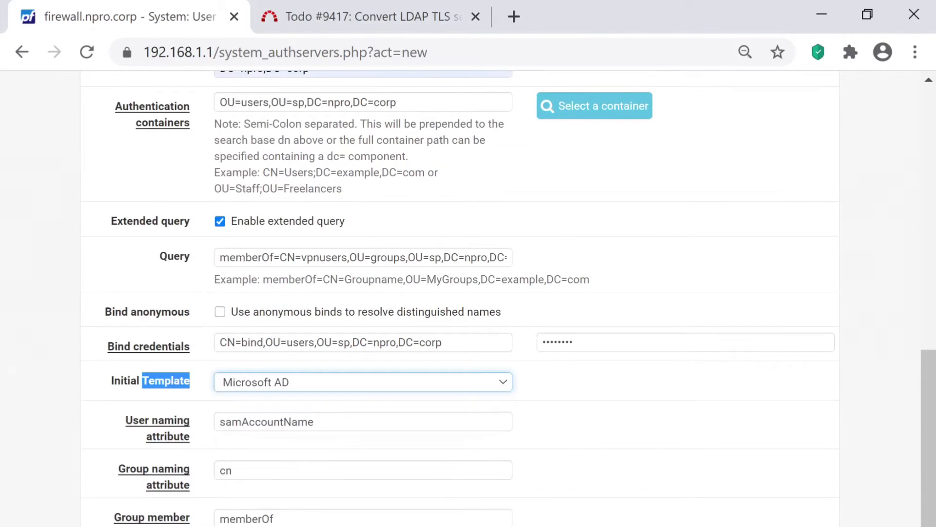
scroll(339, 394, down, 4)
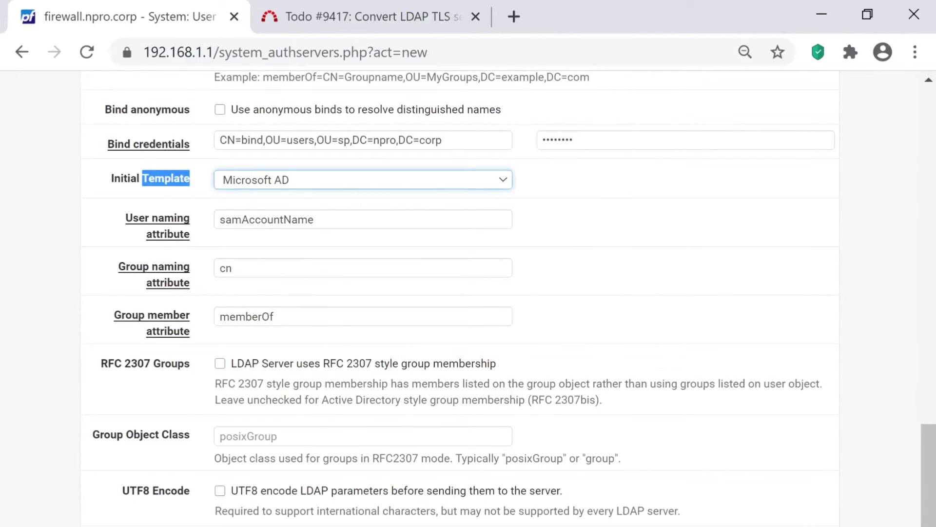
- Set Group Object Class to posixGroup and save the active directory server
double_click(526, 458)
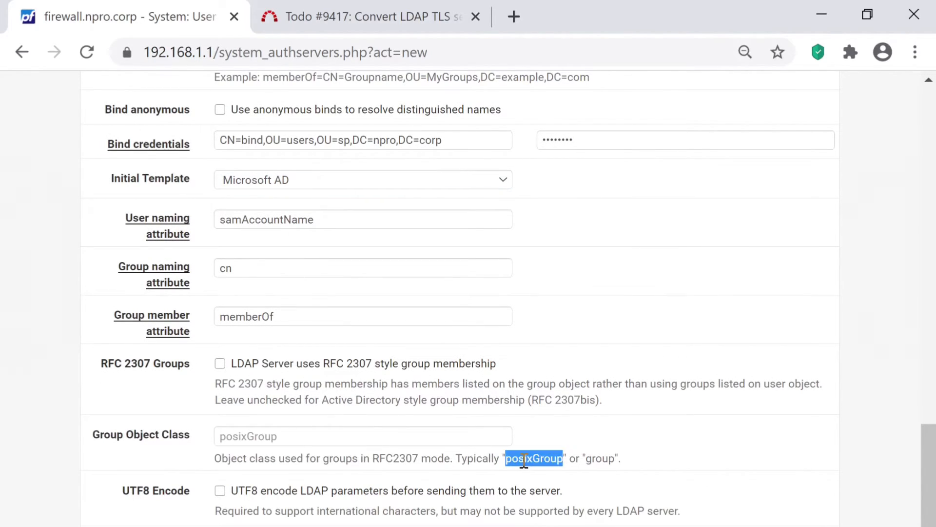
click(429, 439)
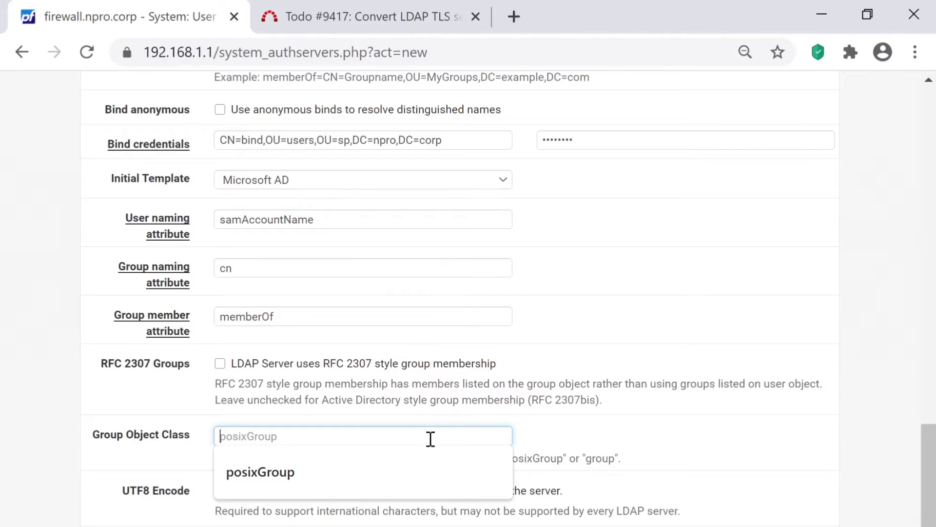
key(ctrl+v)
key(Tab)
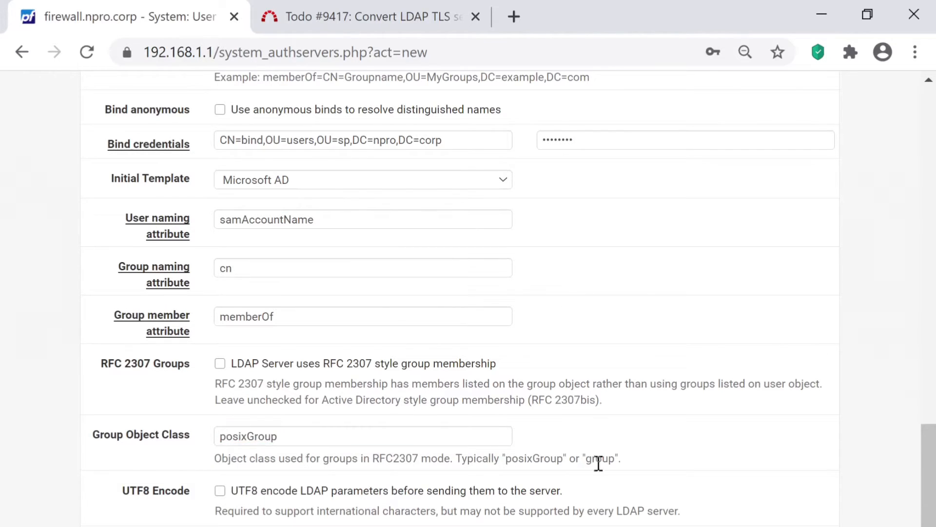
key(Return)
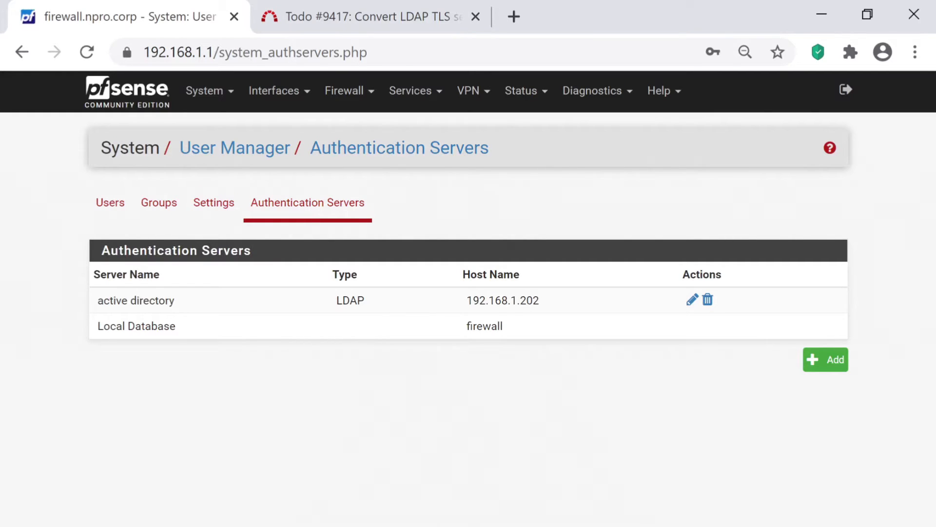
- Run Save & Test in User Manager Settings, confirming connection, bind and OU lookups to 192.168.1.202
click(213, 202)
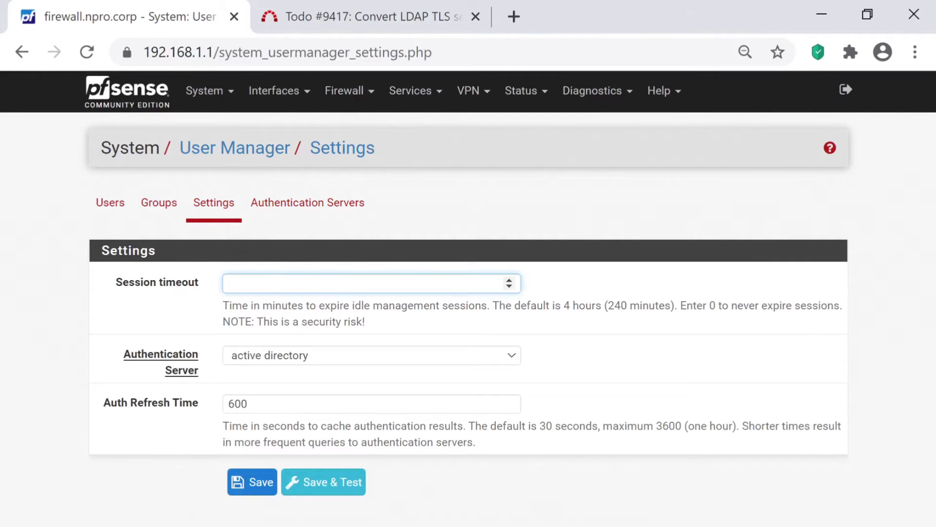
click(323, 482)
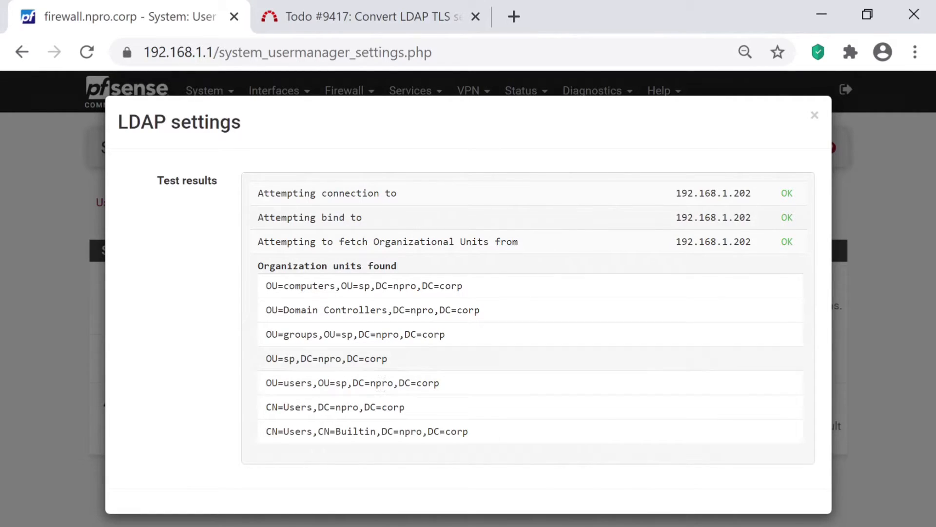
- Close the LDAP test results, note the default 30-second cache time, and open Diagnostics
click(815, 116)
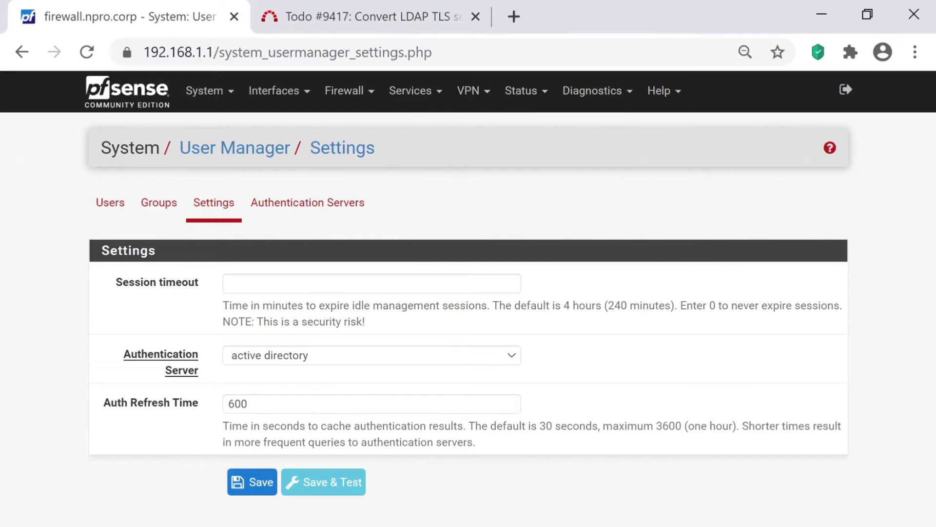
drag(546, 426, 592, 425)
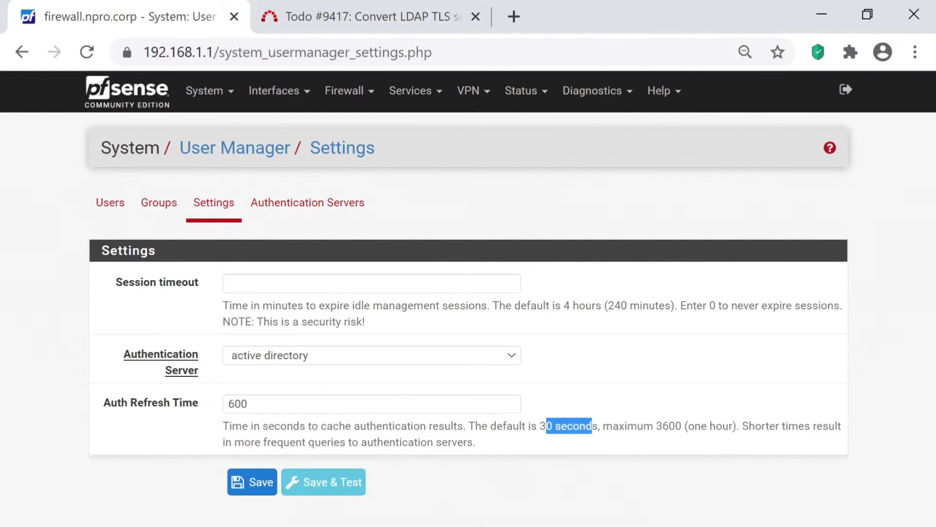
click(592, 426)
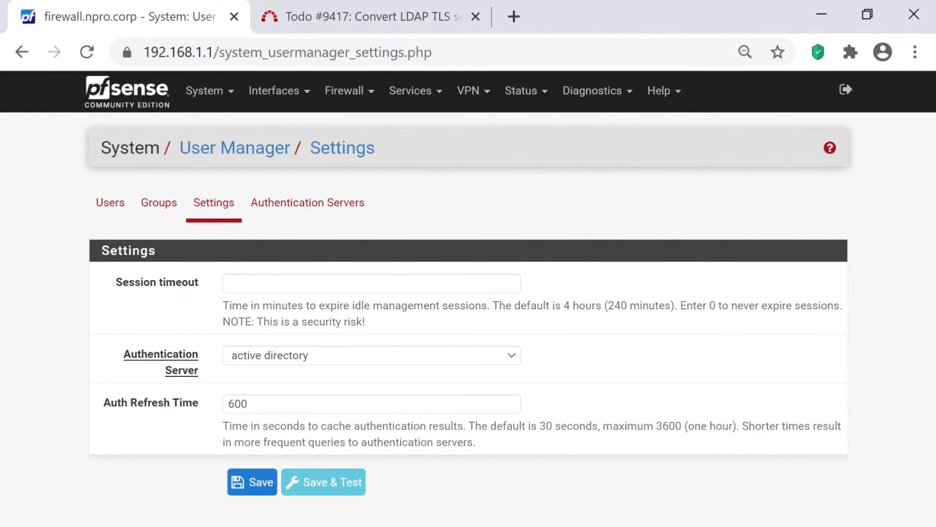
click(592, 90)
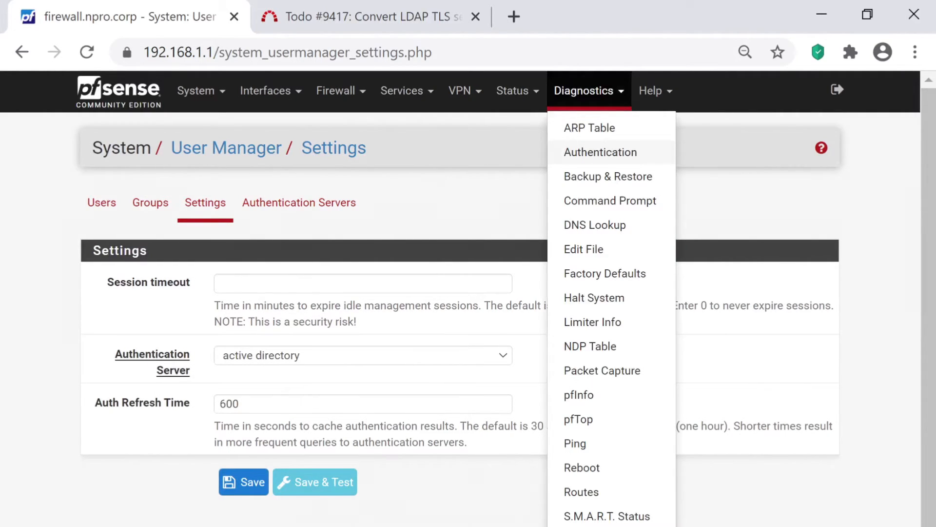
- Run the Diagnostics Authentication test for vpnuser against active directory with its password
click(601, 152)
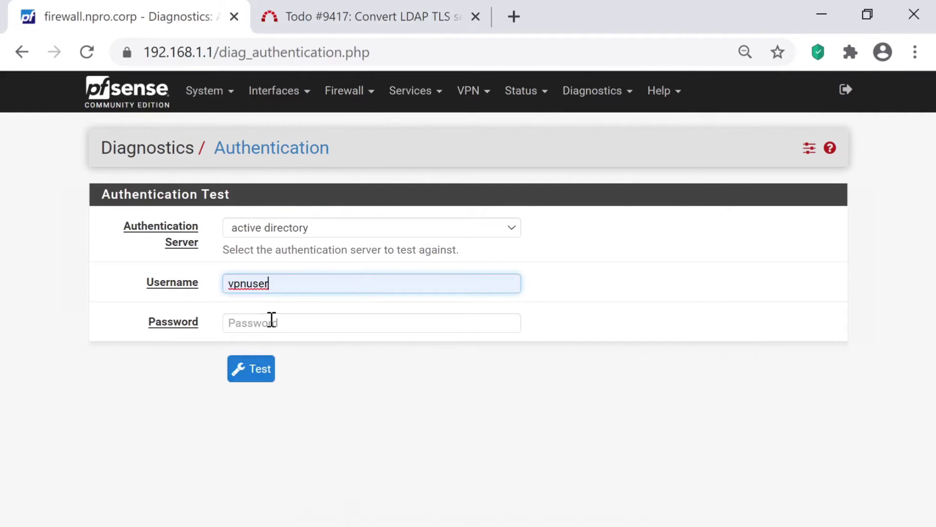
click(272, 319)
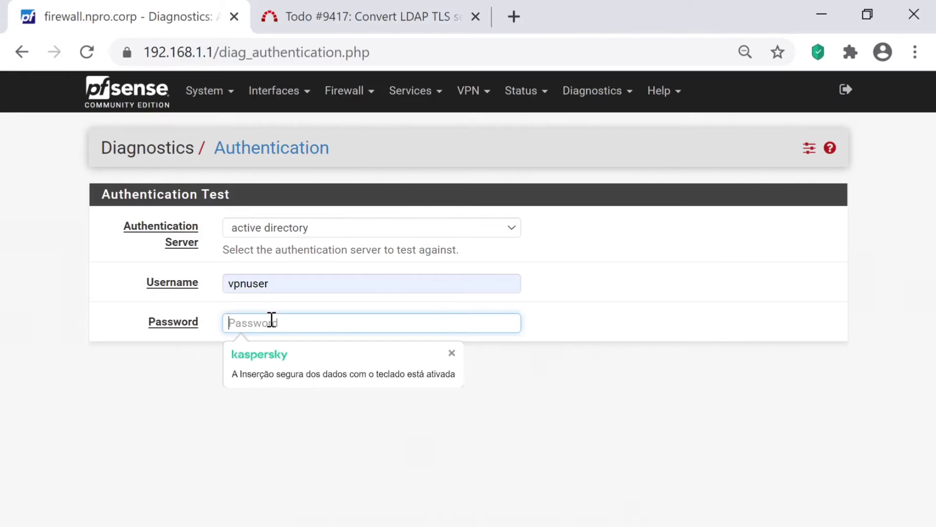
text(********)
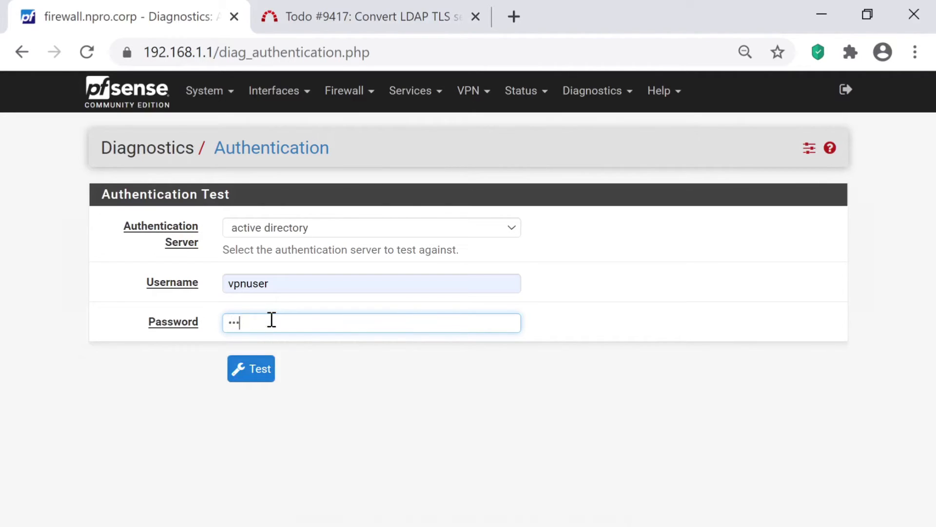
click(251, 368)
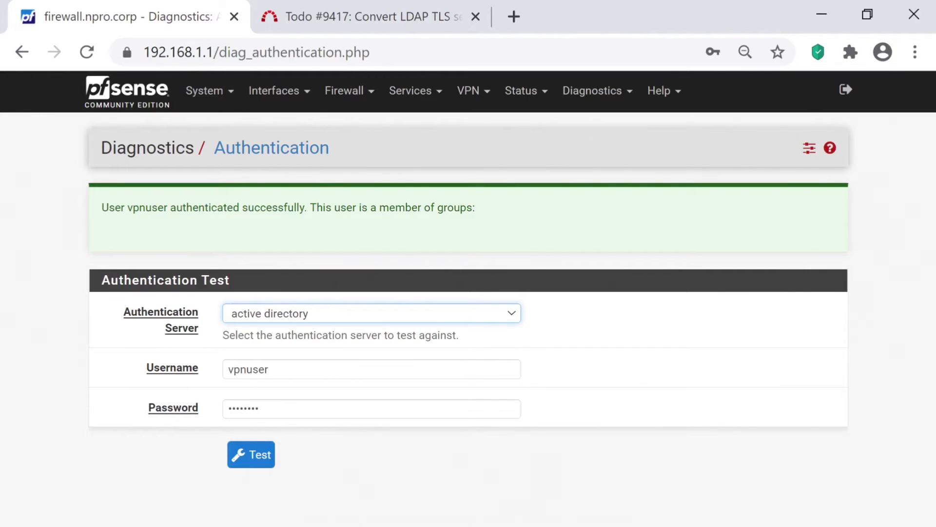
- Retest vpnuser with a different password, which reports 'Authentication failed'
double_click(286, 409)
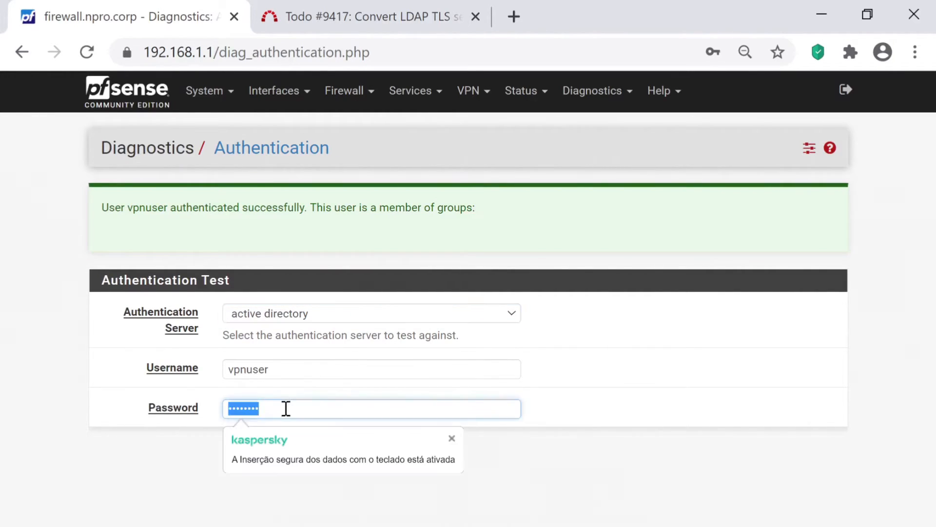
text(*****)
key(Tab)
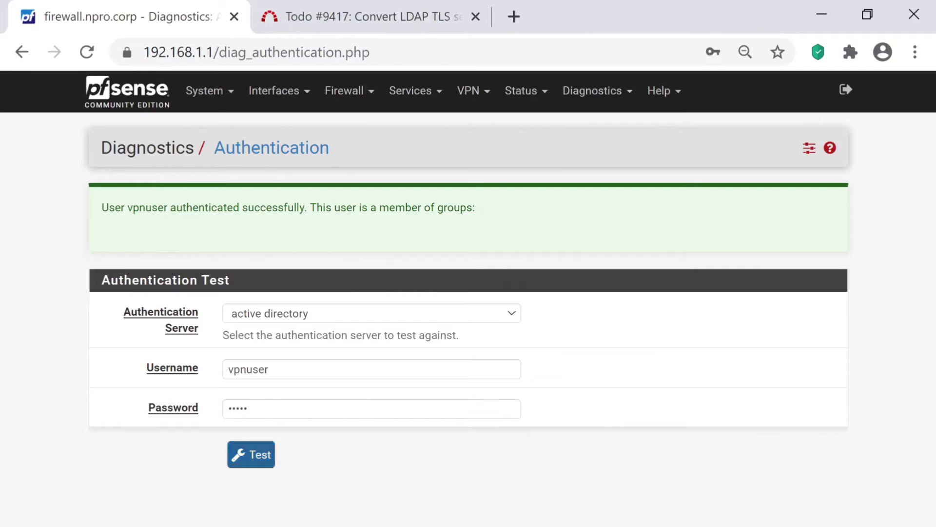
key(Return)
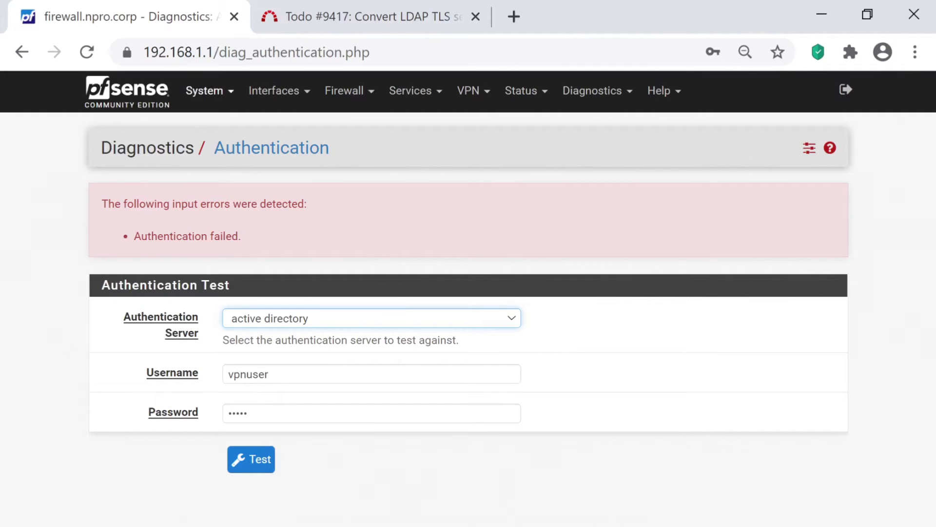
click(204, 91)
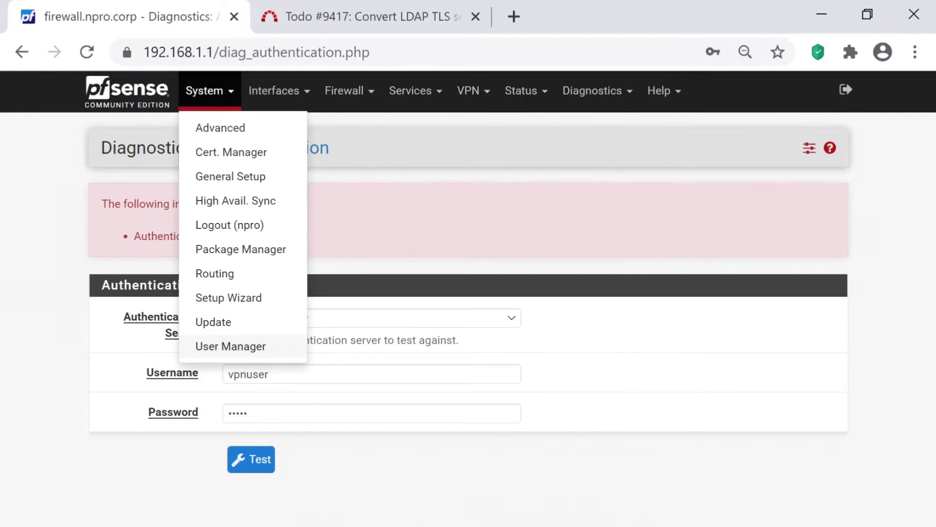
- Start a new group under System > User Manager > Groups with Add
click(225, 345)
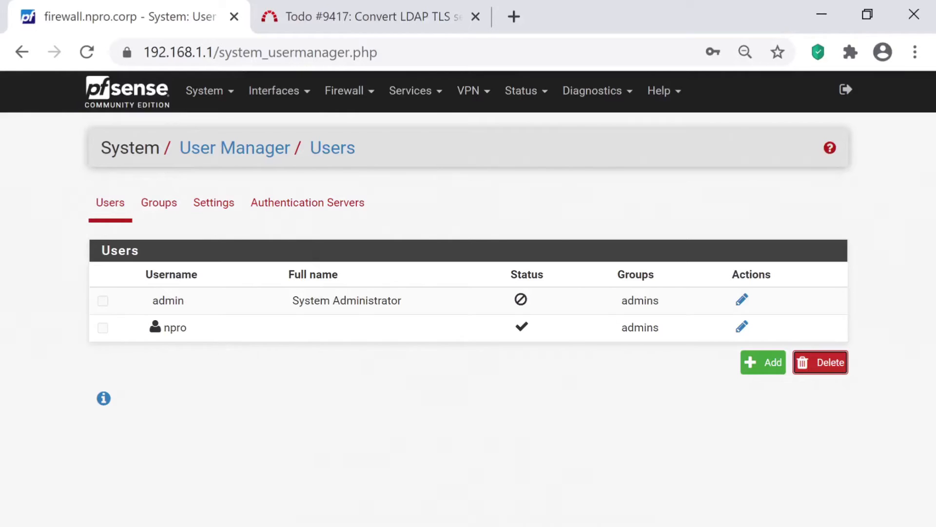
click(159, 202)
click(826, 385)
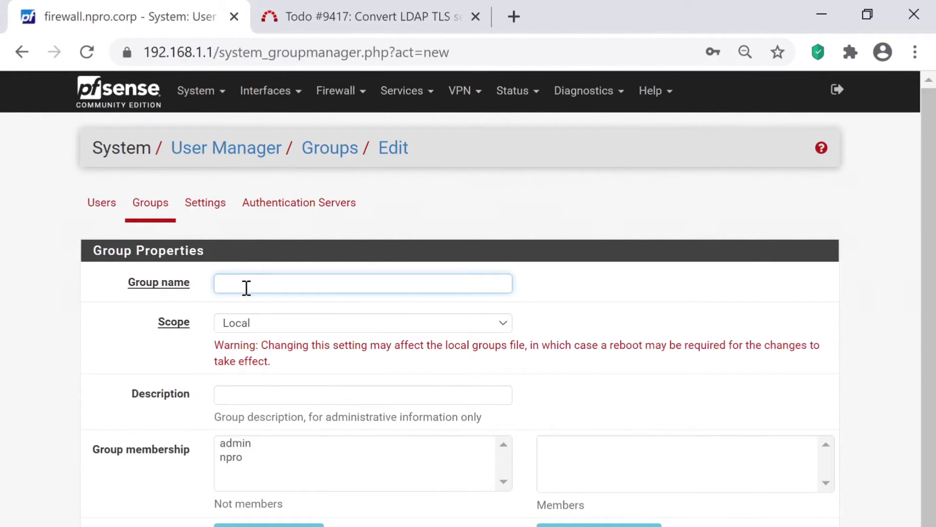
key(alt+Tab)
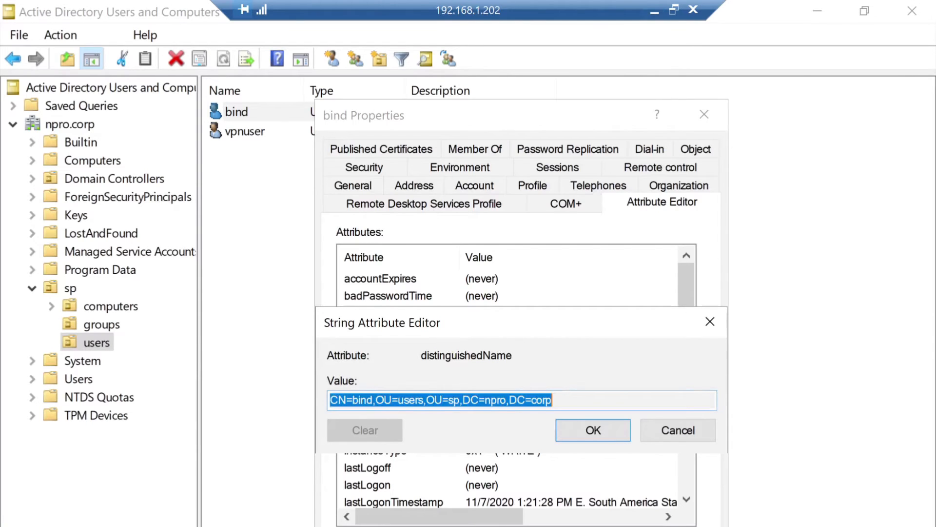
- Close the bind account's dialogs and select the vpnusers security group in sp > groups
key(Escape)
key(Escape)
click(101, 324)
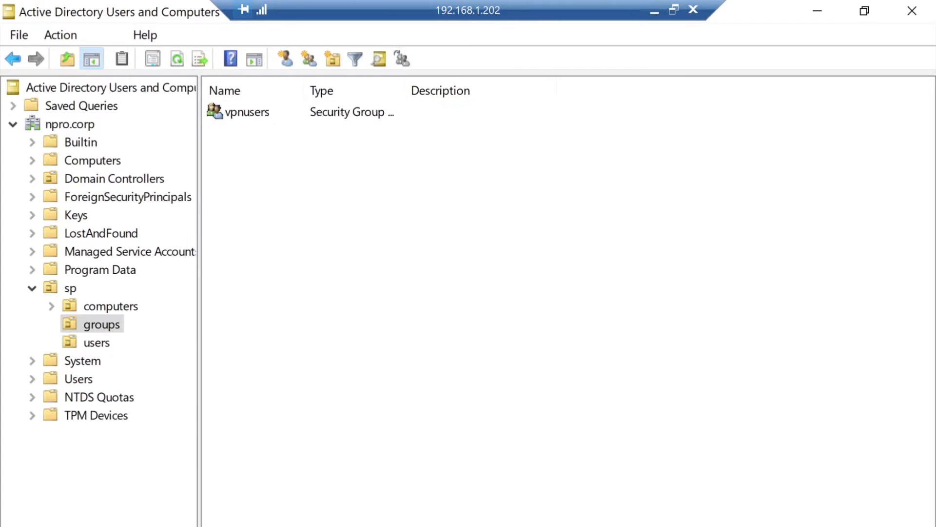
click(247, 112)
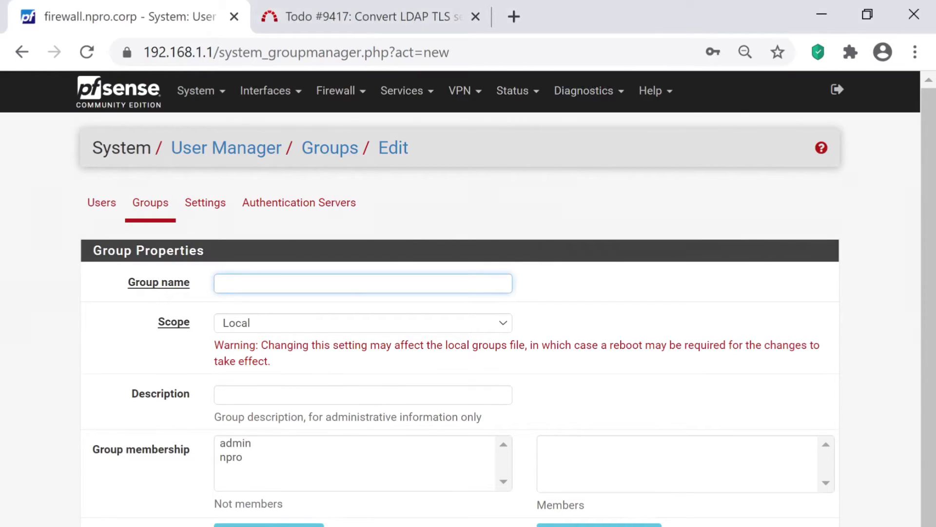
- Save a new group named vpnusers with its scope set to Remote
text(vpnusers)
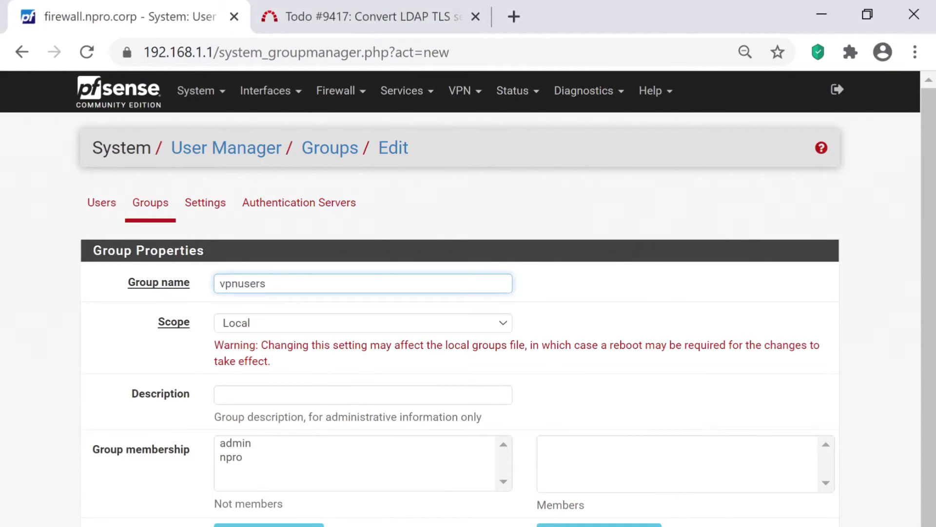
click(363, 323)
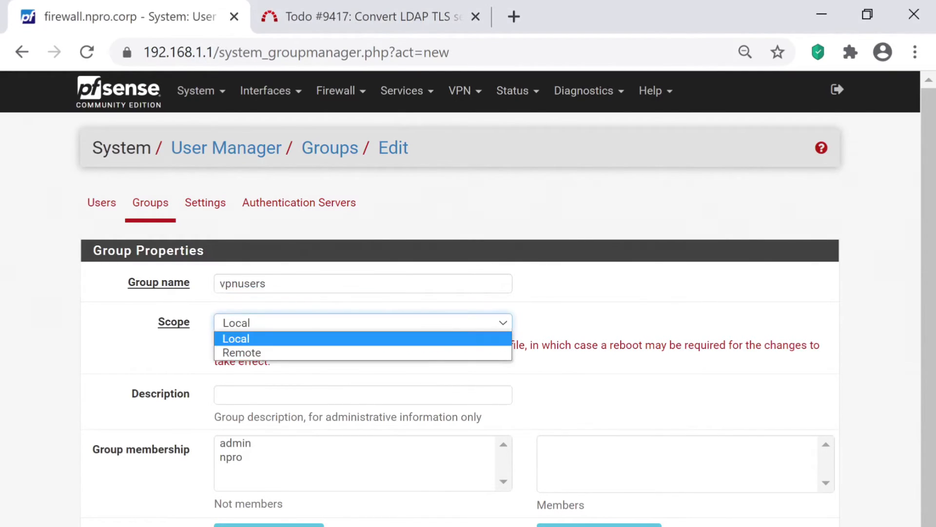
click(266, 351)
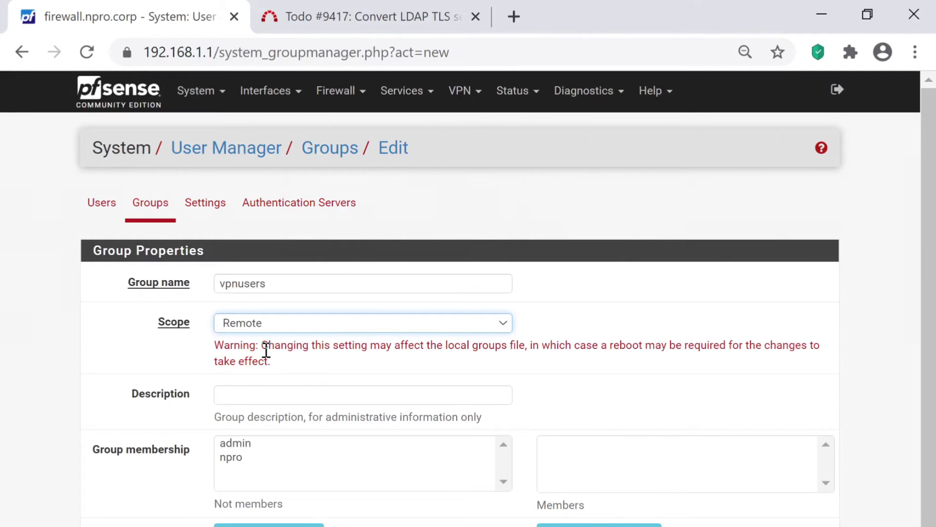
drag(929, 293, 929, 313)
click(236, 526)
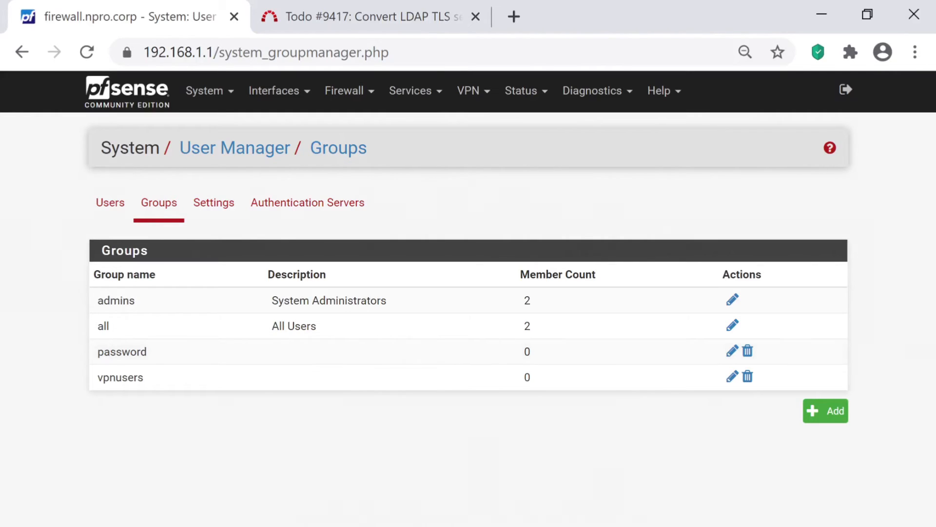
- Run Diagnostics > Authentication for user vpnuser with its password, confirming success and vpnusers membership
click(592, 91)
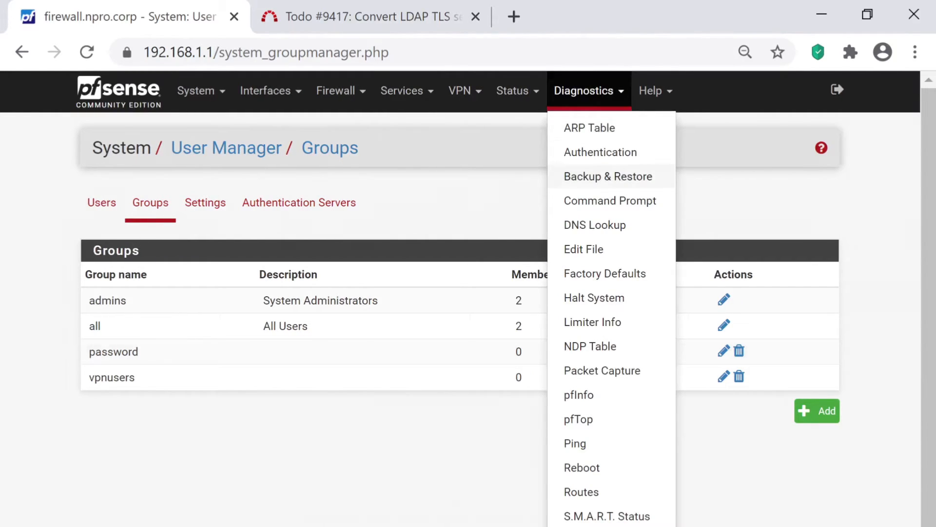
click(595, 152)
click(271, 282)
text(vpnuser)
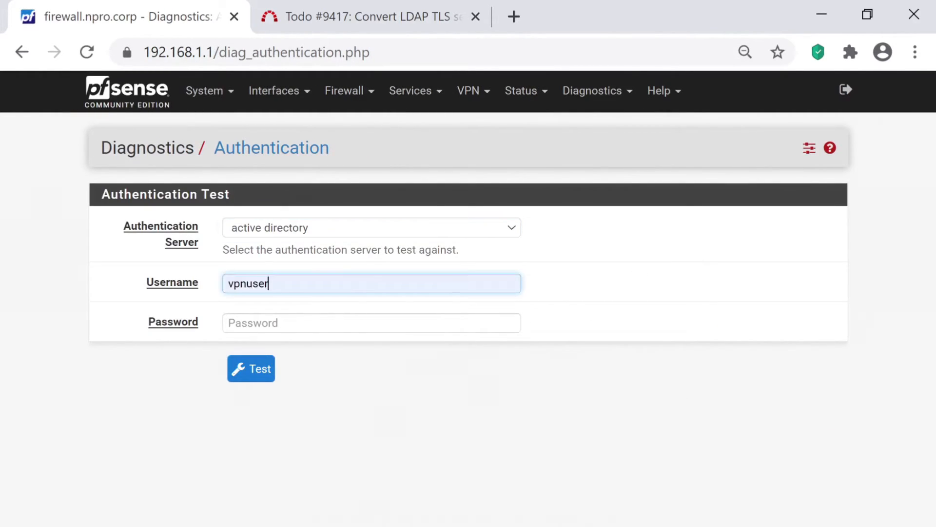
click(277, 321)
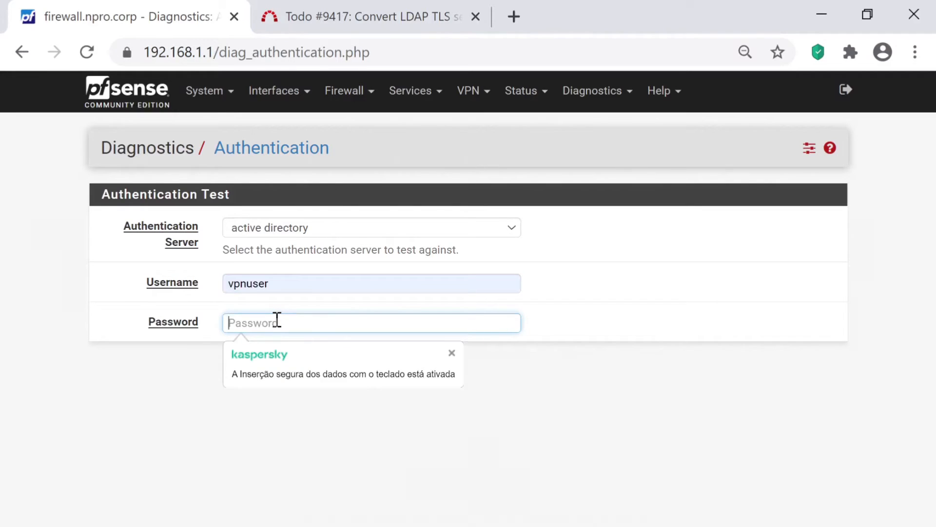
text(•)
key(BackSpace)
text(••••••••)
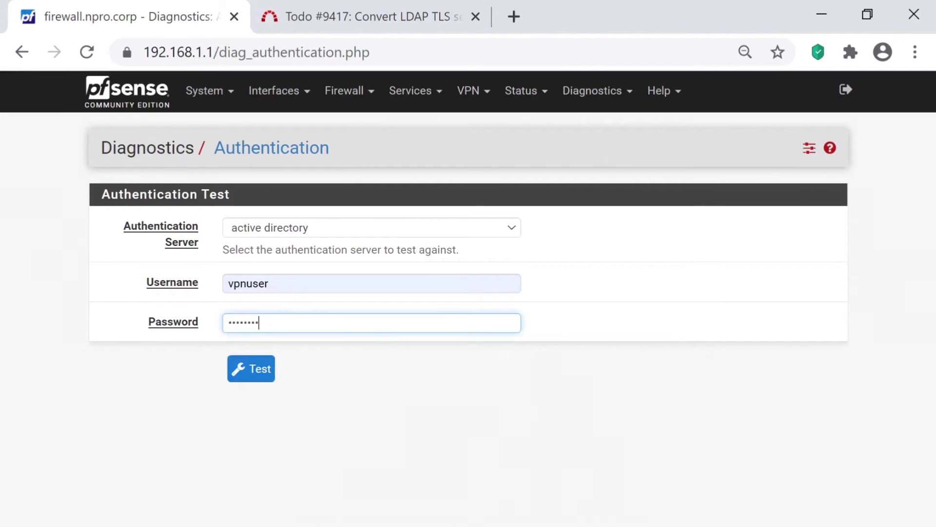
key(Return)
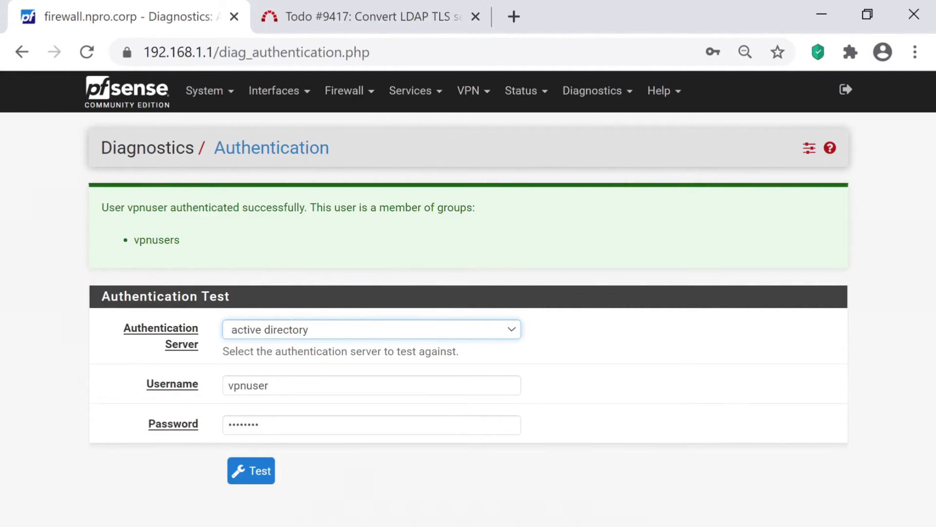
click(280, 91)
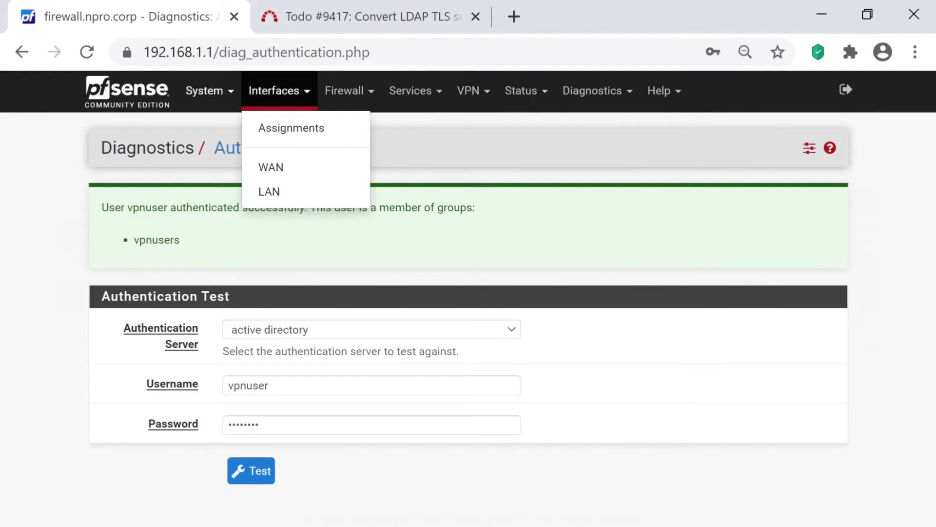
- Open the vpnusers group for editing under System > User Manager > Groups
click(210, 91)
click(230, 346)
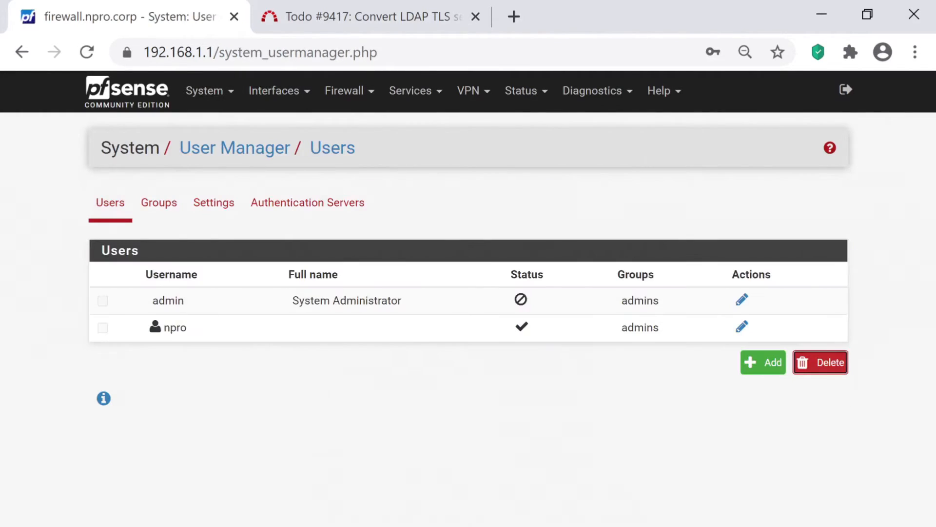
click(159, 202)
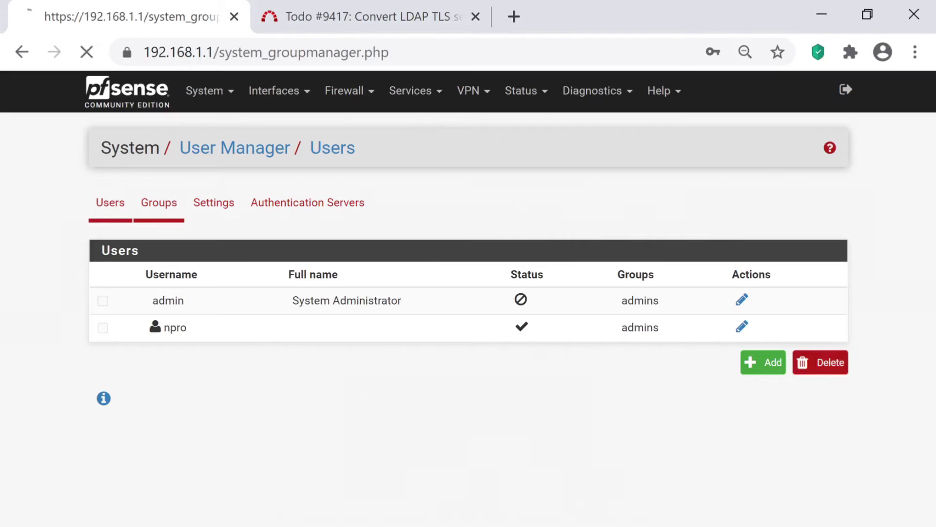
click(732, 376)
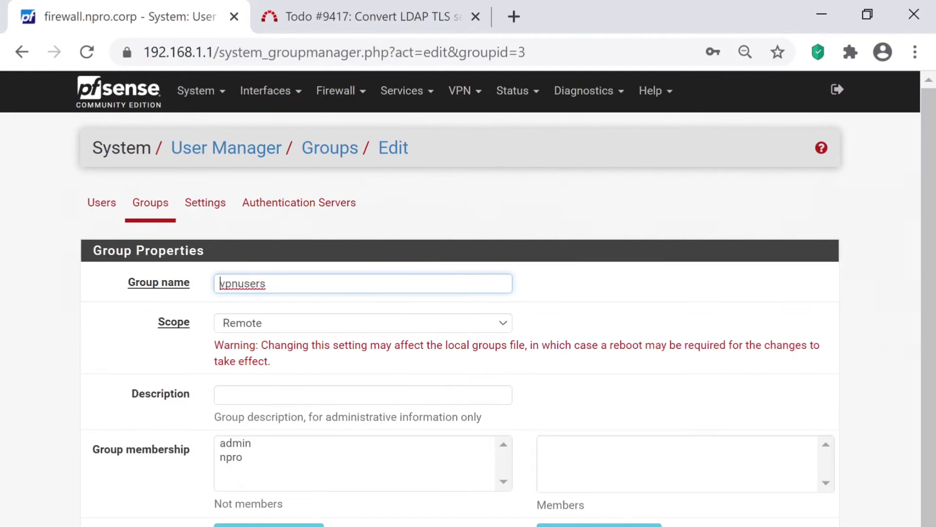
scroll(812, 439, down, 3)
- Add the WebCfg - All pages privilege to vpnusers and save the group
click(812, 518)
scroll(812, 512, down, 1)
scroll(505, 298, down, 6)
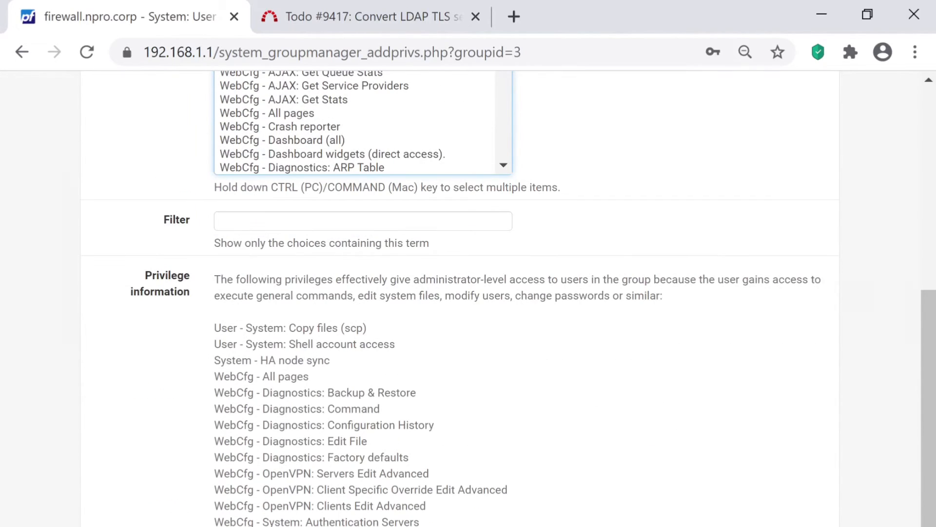
scroll(505, 299, up, 8)
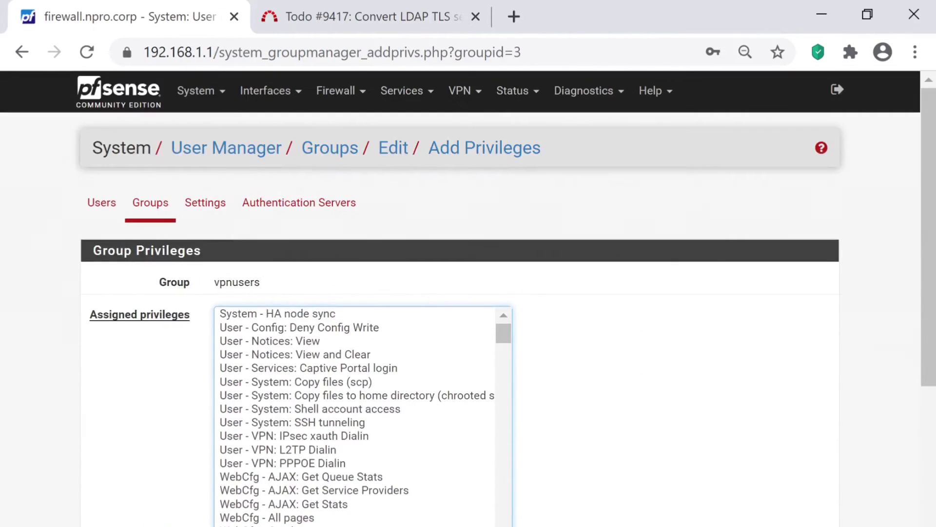
click(267, 517)
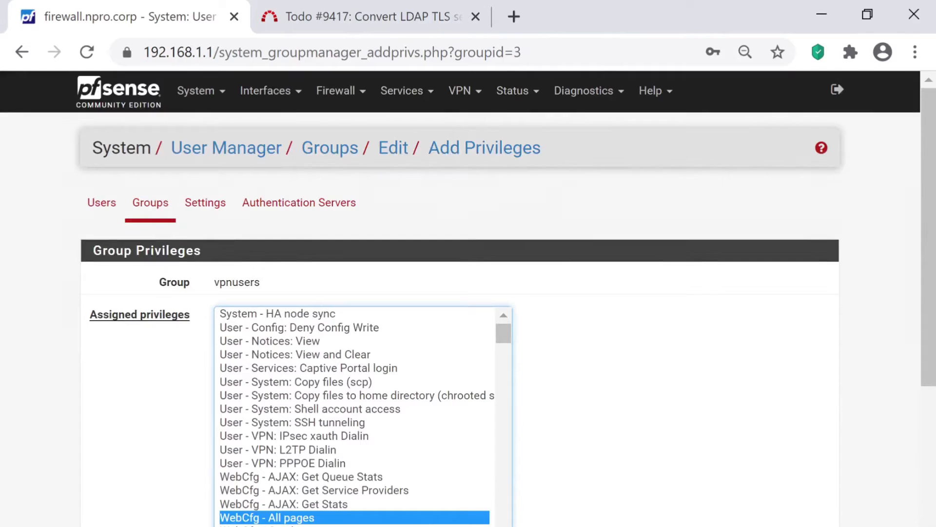
scroll(460, 298, down, 3)
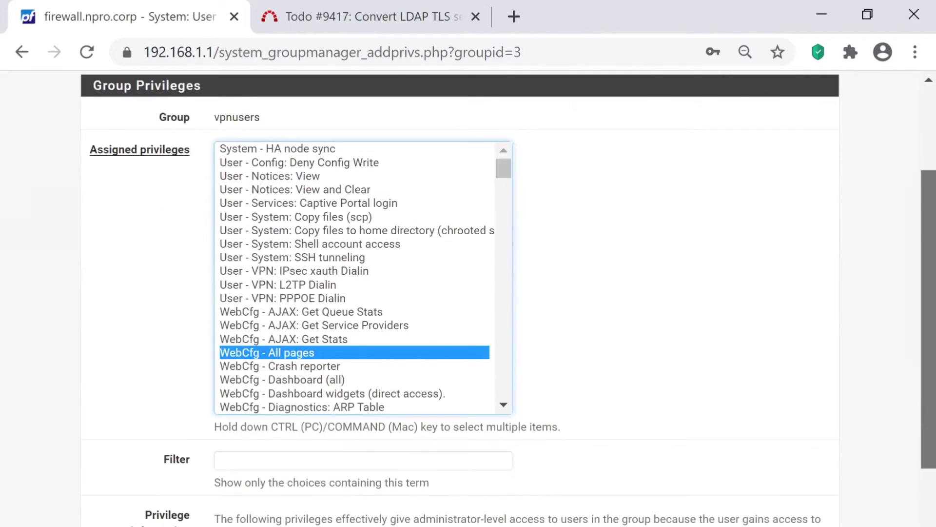
scroll(460, 298, down, 7)
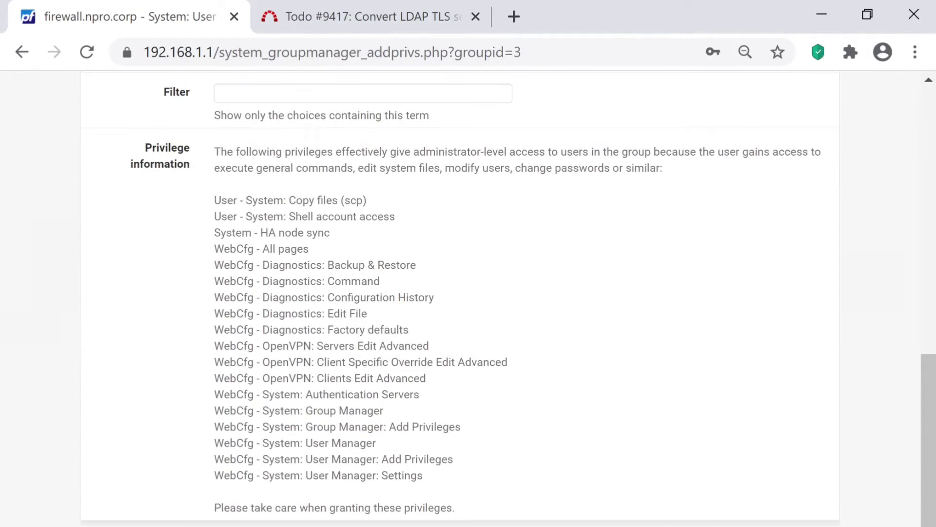
click(235, 526)
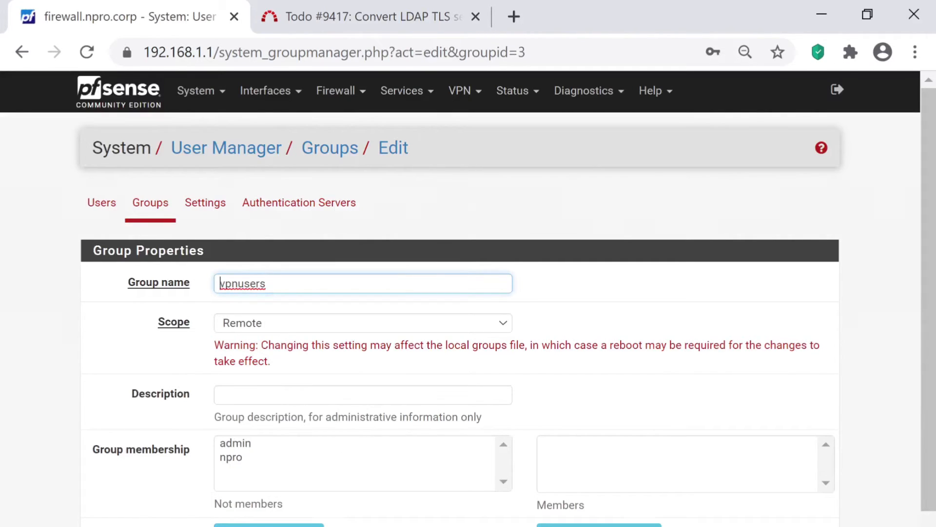
scroll(468, 299, down, 4)
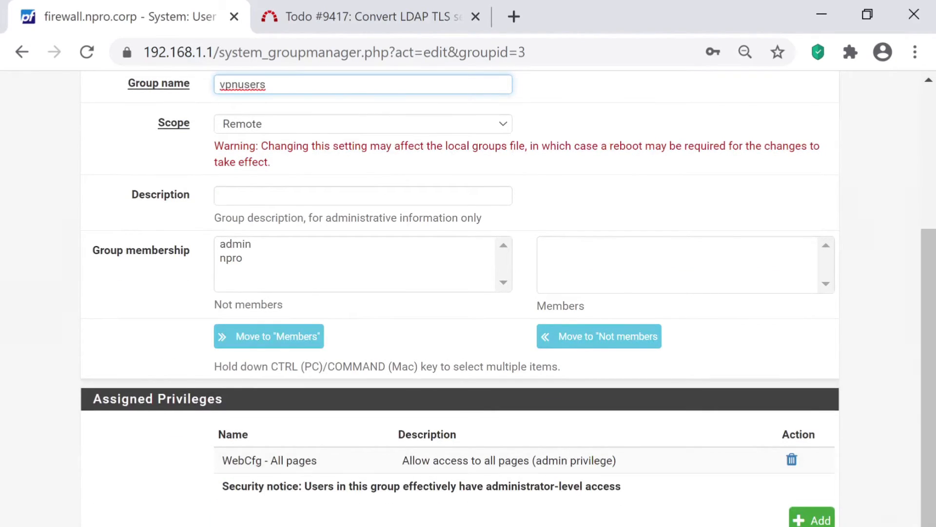
key(Return)
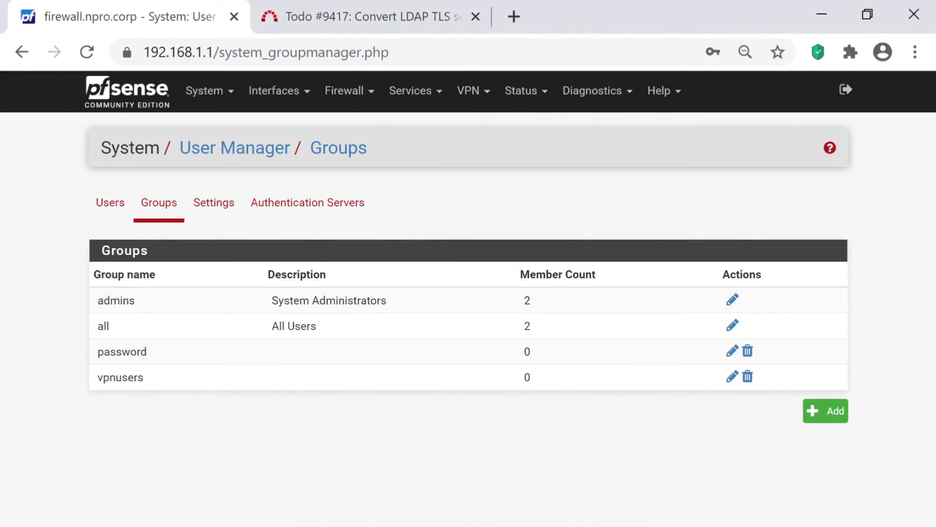
- Log out and sign back in as vpnuser with its password
click(846, 89)
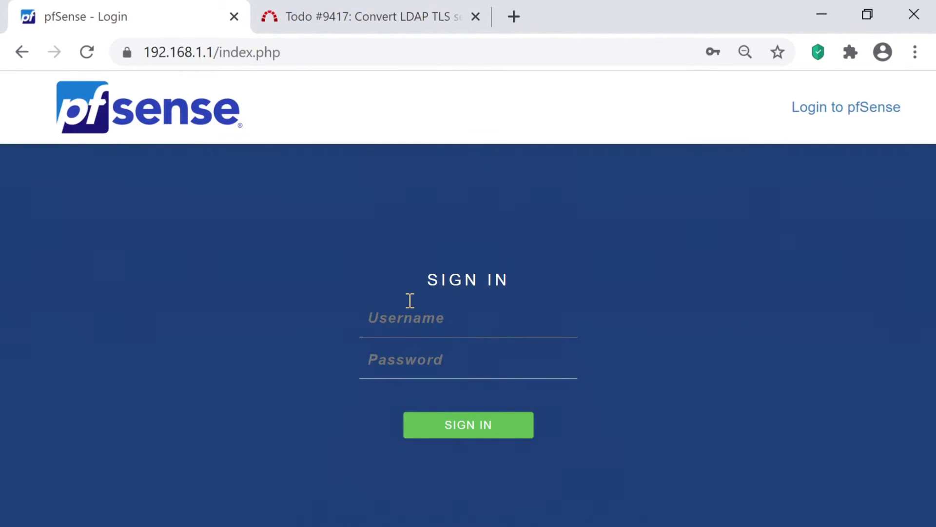
text(cpn)
key(BackSpace)
key(BackSpace)
key(BackSpace)
text(vpnuser)
key(Tab)
text(password)
key(Return)
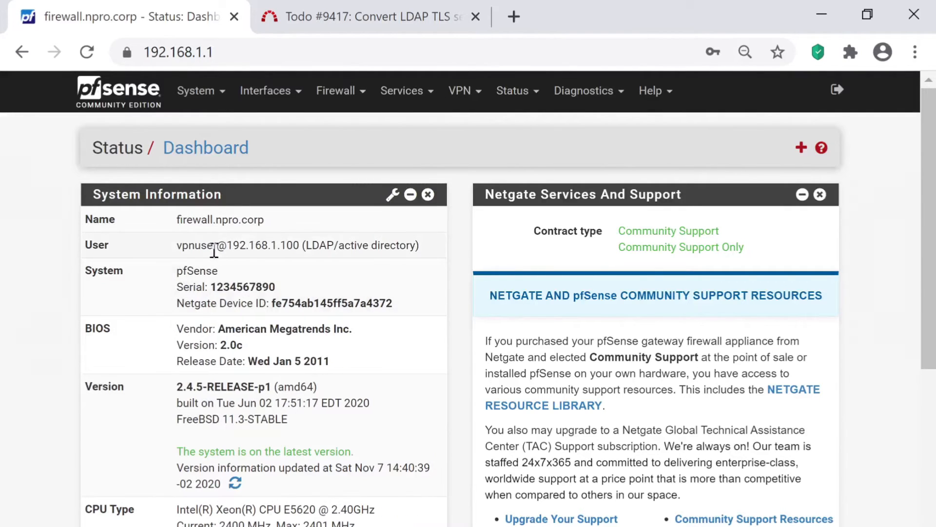
- Highlight the LDAP/active directory login line, then go to System > User Manager
drag(177, 245, 419, 245)
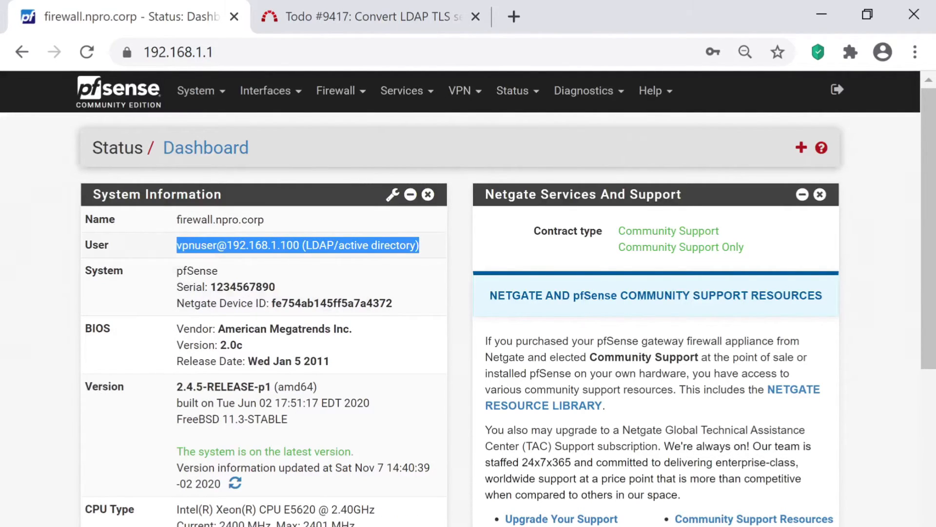
click(312, 175)
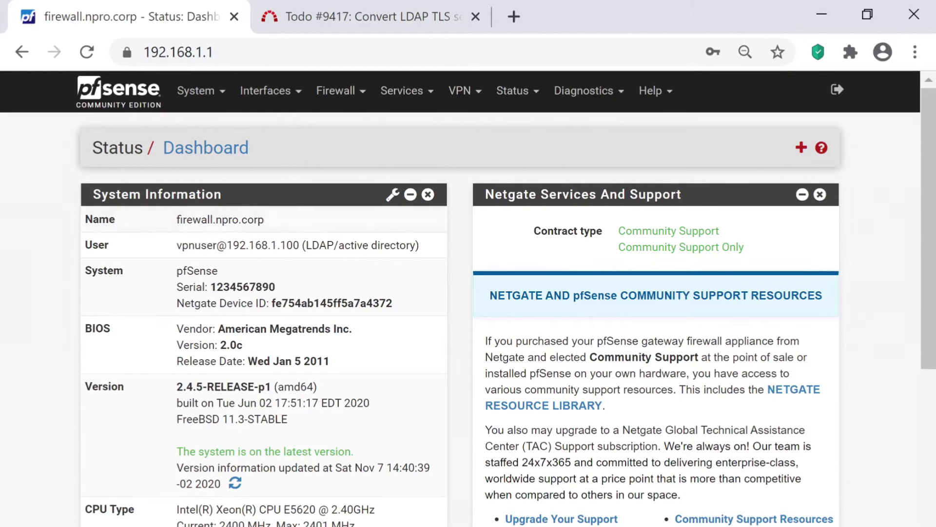
click(200, 91)
click(251, 346)
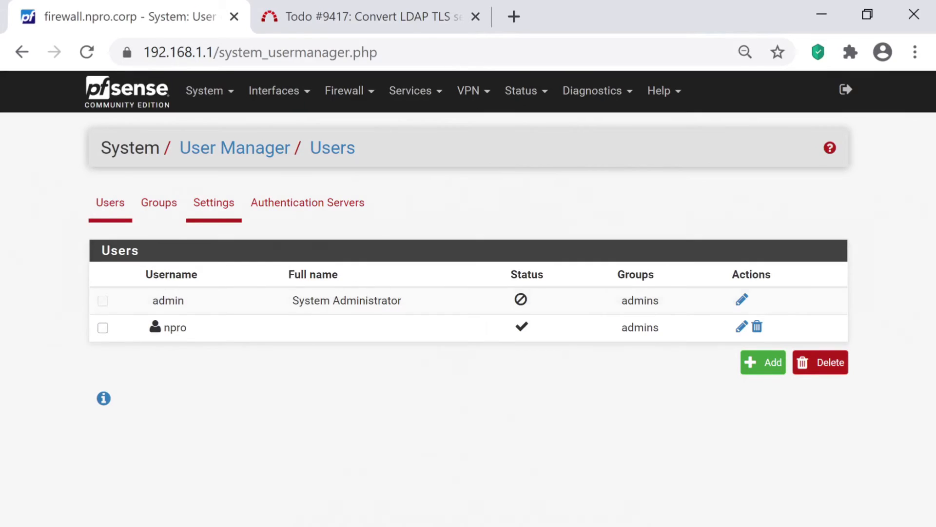
- Delete the WebCfg - All pages privilege from the vpnusers group and save it
click(213, 202)
click(289, 285)
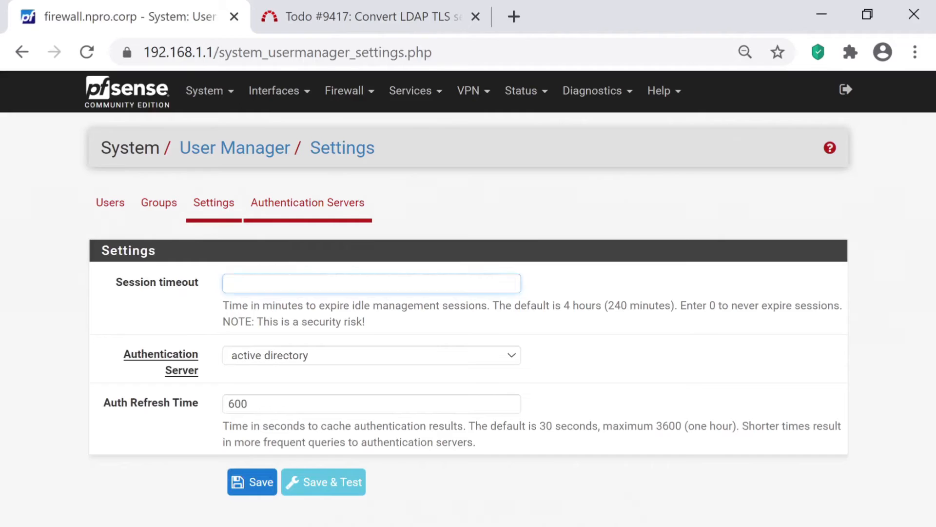
click(307, 203)
click(159, 203)
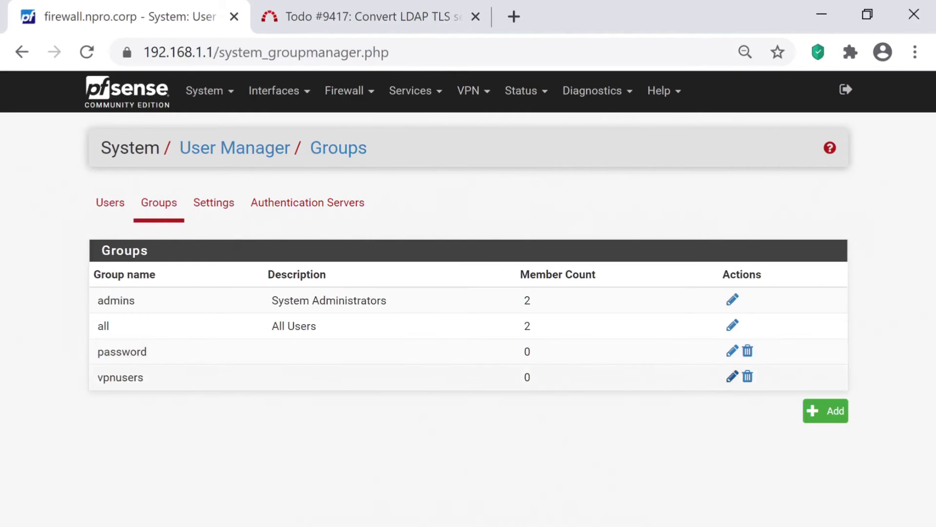
click(733, 377)
scroll(460, 298, down, 2)
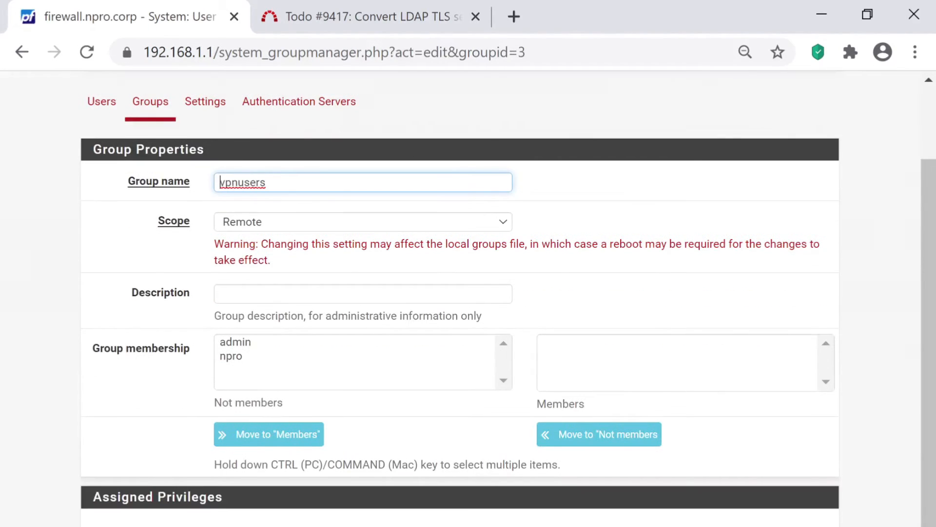
click(790, 525)
click(550, 165)
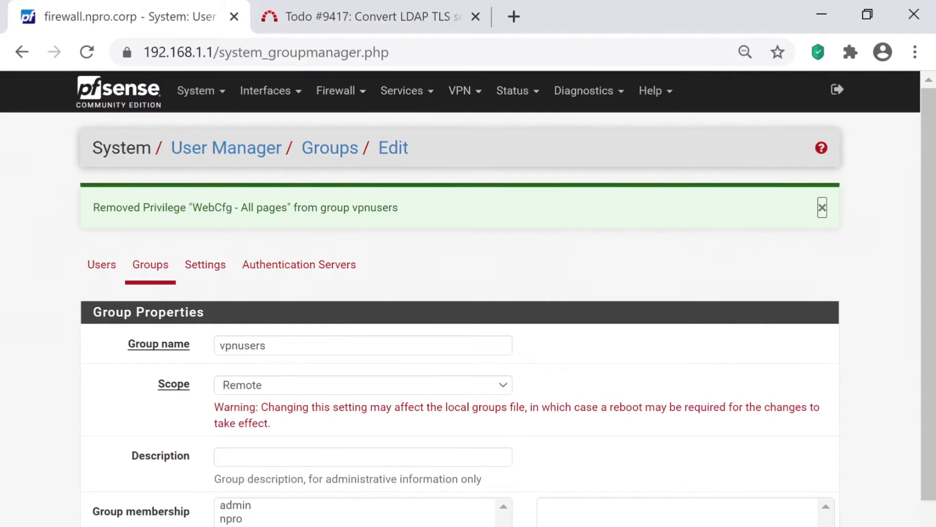
scroll(460, 298, down, 3)
click(235, 526)
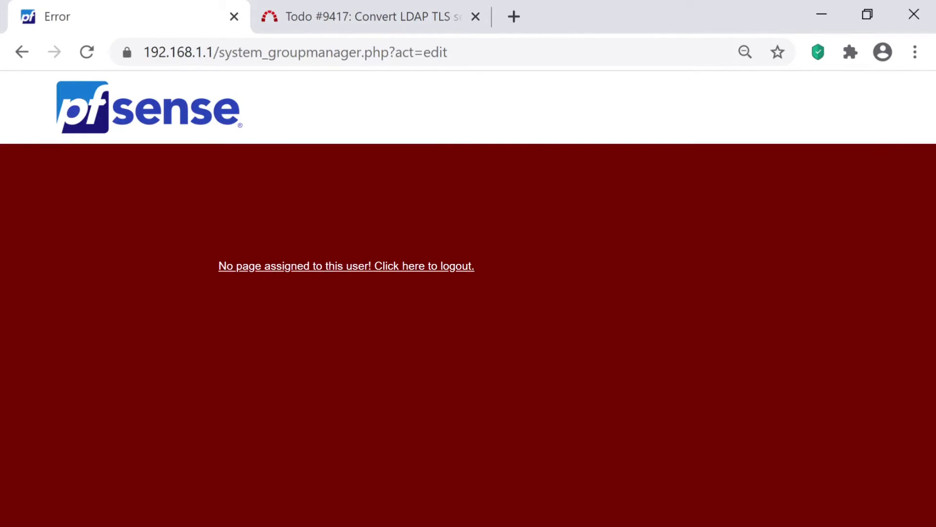
- Log out from the access error page and sign in with the local administrator account
click(404, 266)
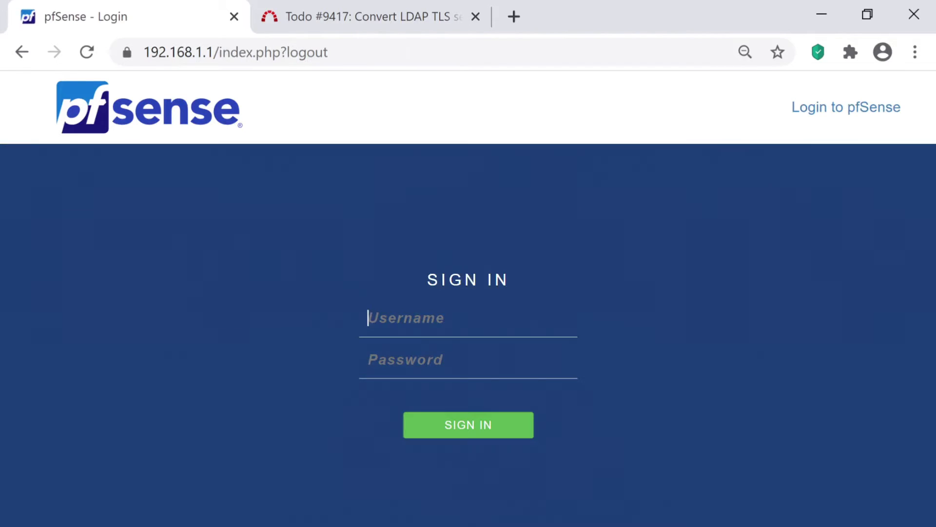
text(npro)
key(Tab)
text(********)
key(Return)
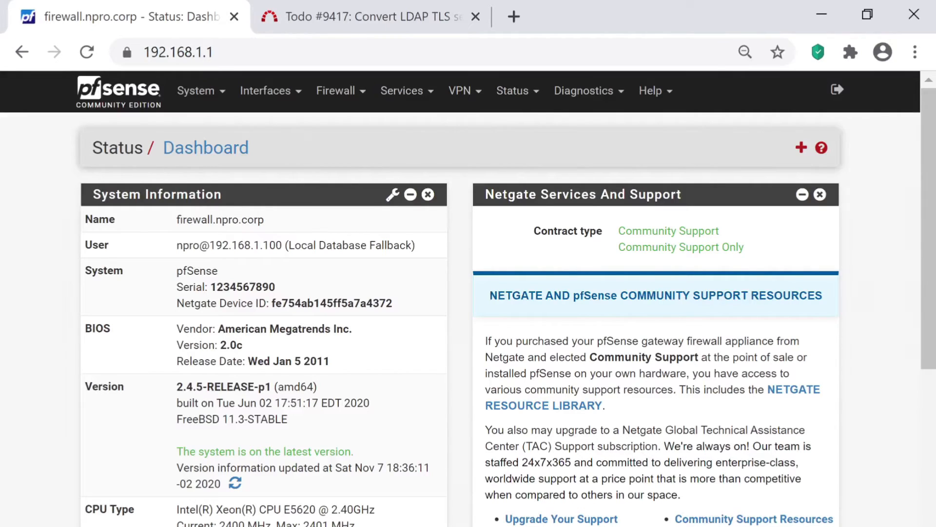
- Delete the active directory server from User Manager > Authentication Servers
click(201, 90)
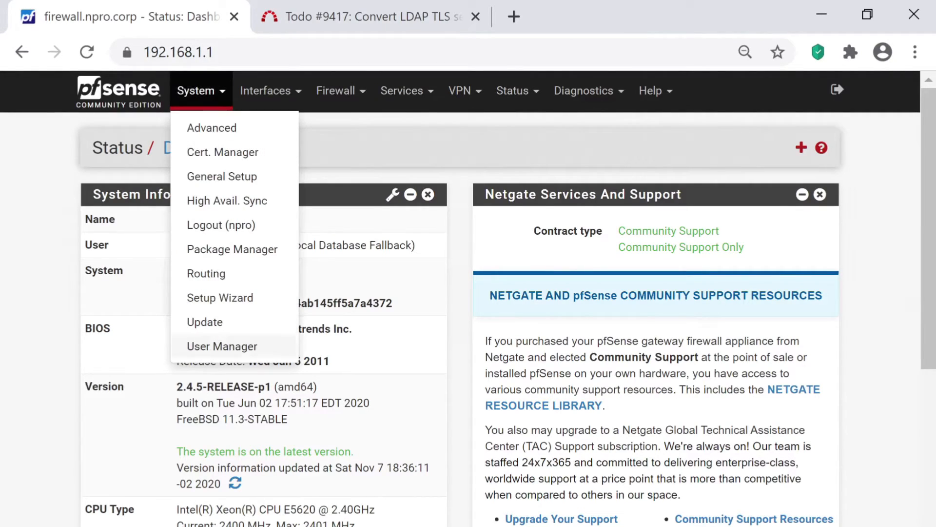
click(205, 346)
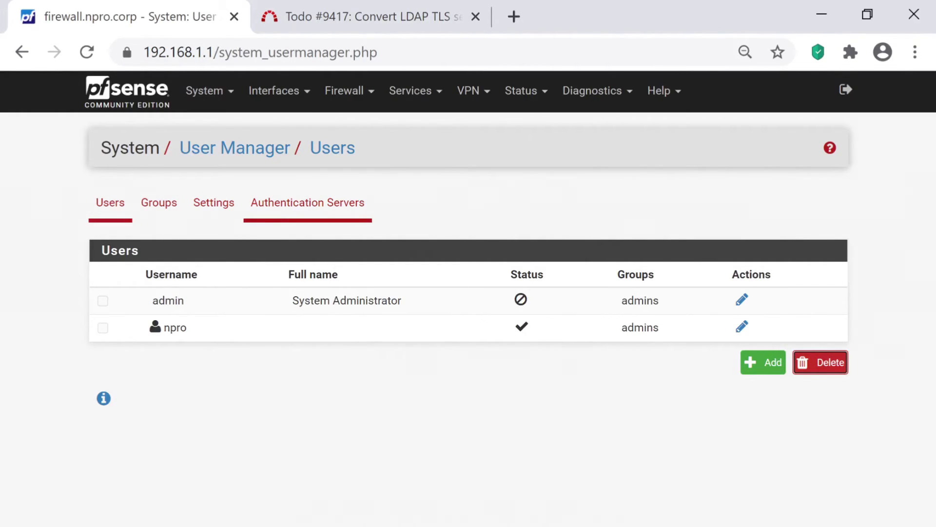
click(307, 203)
click(708, 300)
key(Return)
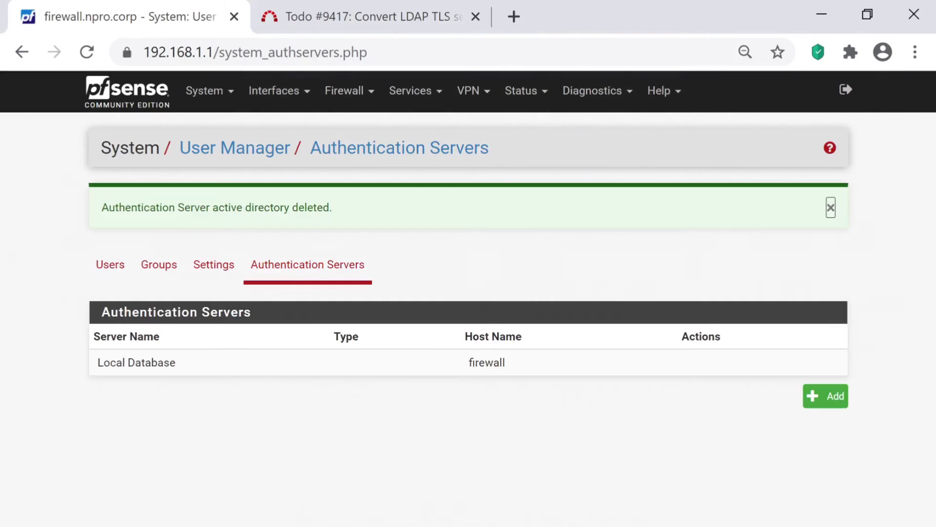
- Delete the vpnusers group and return to the Authentication Servers list
click(159, 264)
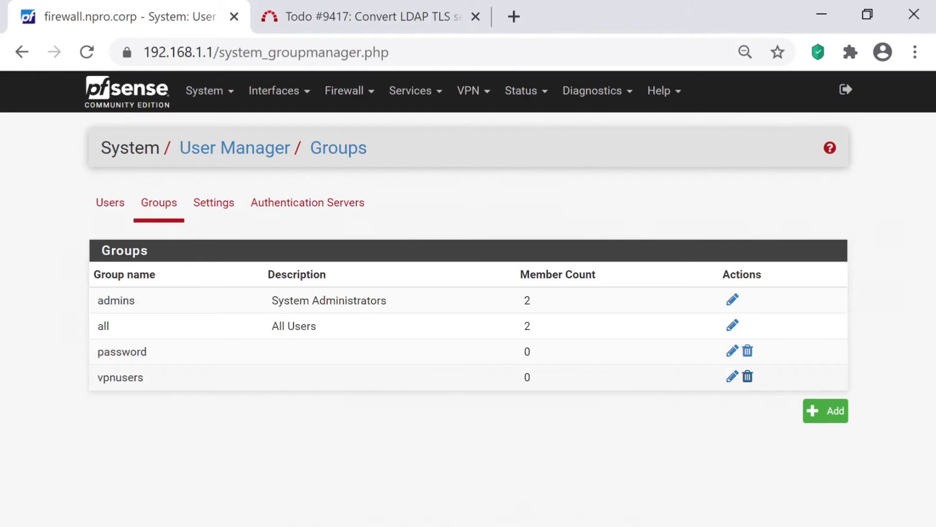
click(748, 376)
key(Return)
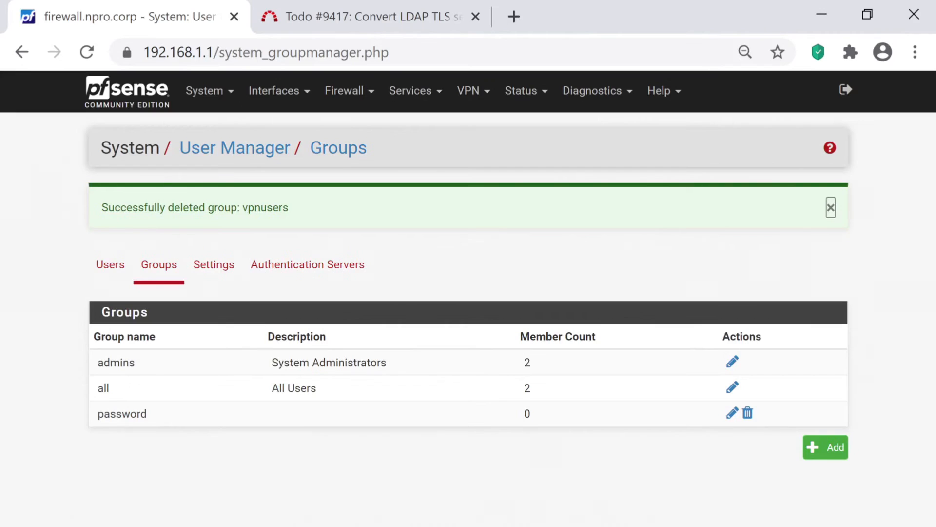
click(308, 265)
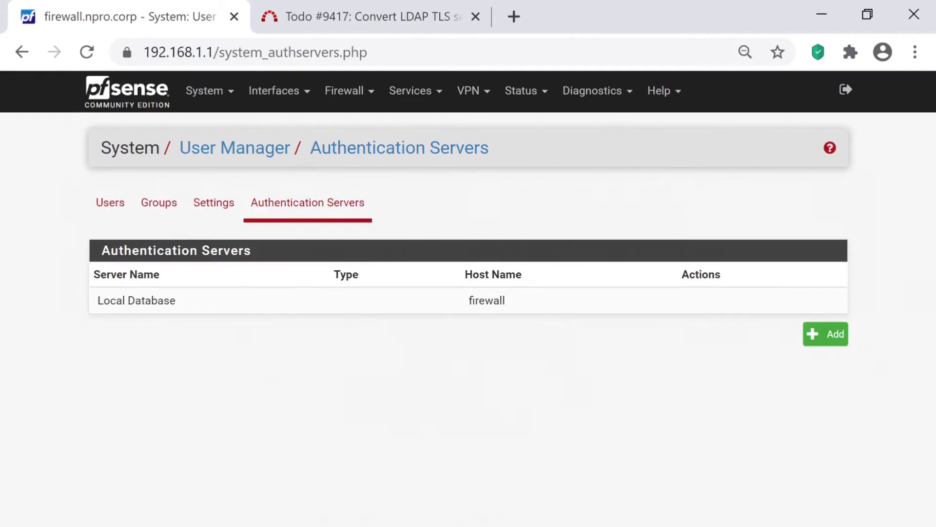
- Add a new authentication server named active directory with type RADIUS, then switch to the NPS desktop
click(826, 334)
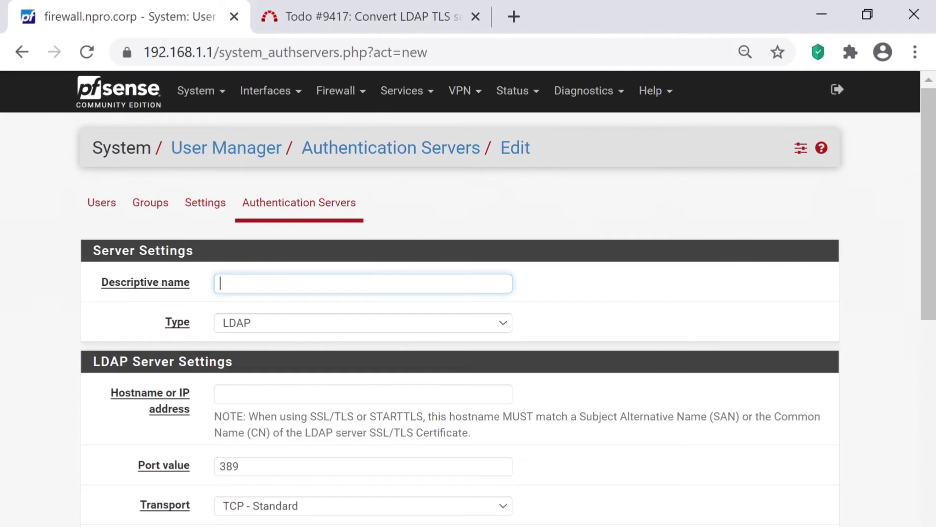
click(261, 274)
key(Down)
key(Return)
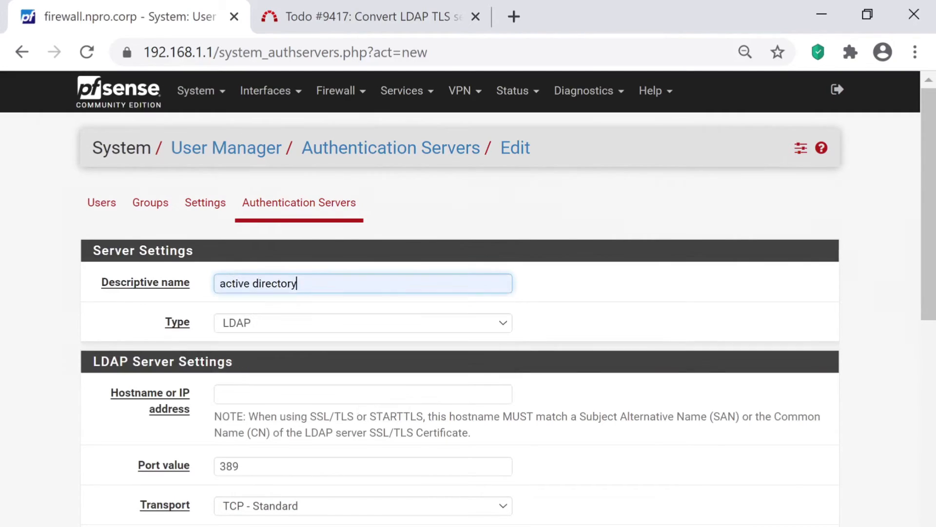
click(317, 323)
click(317, 353)
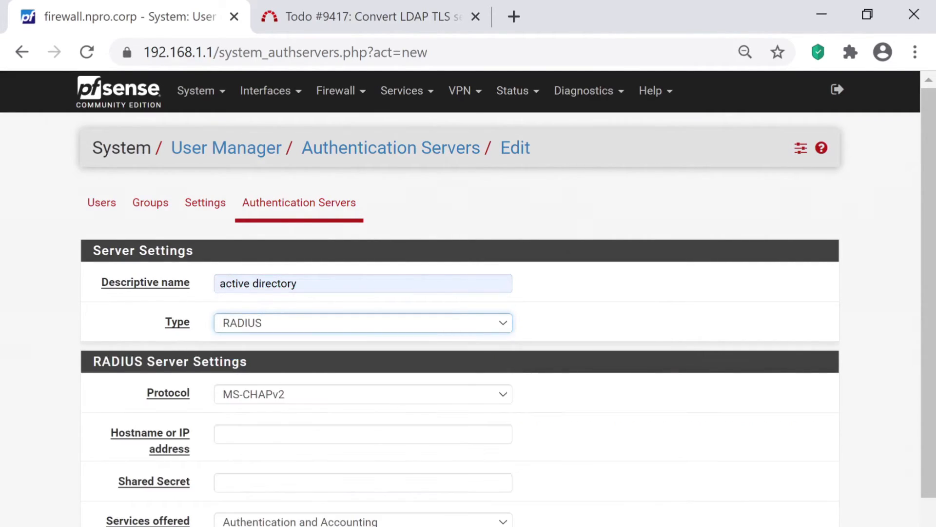
scroll(468, 299, down, 2)
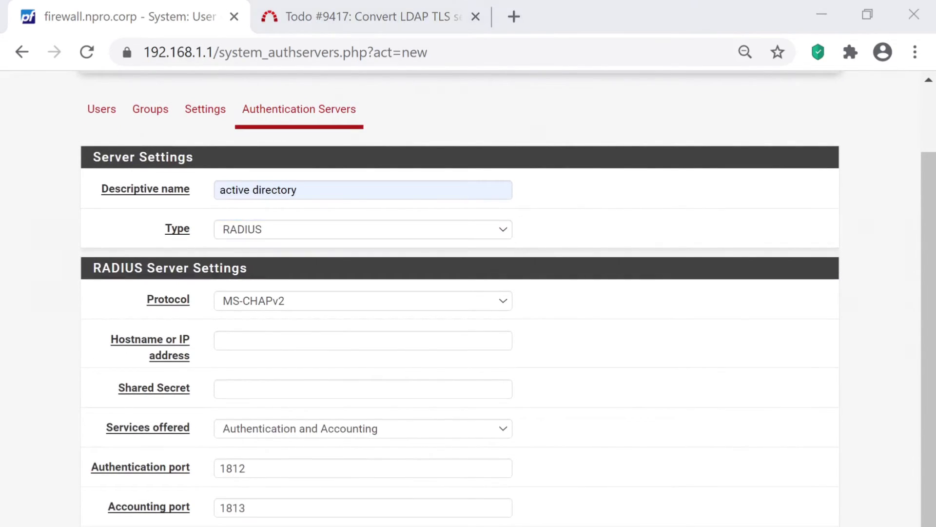
key(alt+Tab)
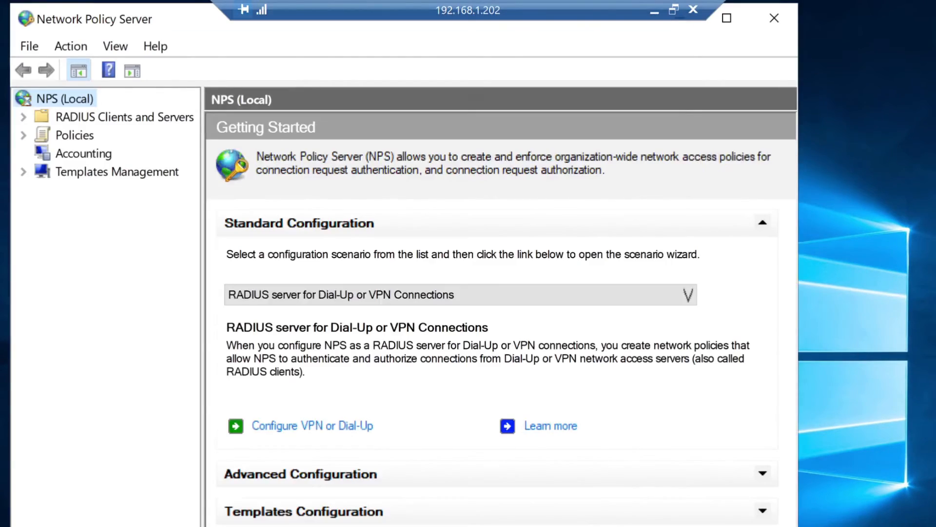
- Maximize NPS and create a new client under RADIUS Clients and Servers > RADIUS Clients
click(727, 18)
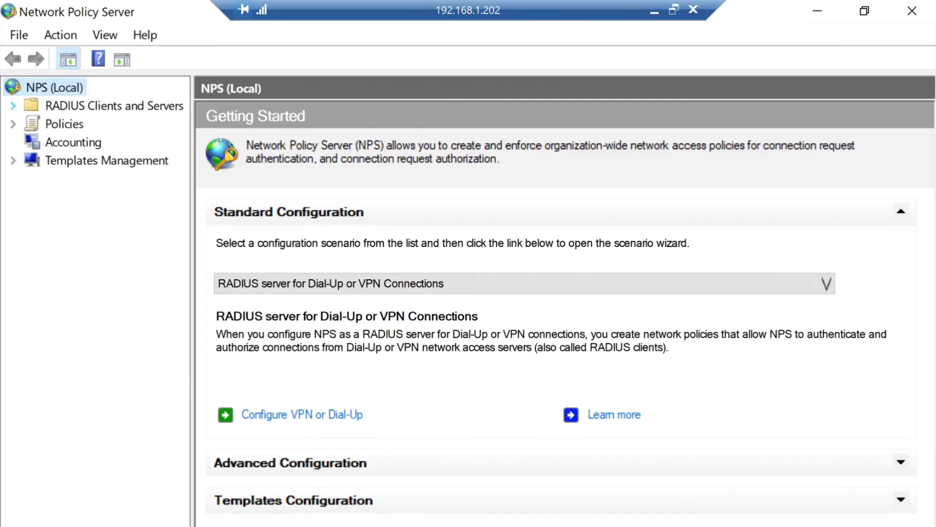
click(13, 105)
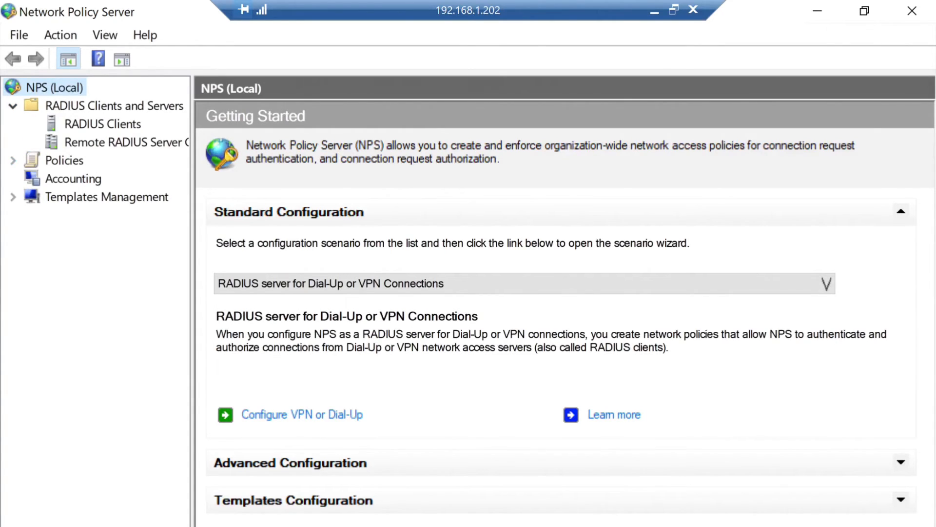
click(103, 124)
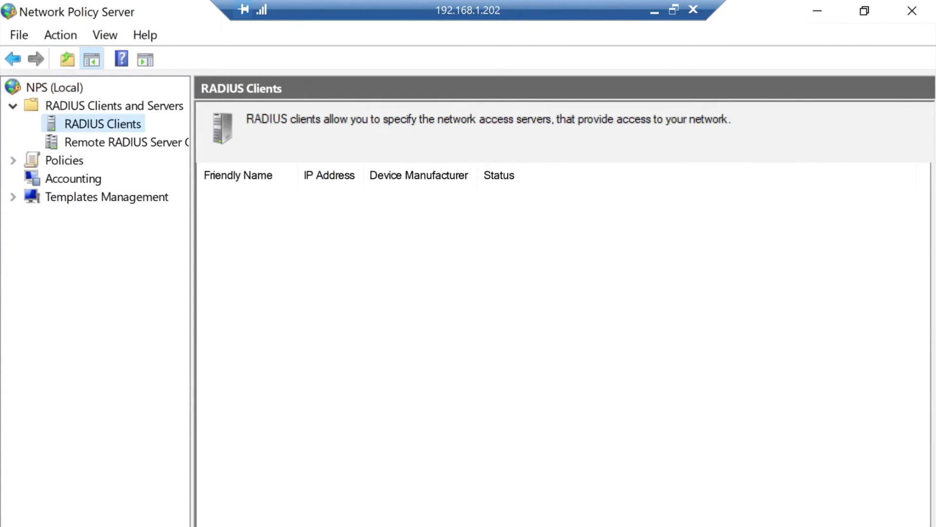
right_click(81, 123)
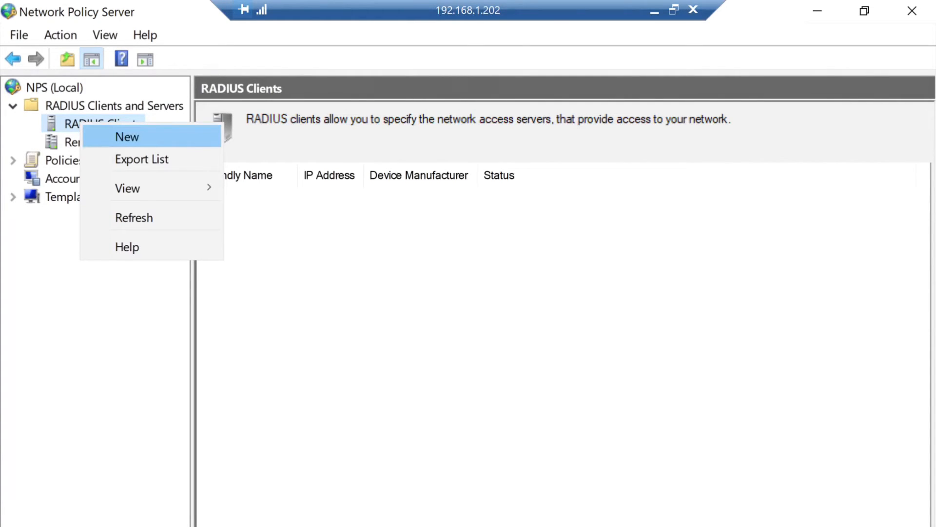
click(127, 136)
- Enter friendly name pfSense, address 192.168.1.1, generate and copy the shared secret, and save
click(321, 232)
text(opf)
key(BackSpace)
key(BackSpace)
key(BackSpace)
text(pfSense)
key(Tab)
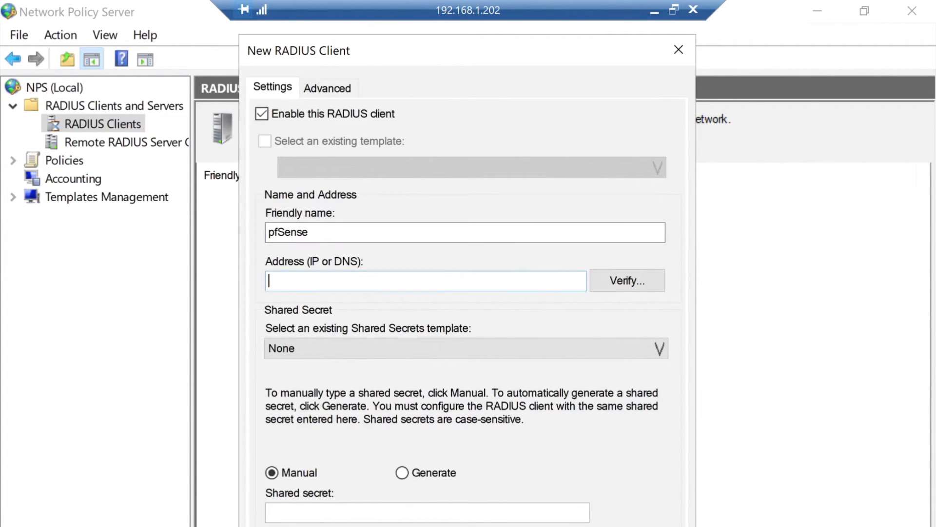
text(192.168.1.1)
click(402, 473)
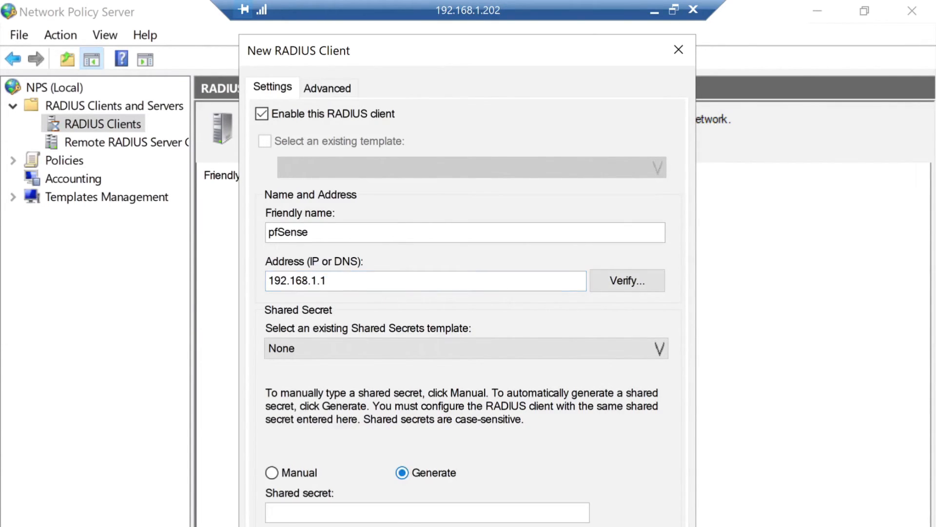
click(312, 526)
click(396, 512)
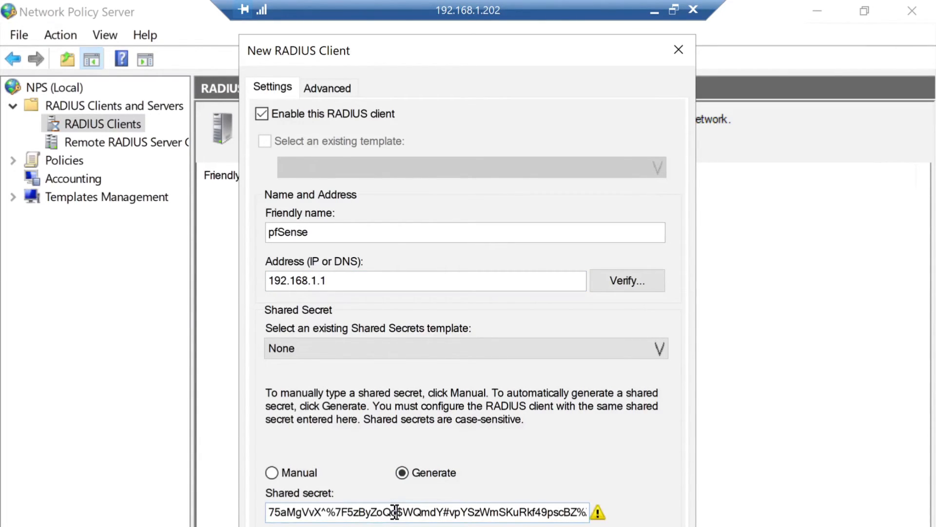
key(ctrl+a)
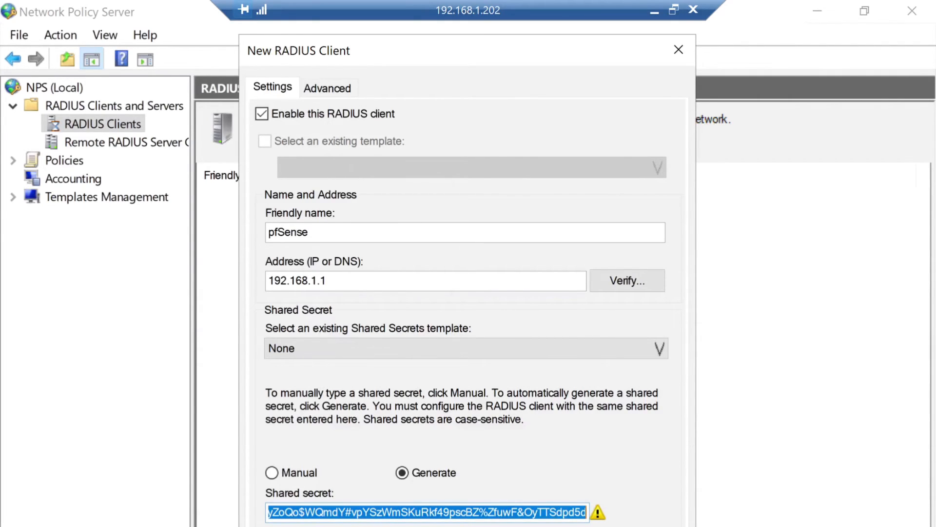
key(Return)
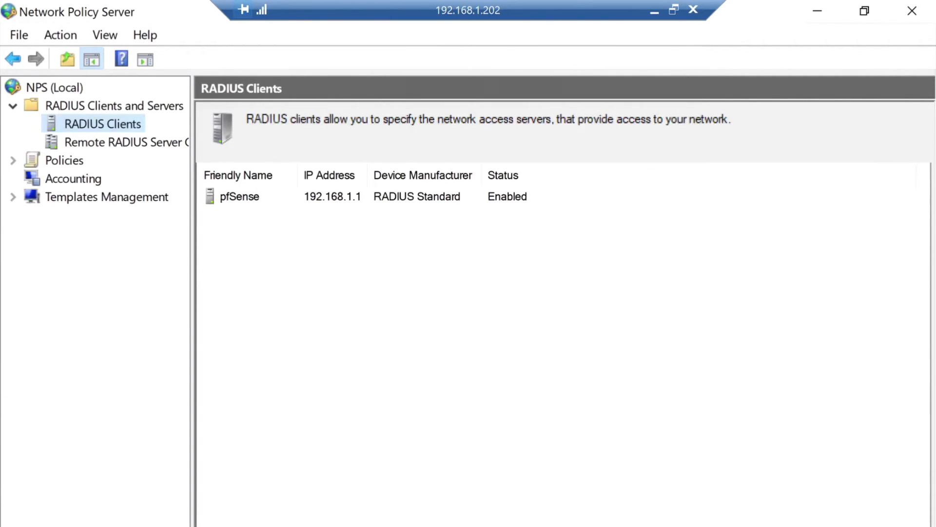
- Under Policies > Network Policies, start a new policy named acessopfSense
click(13, 160)
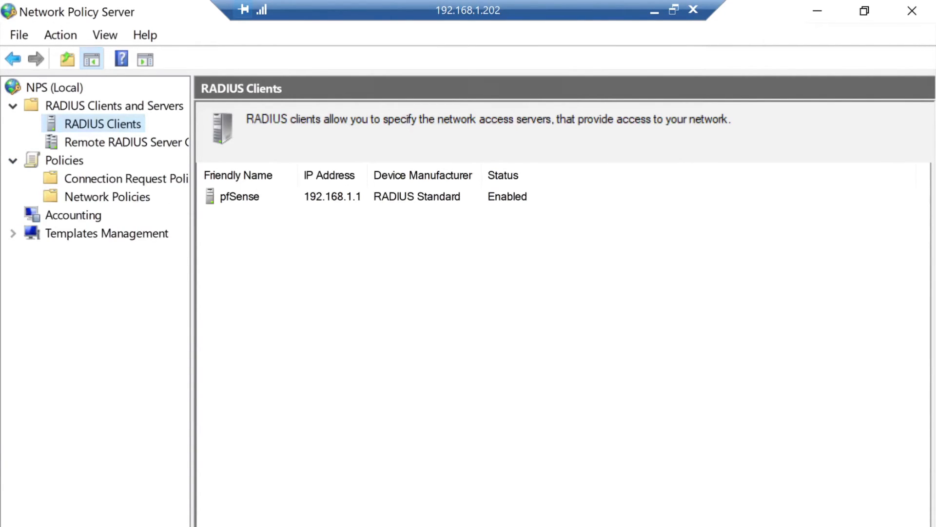
click(107, 197)
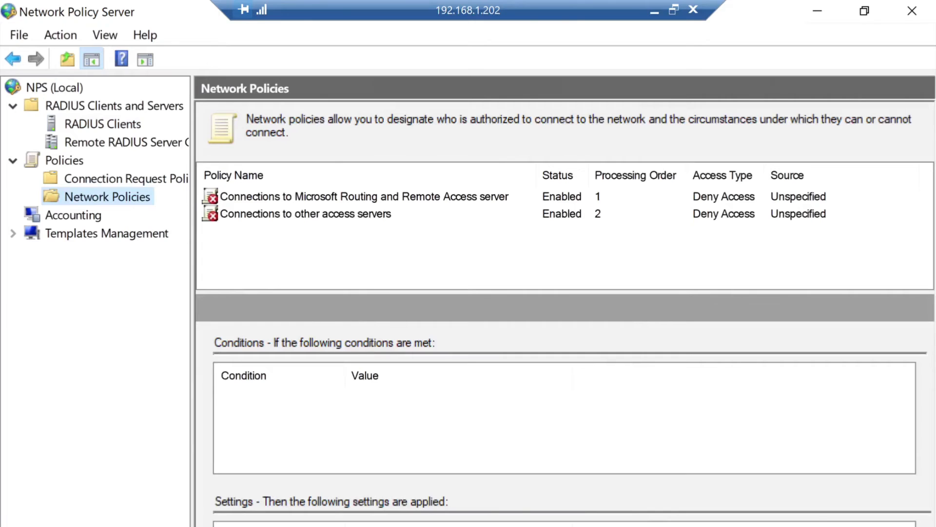
right_click(107, 197)
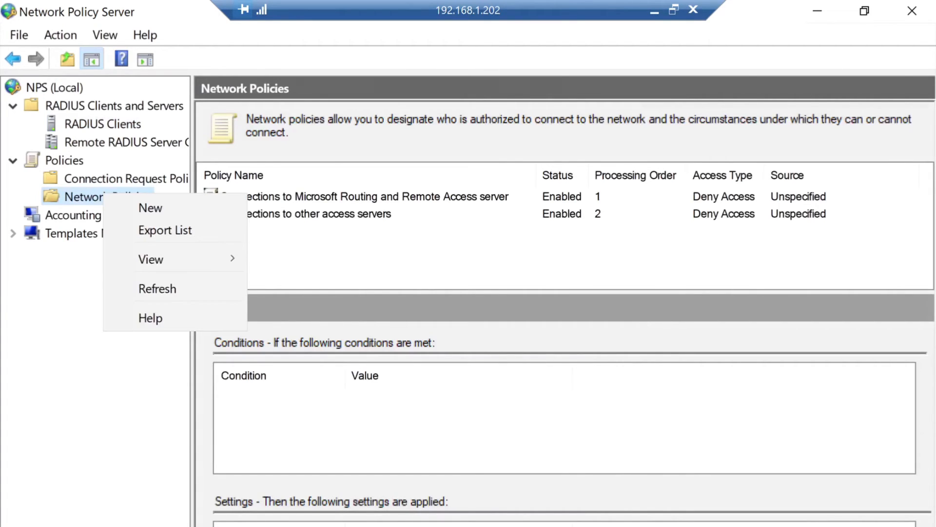
click(150, 208)
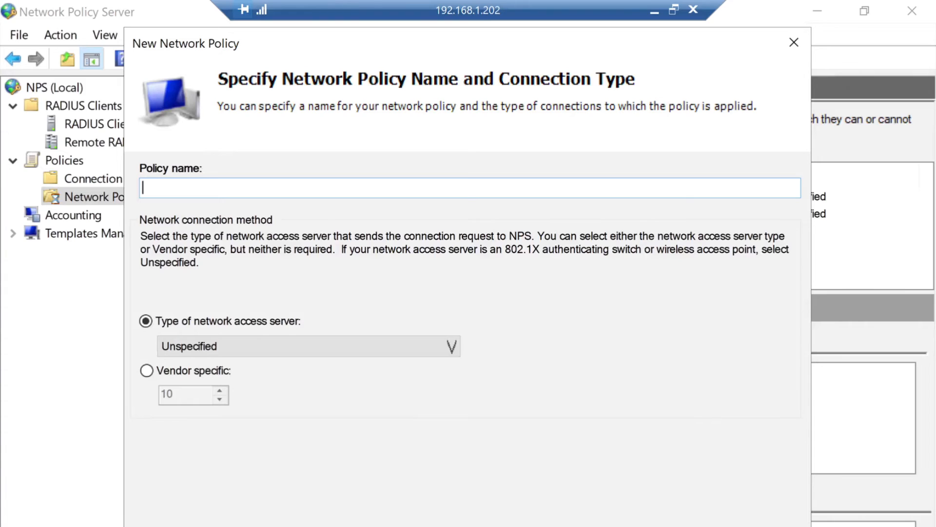
text(acessopfSense)
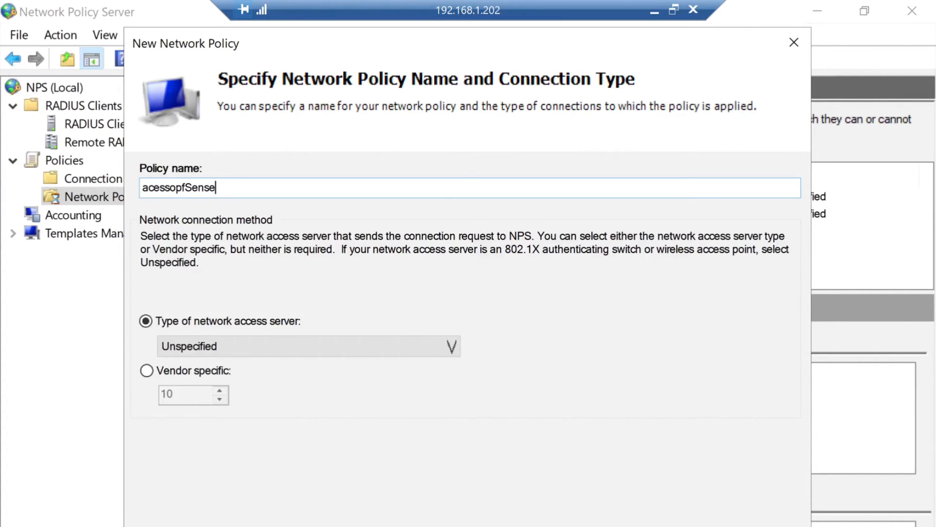
- Add a User Groups condition requiring membership in NPRO\vpnusers, then advance to access permission
key(Return)
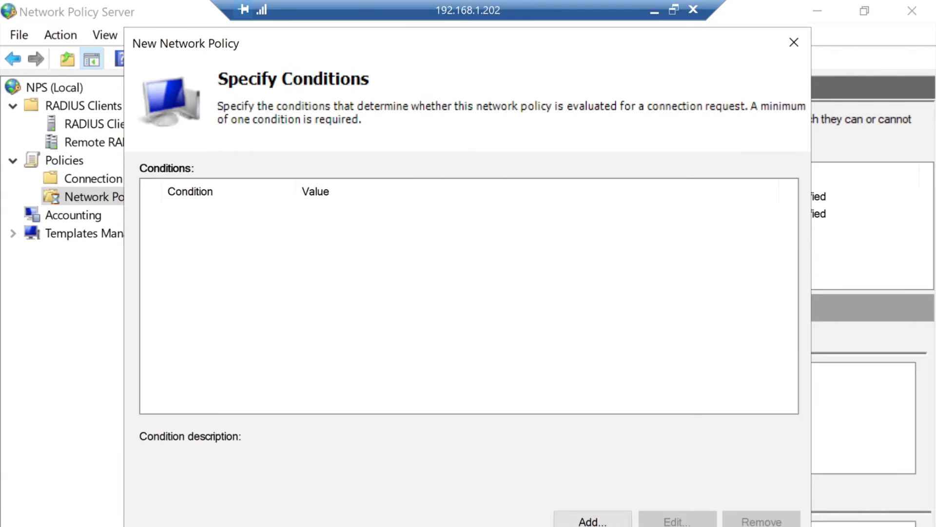
click(593, 521)
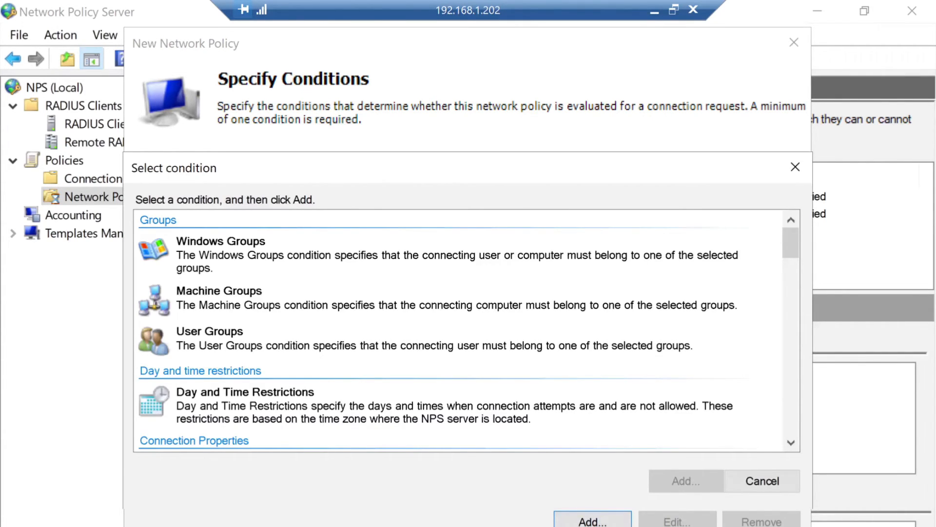
double_click(293, 341)
click(419, 423)
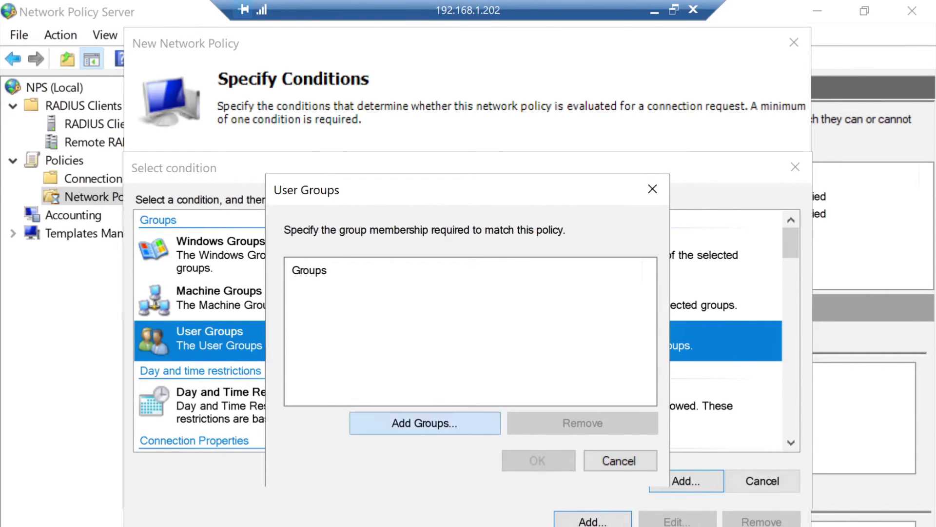
text(vp)
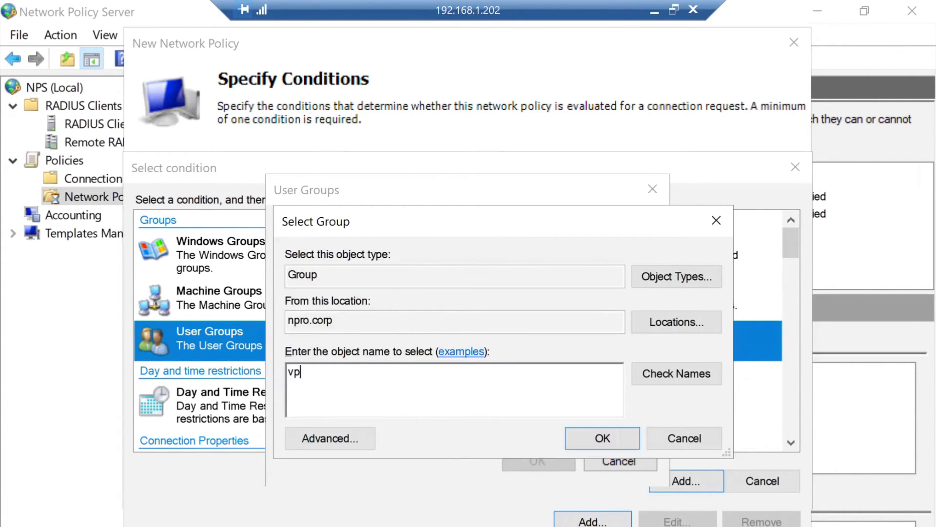
text(nusers)
key(Return)
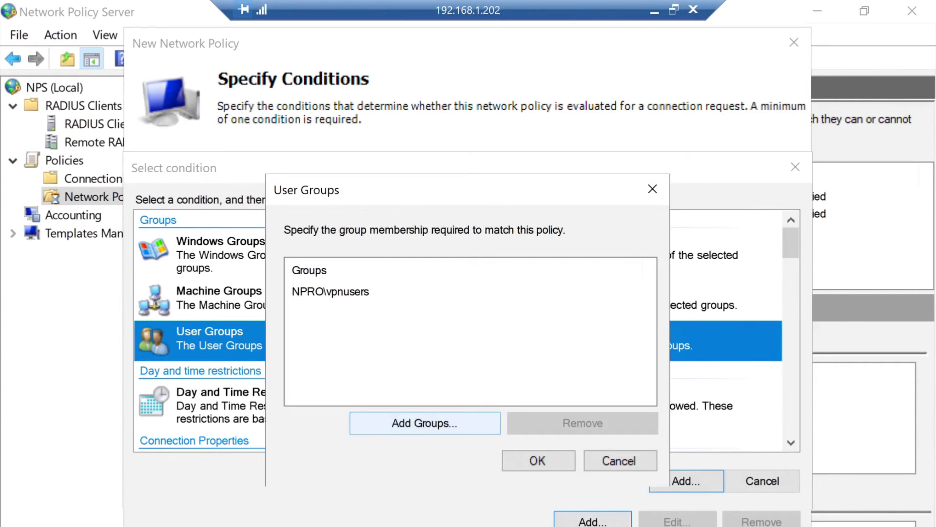
click(538, 461)
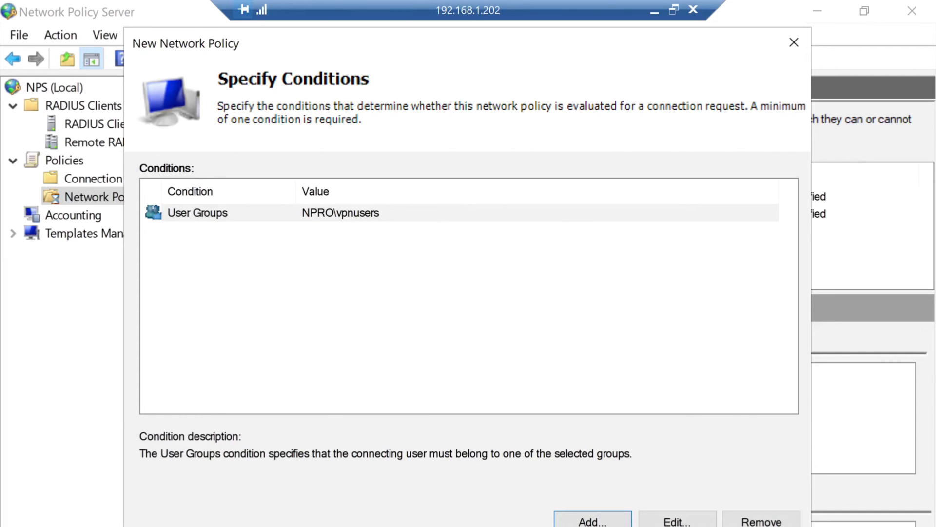
key(alt+n)
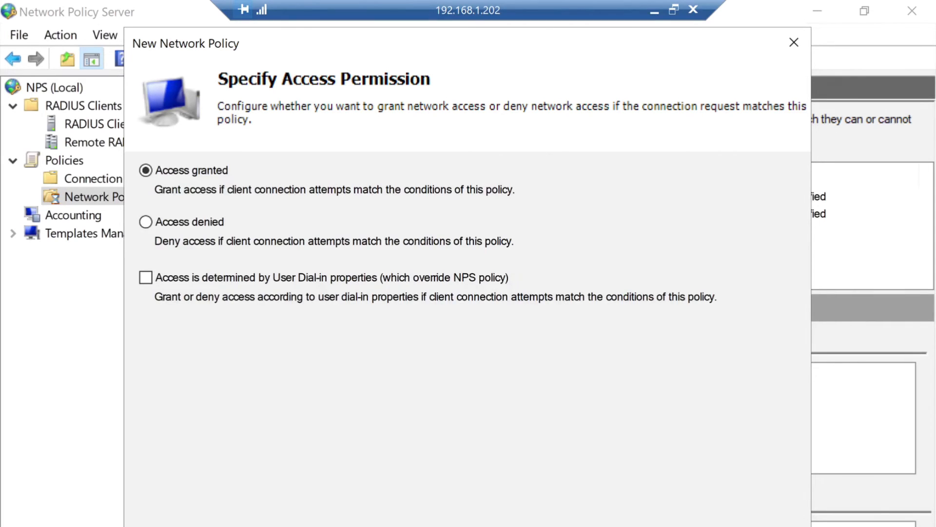
- Keep Access granted, add Microsoft: Secured password (EAP-MSCHAP v2) as an EAP type, and skip Constraints
key(alt+n)
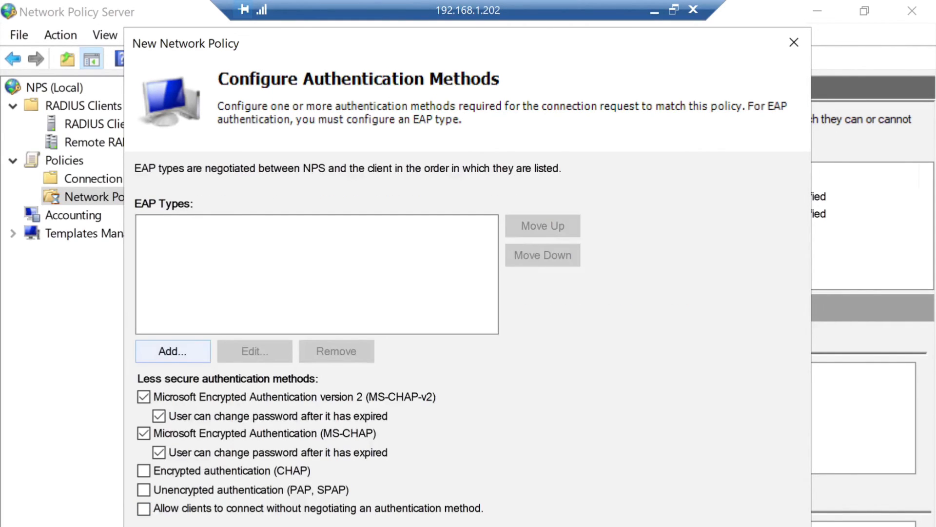
click(172, 352)
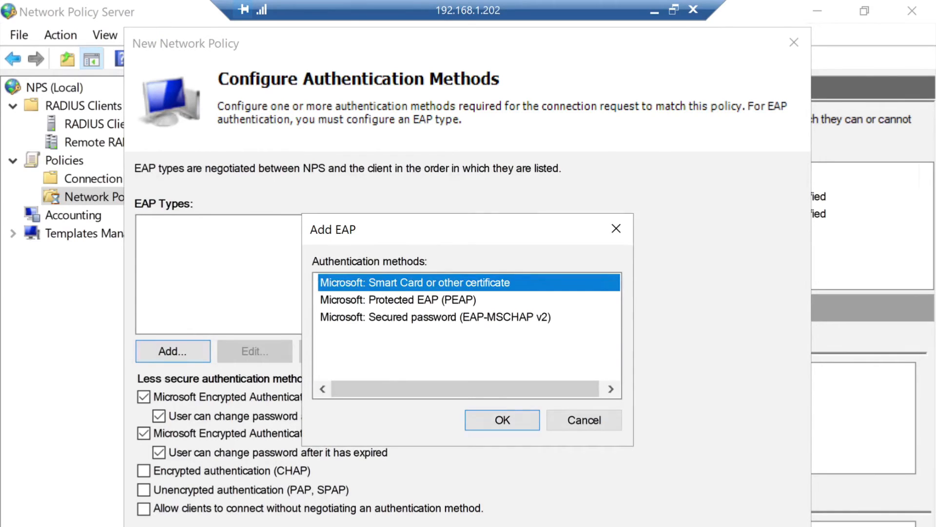
click(435, 317)
key(Return)
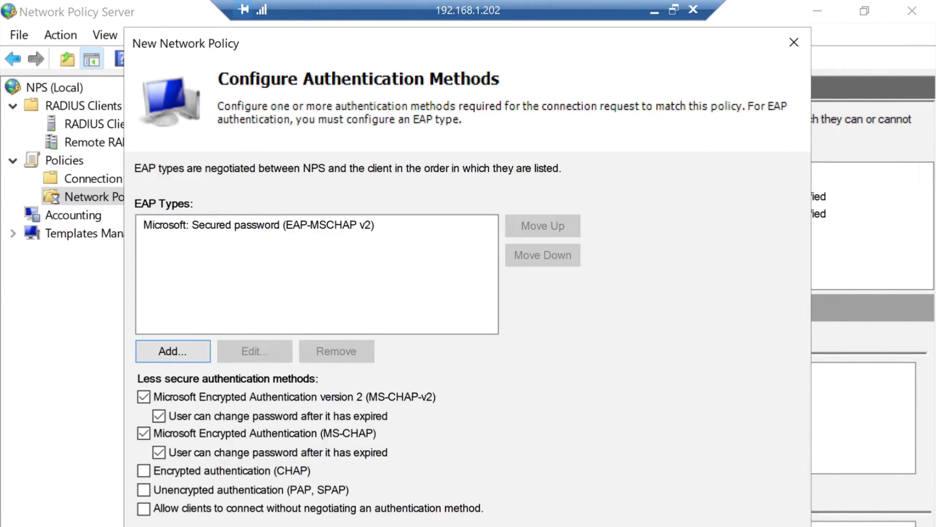
key(alt+n)
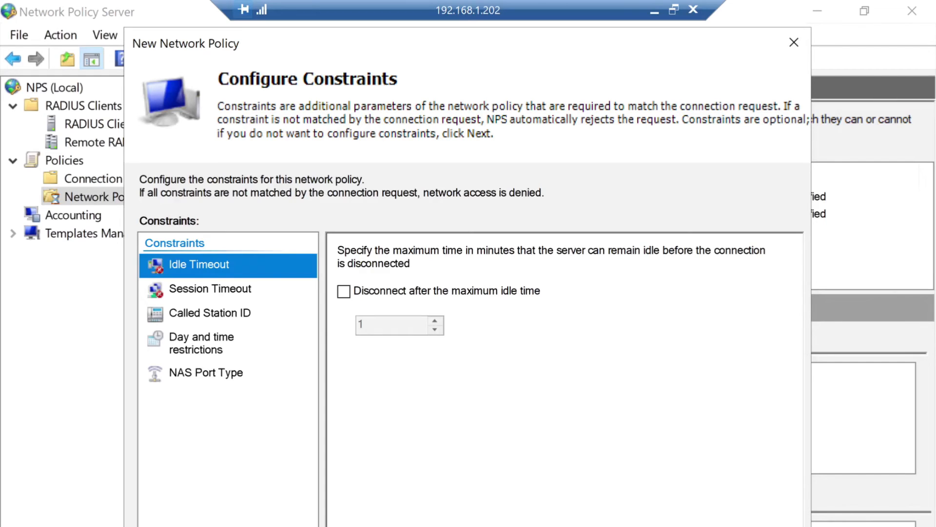
key(alt+n)
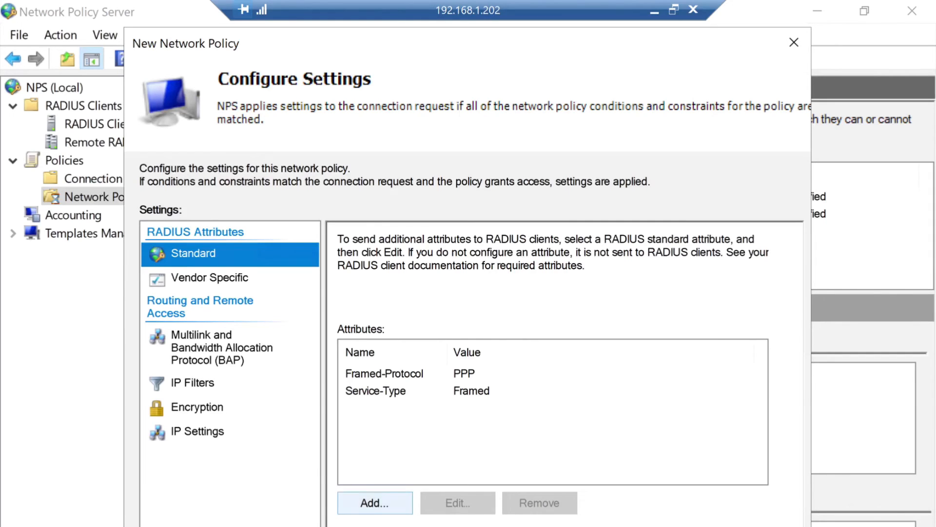
- Add a standard Class attribute with value vpnusers and finish creating the acessopfSense policy
click(375, 502)
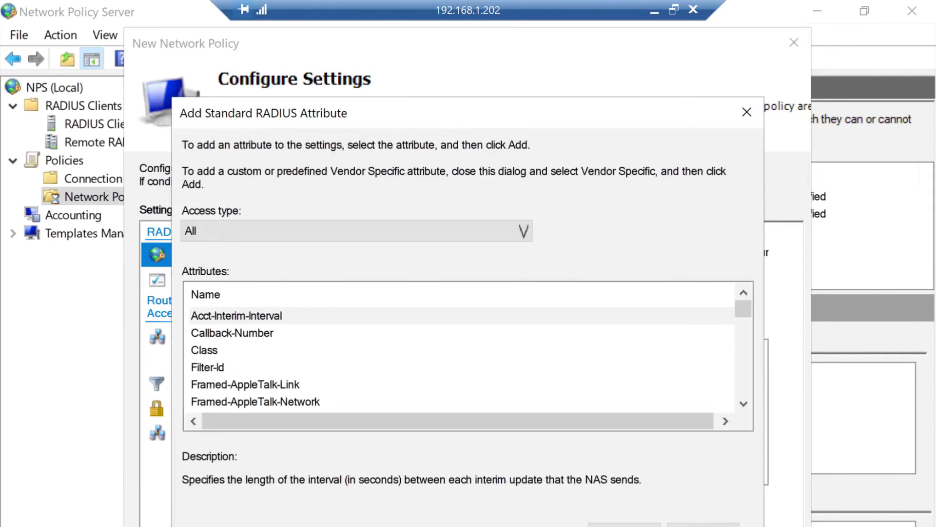
click(204, 350)
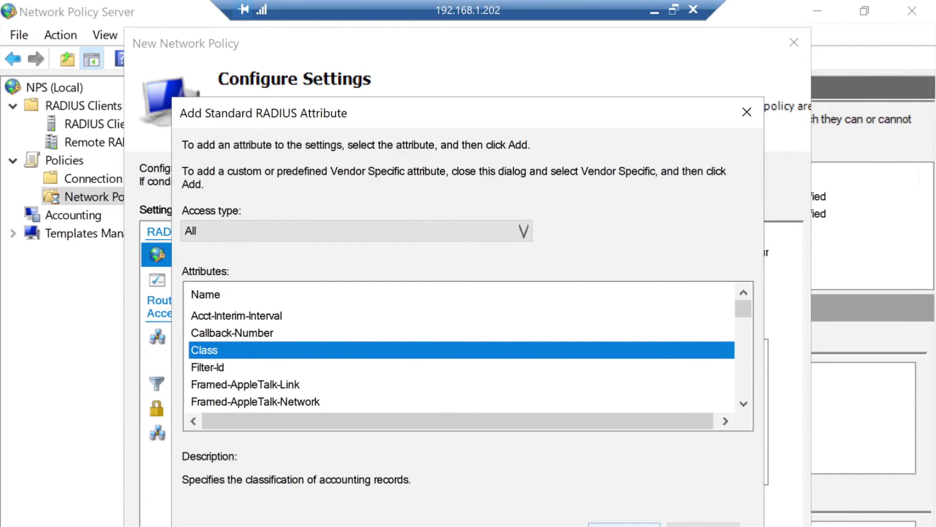
click(624, 525)
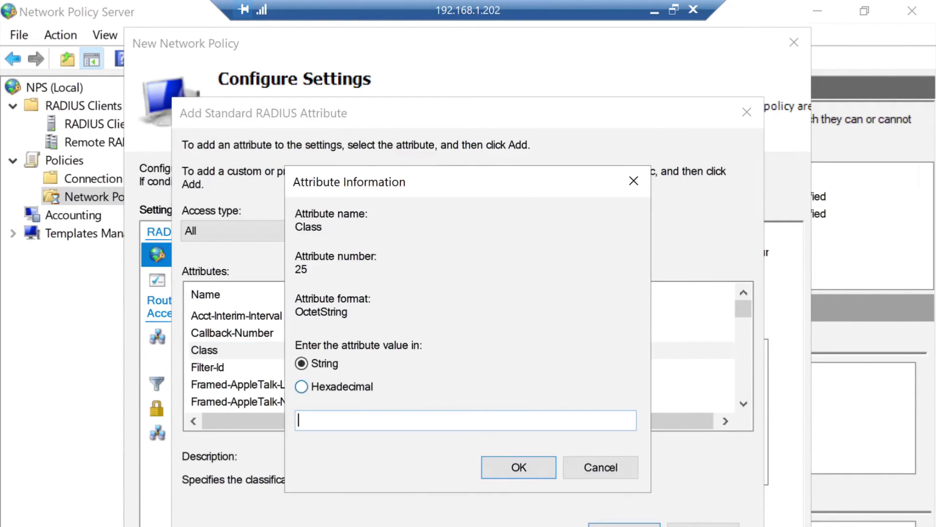
text(vpnusers)
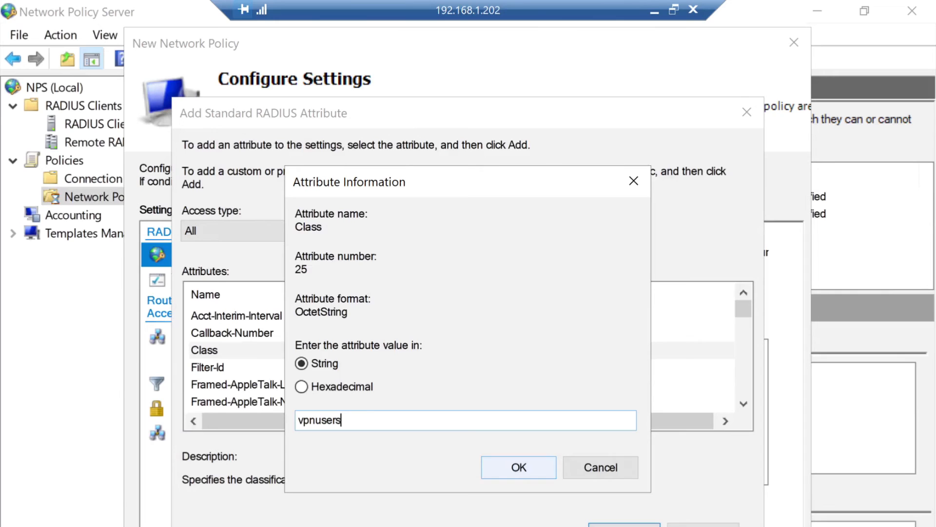
key(Return)
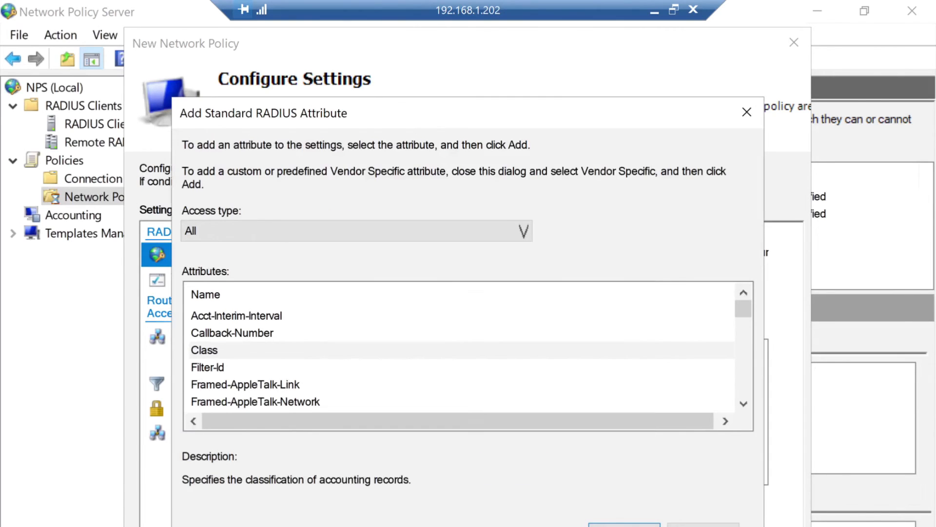
click(703, 525)
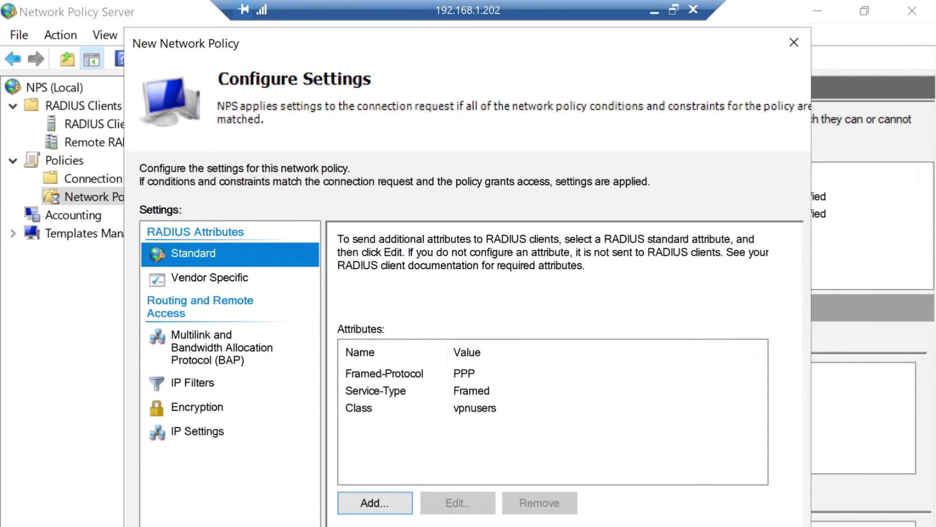
key(alt+n)
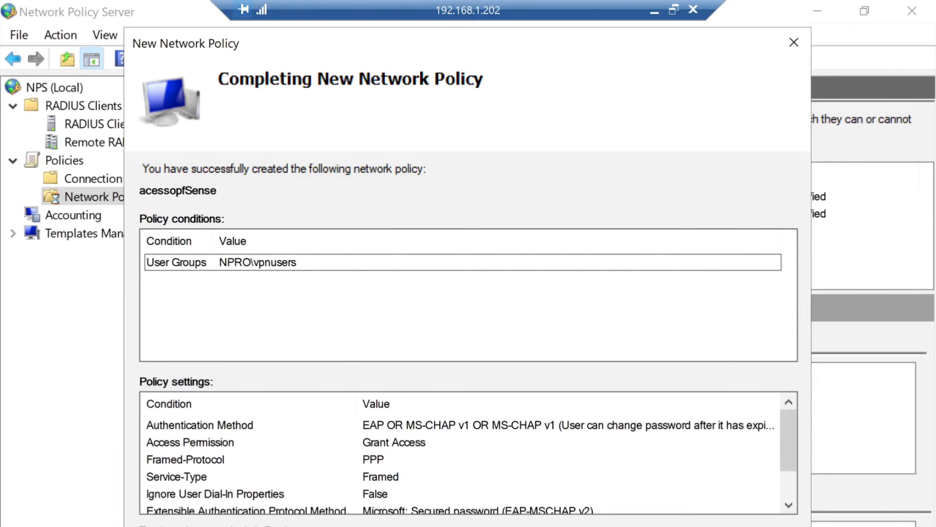
key(Return)
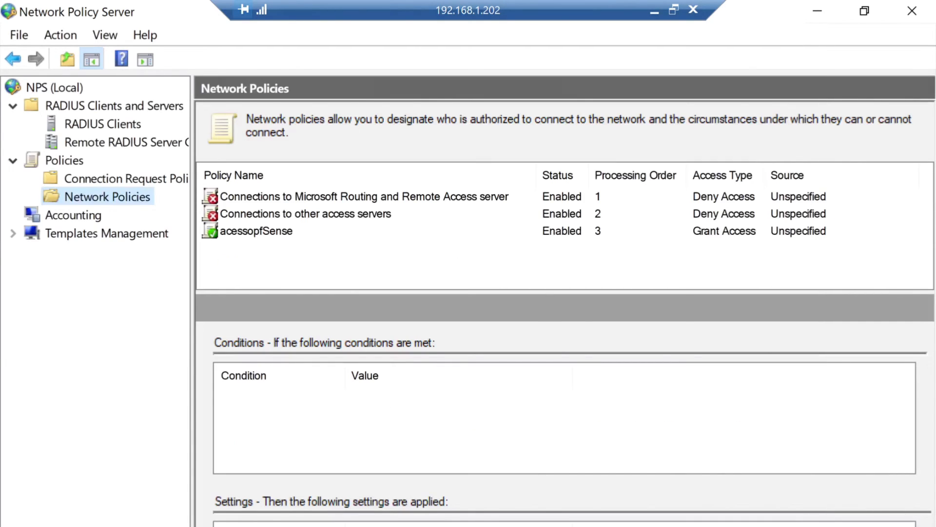
- Move acessopfSense up twice so its processing order becomes 1
click(257, 231)
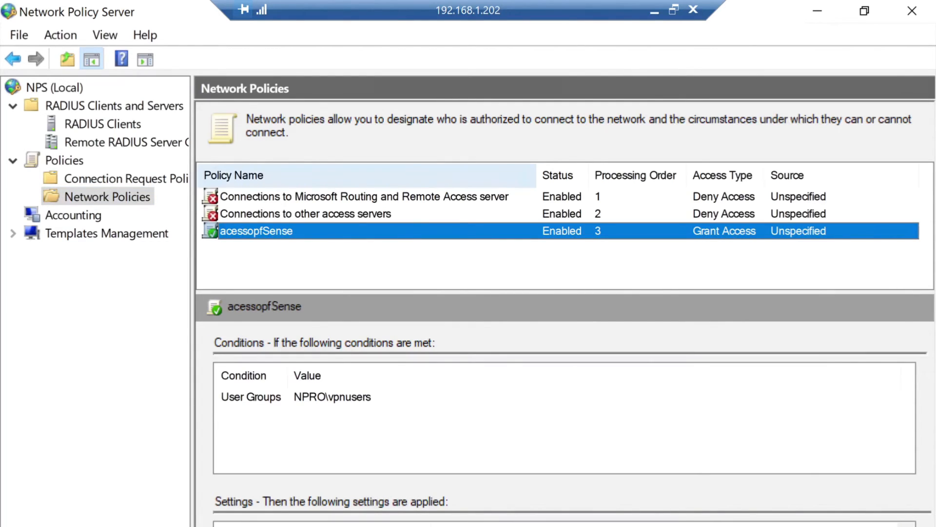
right_click(306, 231)
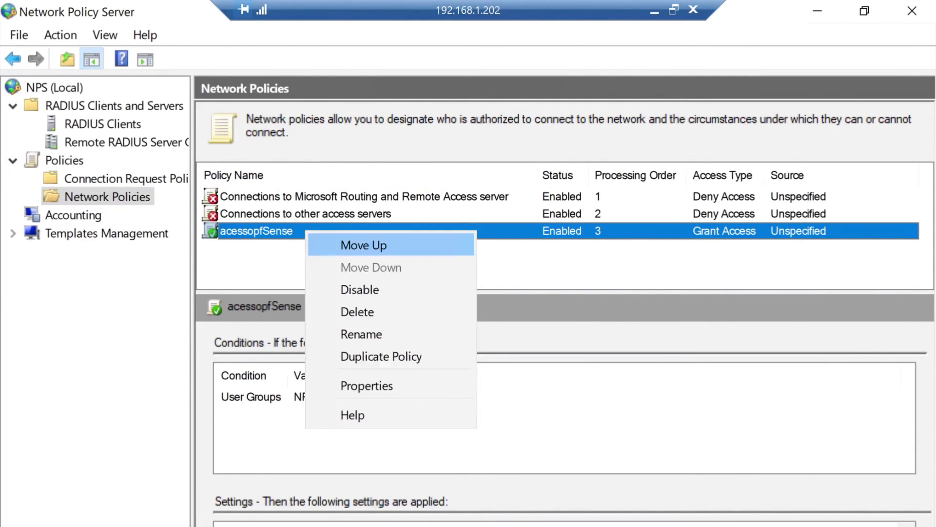
click(363, 245)
right_click(298, 215)
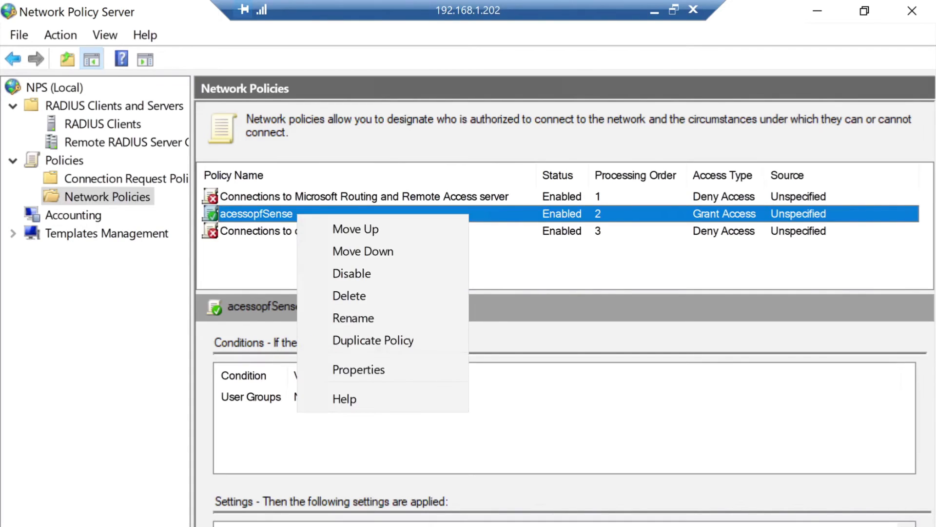
click(355, 228)
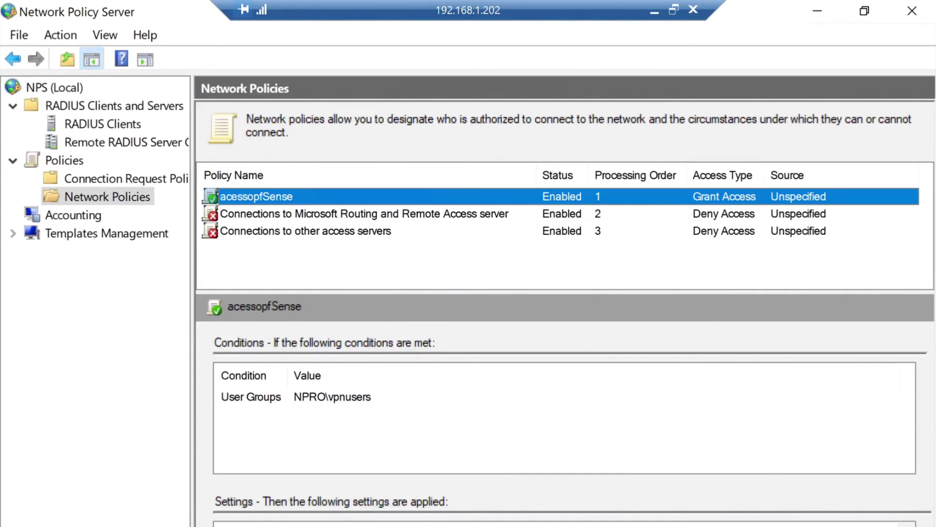
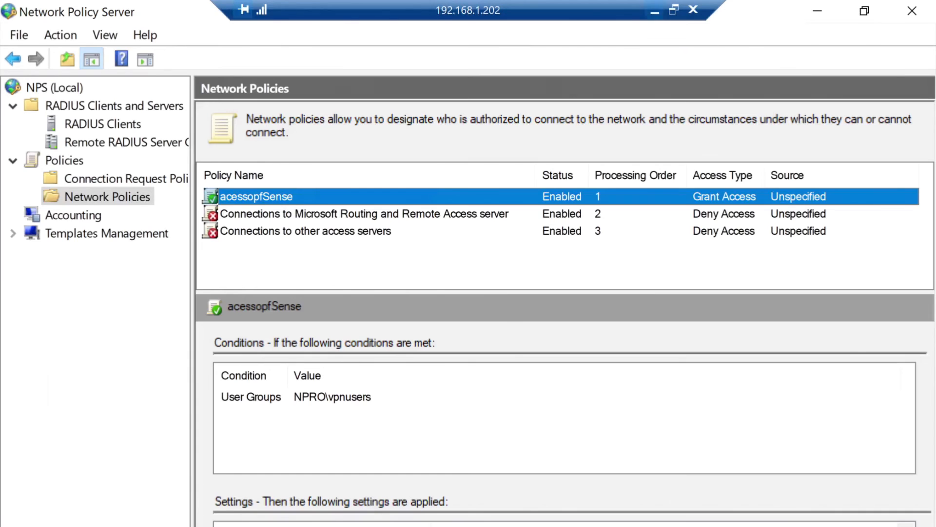
- Minimize the Remote Desktop session to return to the pfSense RADIUS server form in Chrome
click(655, 11)
- Save the RADIUS server with host 192.168.1.202, the pasted shared secret, and a 10-second timeout
click(269, 341)
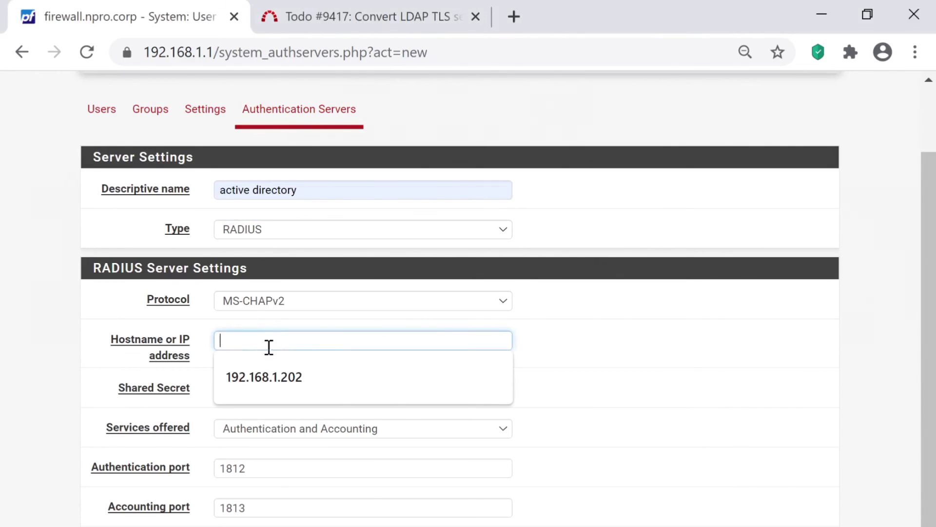
key(Down)
key(Return)
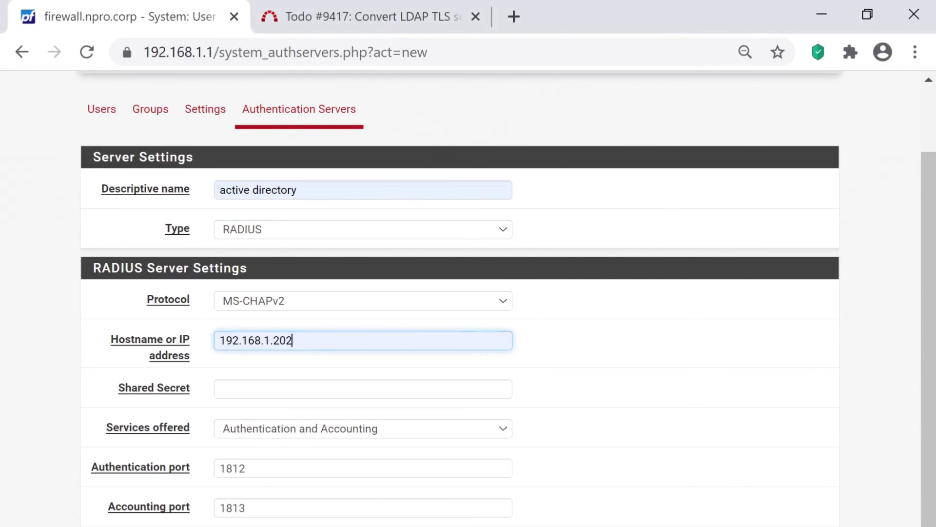
click(259, 393)
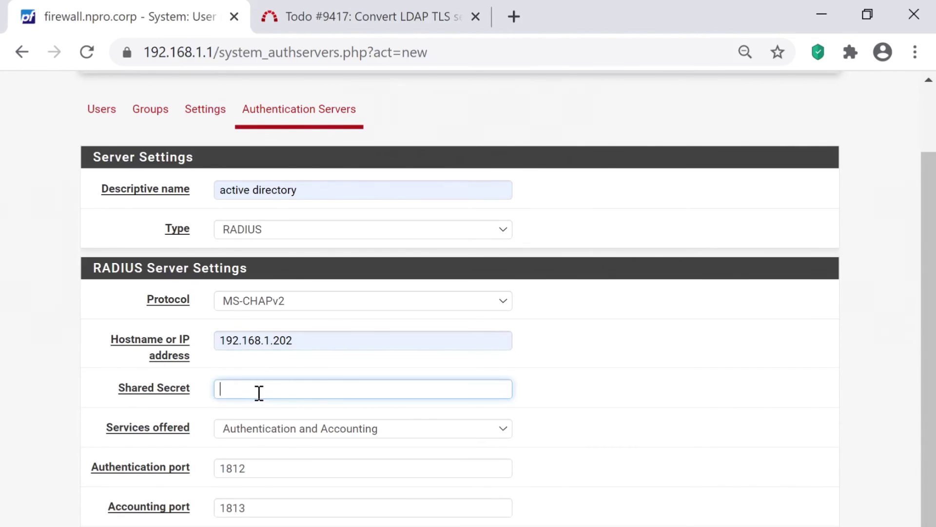
key(ctrl+v)
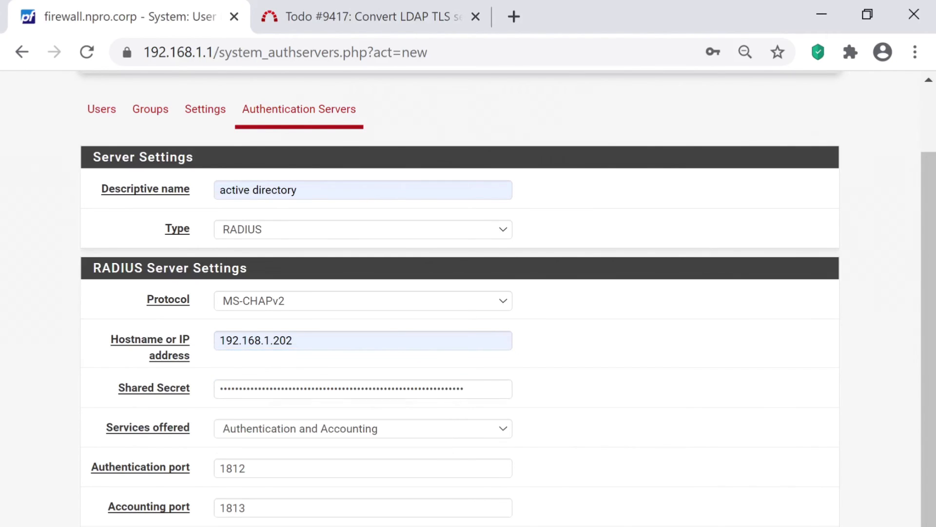
scroll(459, 293, down, 2)
click(372, 449)
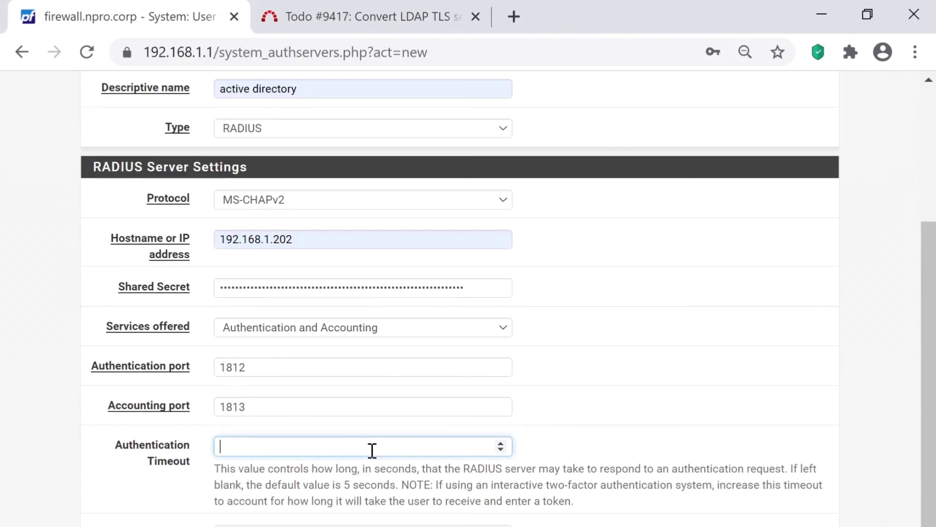
text(10)
key(Tab)
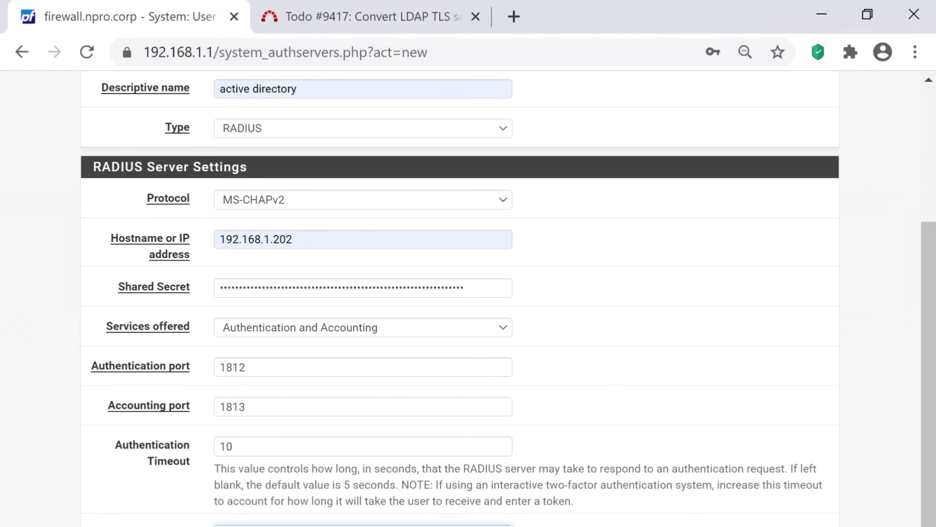
key(Return)
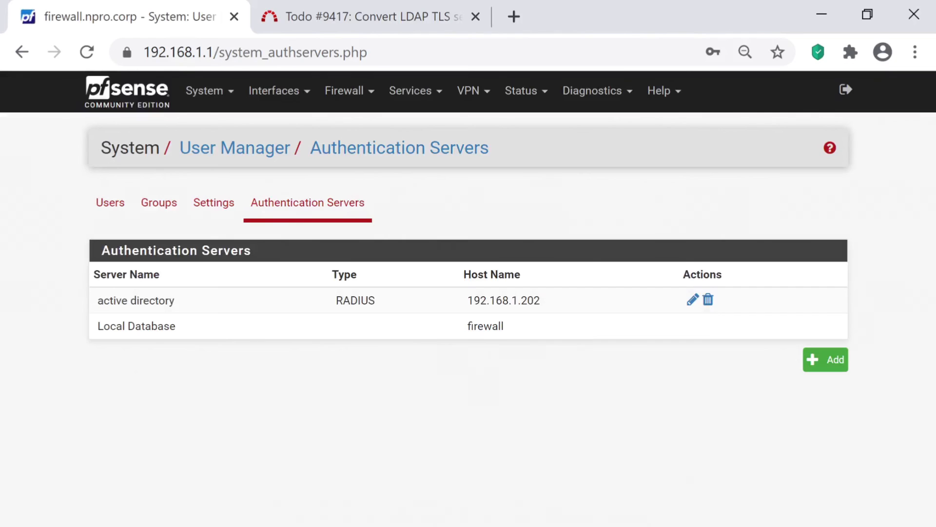
- Run a Diagnostics > Authentication test of vpnuser's credentials against the active directory server
click(592, 91)
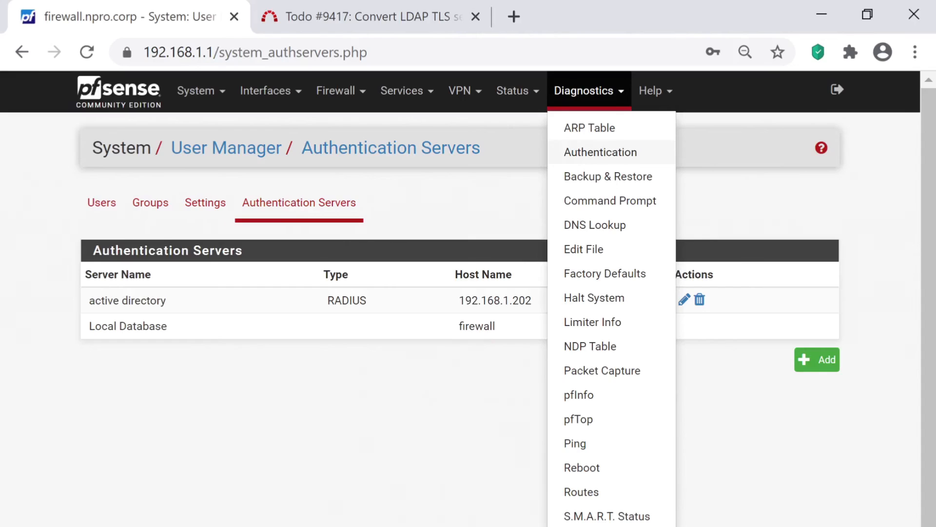
click(600, 152)
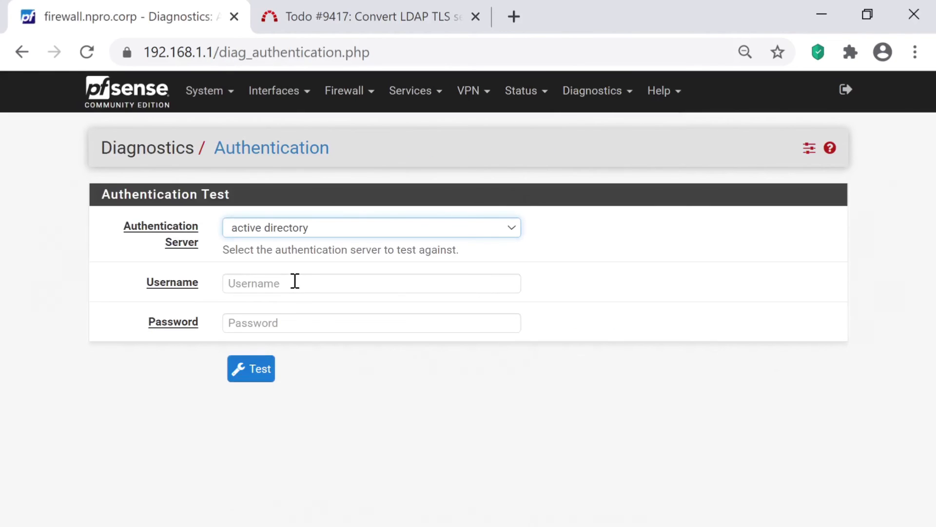
click(294, 281)
click(265, 317)
click(262, 326)
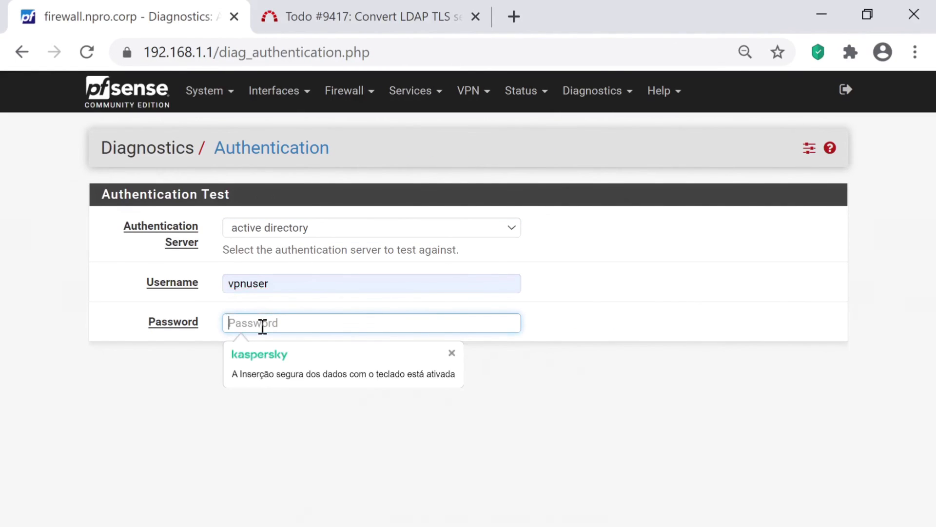
text(********)
key(Return)
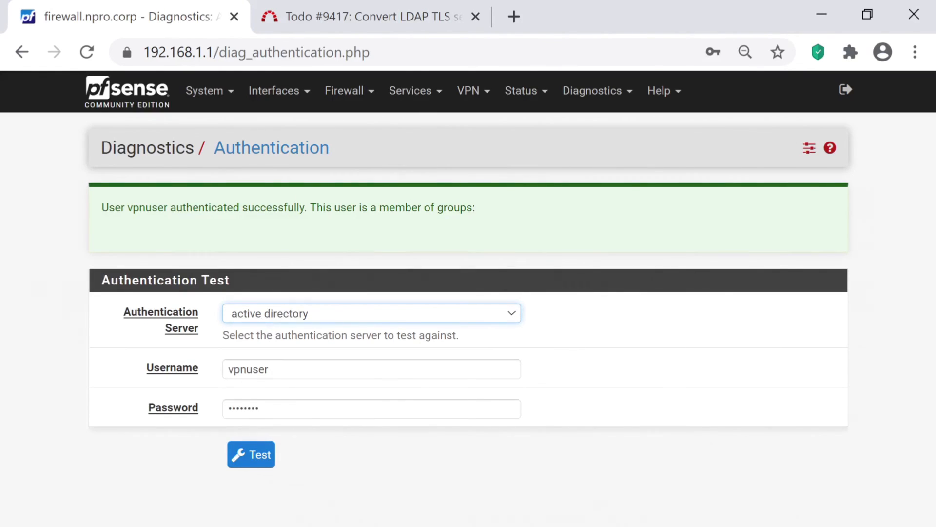
click(274, 90)
- Create a new group named vpnusers with Remote scope in User Manager
click(205, 90)
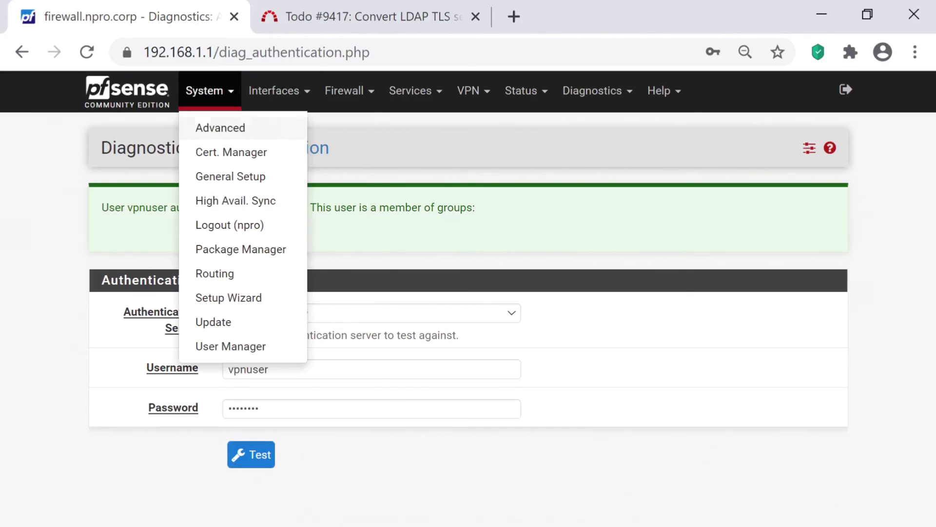
click(231, 345)
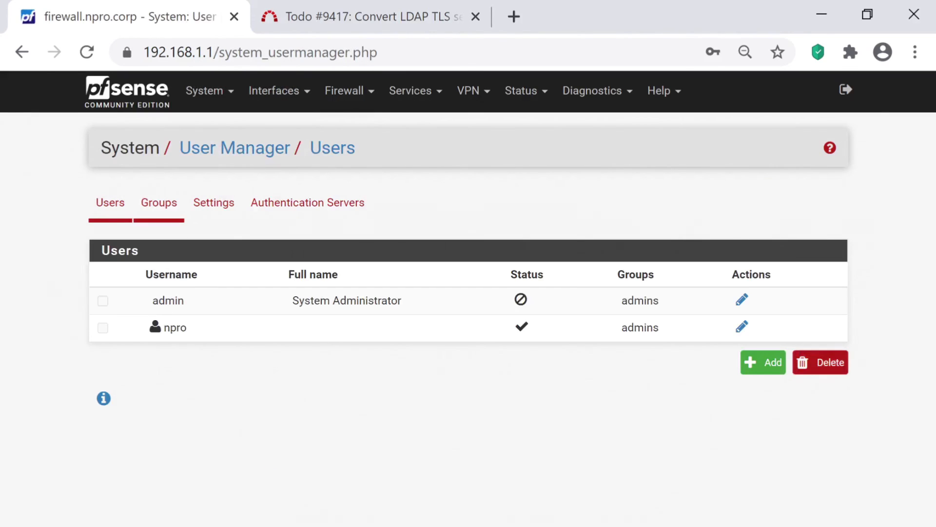
click(159, 202)
click(826, 385)
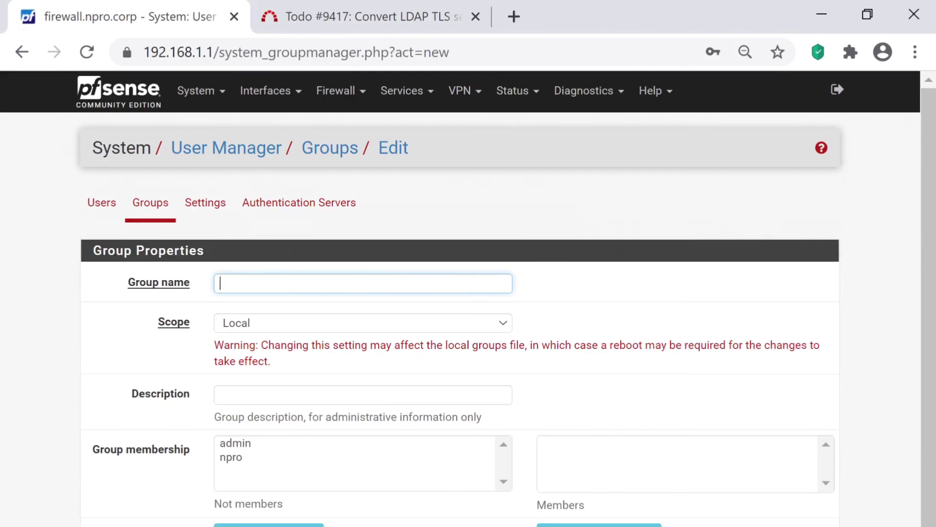
text(vpn)
key(Down)
key(Return)
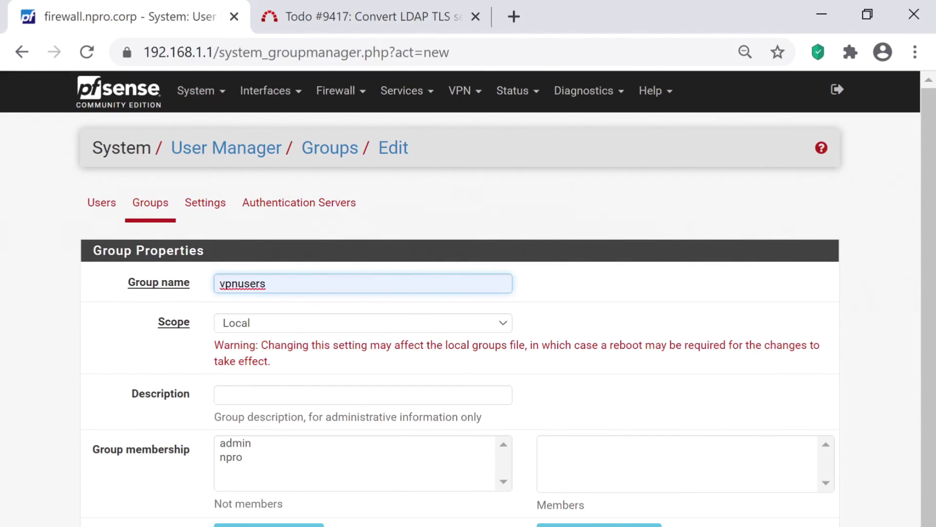
click(271, 324)
click(267, 353)
scroll(267, 364, down, 1)
click(236, 526)
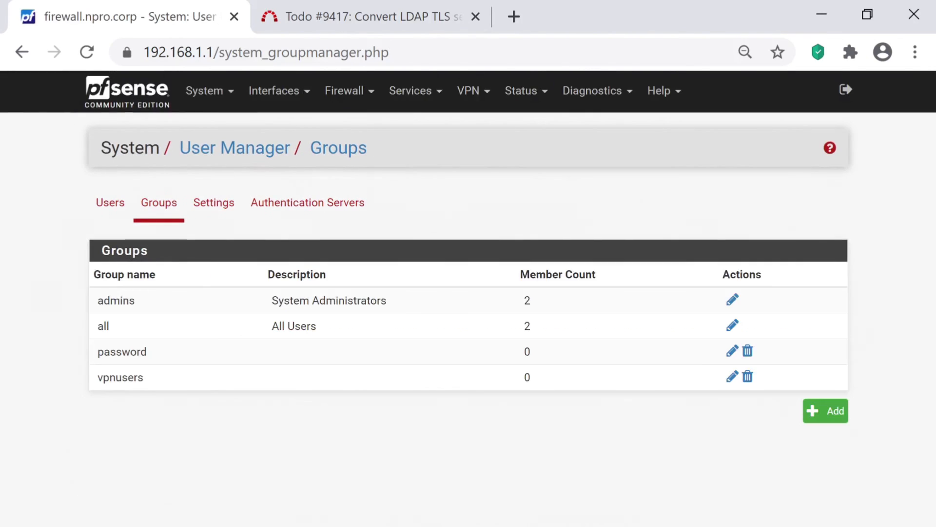
- Grant the vpnusers group the WebCfg - All pages privilege and save it
click(732, 376)
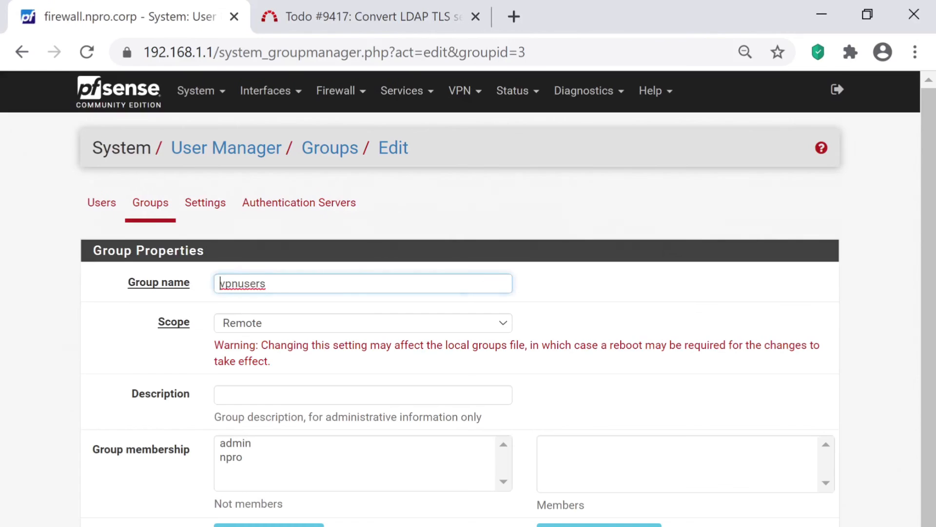
scroll(507, 298, down, 3)
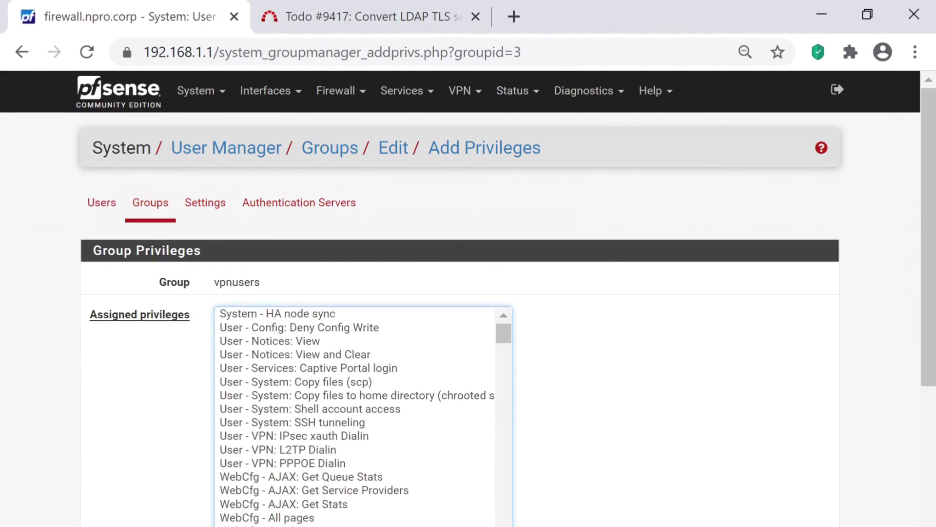
click(267, 517)
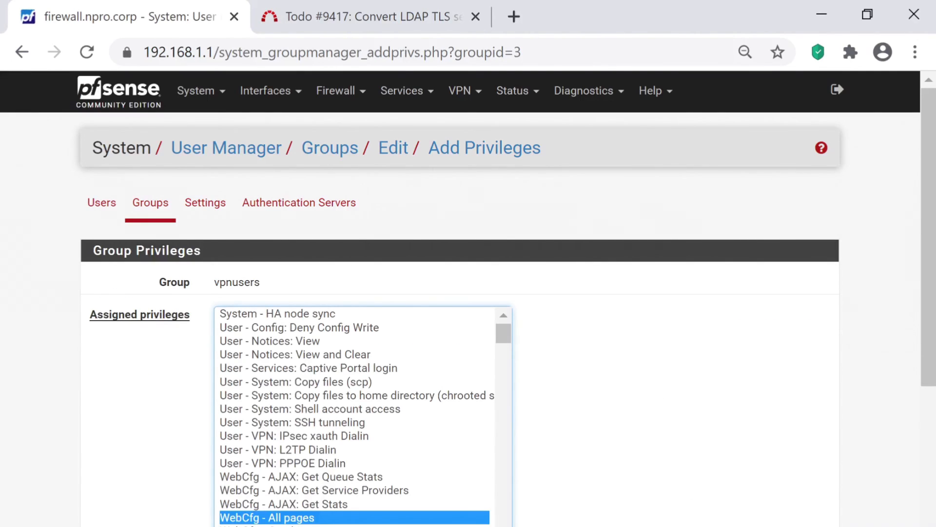
scroll(468, 293, down, 10)
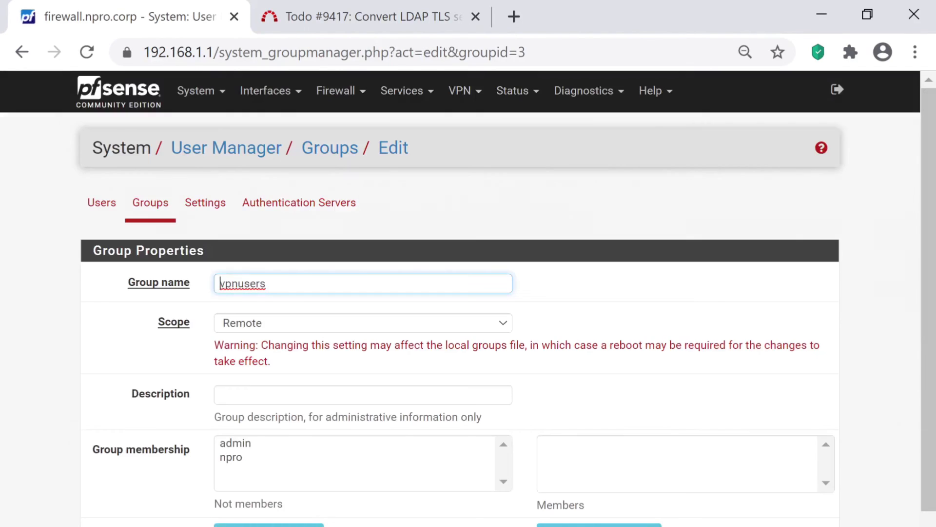
scroll(583, 487, down, 4)
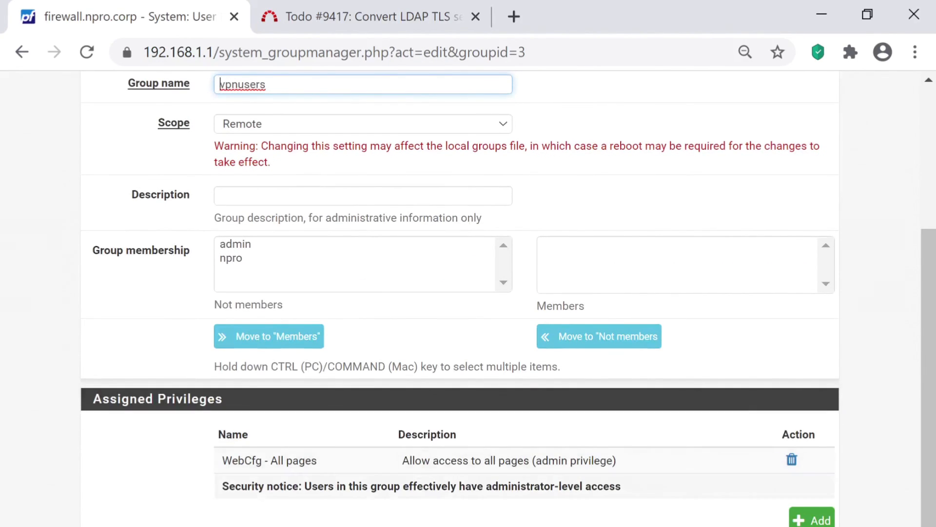
click(237, 526)
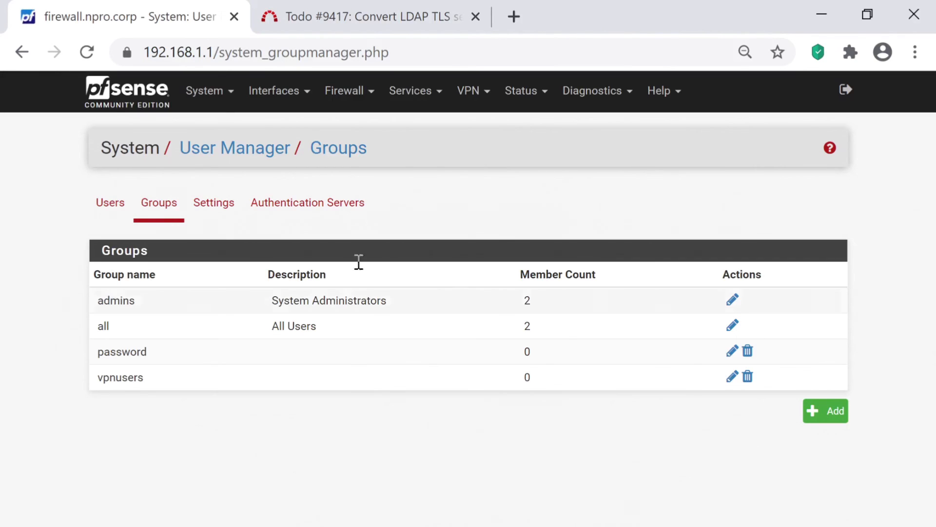
- Retest vpnuser and the account password on the Diagnostics authentication page
click(592, 91)
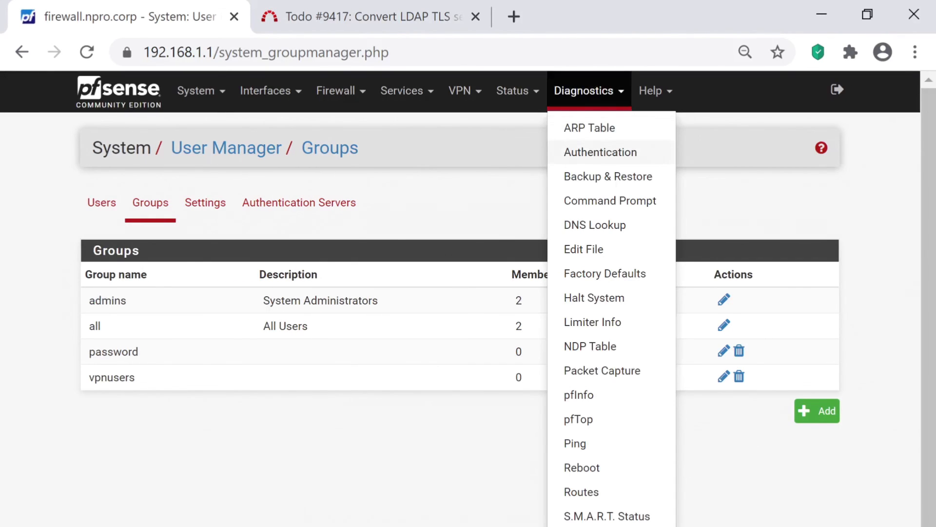
click(600, 151)
click(268, 284)
text(vpnuser)
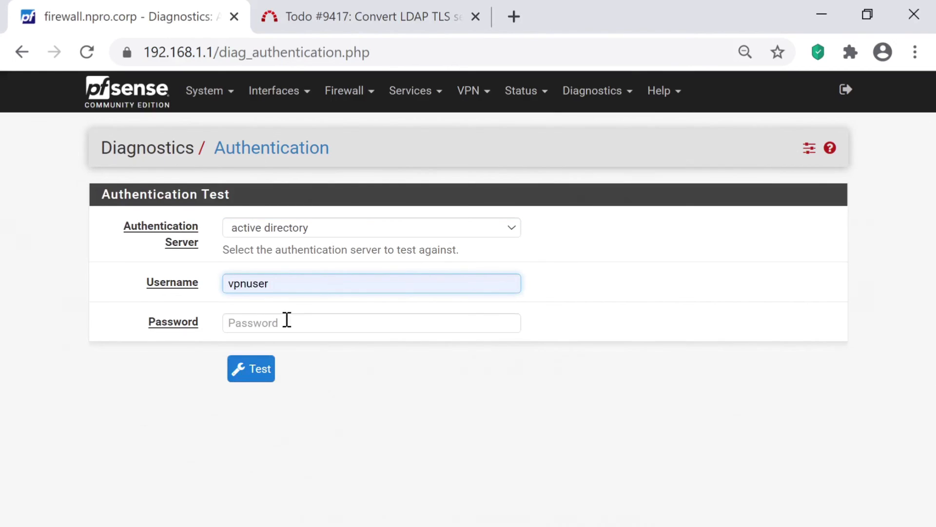
click(287, 320)
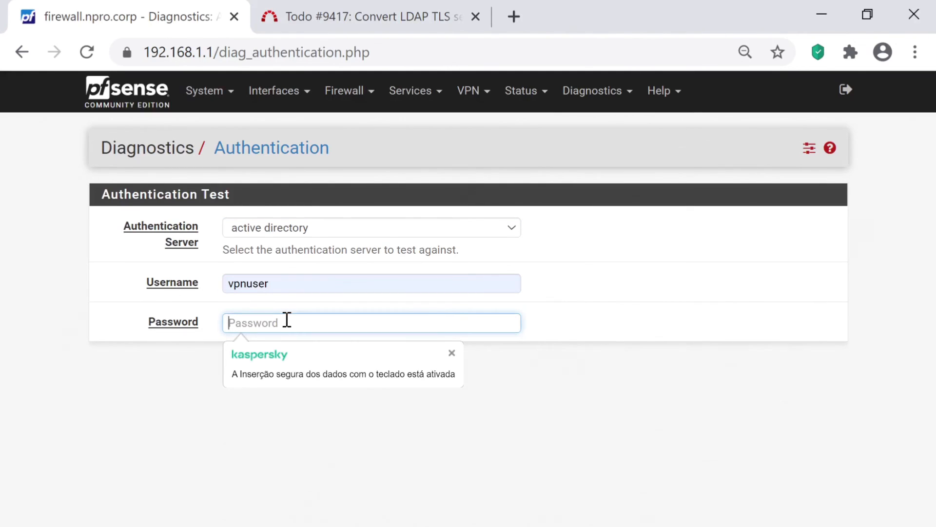
text(••••••••)
key(Return)
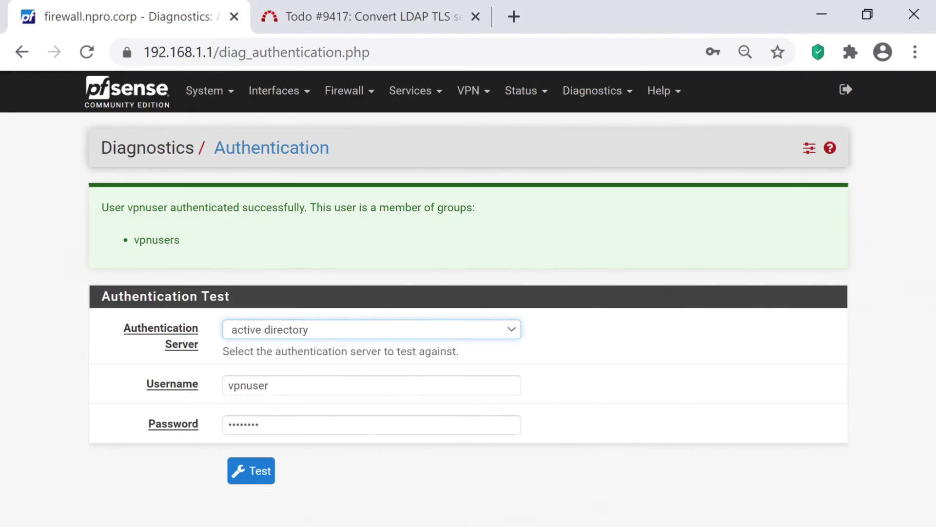
- Log out of the admin session and sign in as vpnuser with its password
click(846, 90)
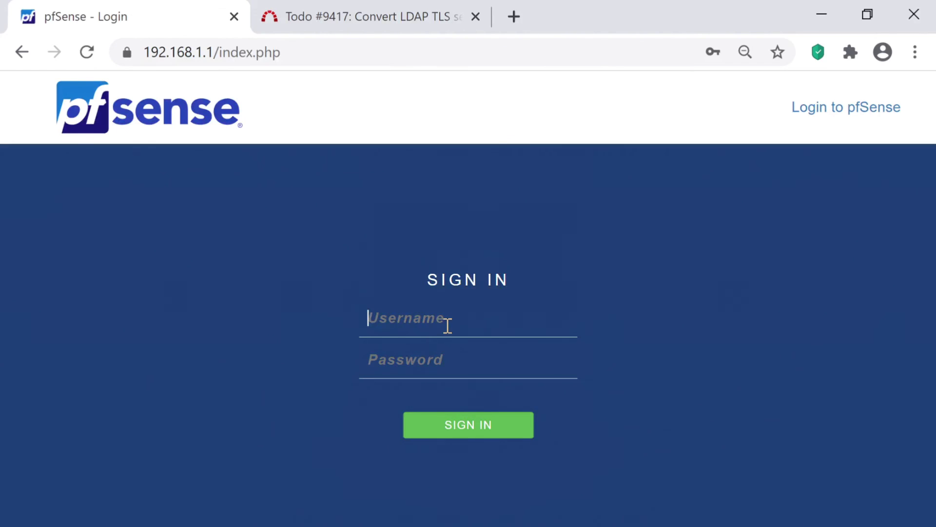
text(vp)
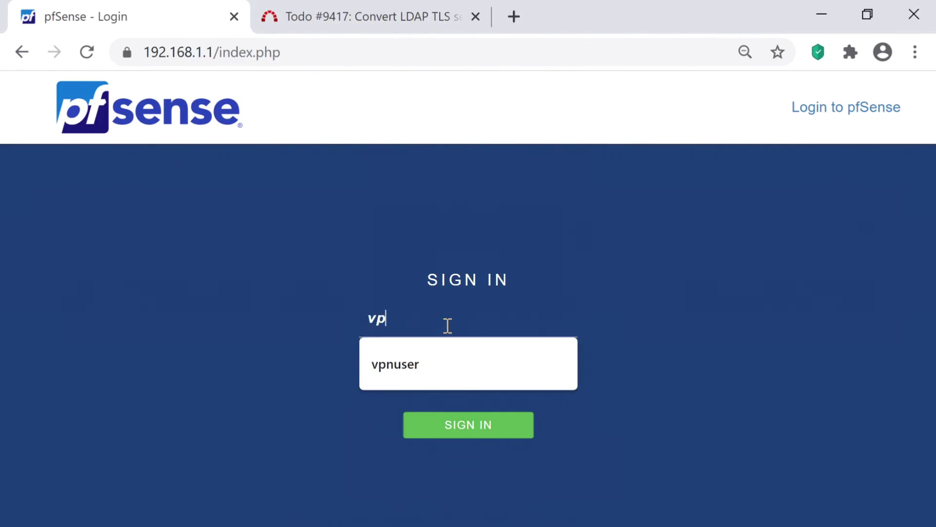
text(nuser)
key(Tab)
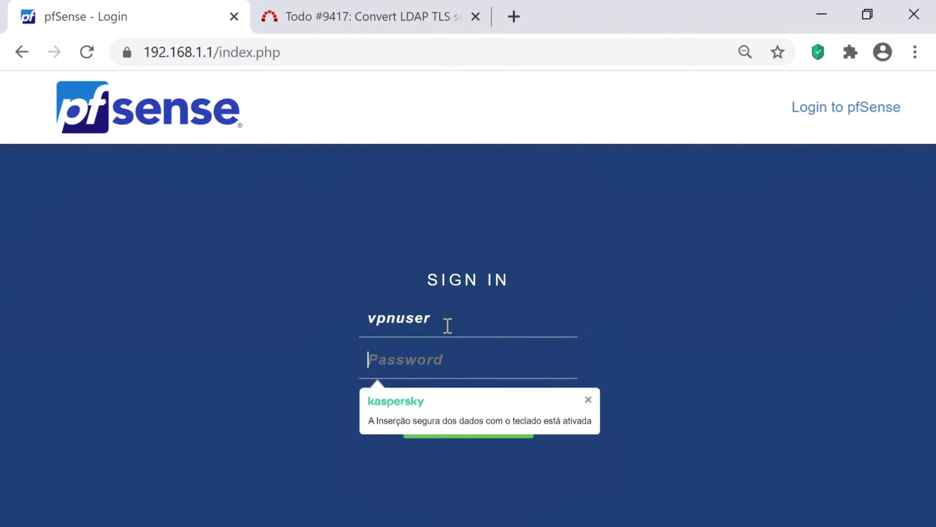
text(********)
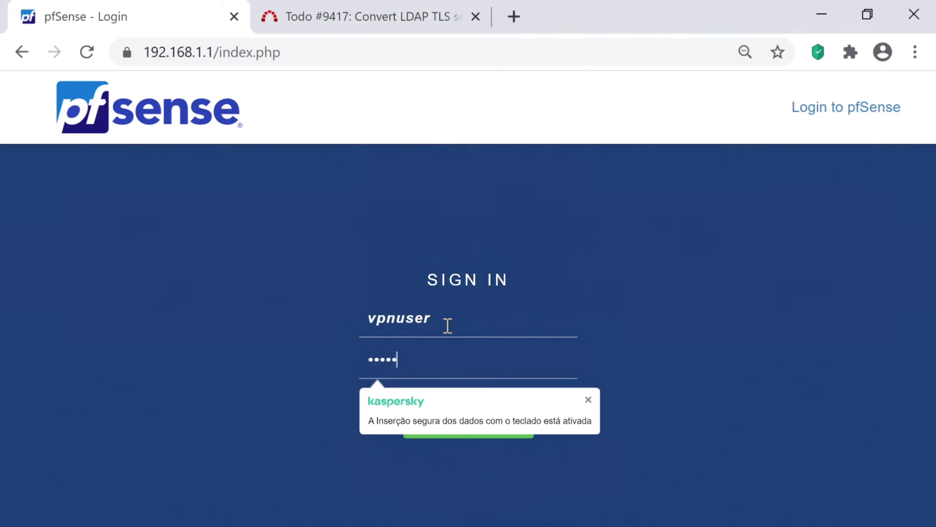
key(Return)
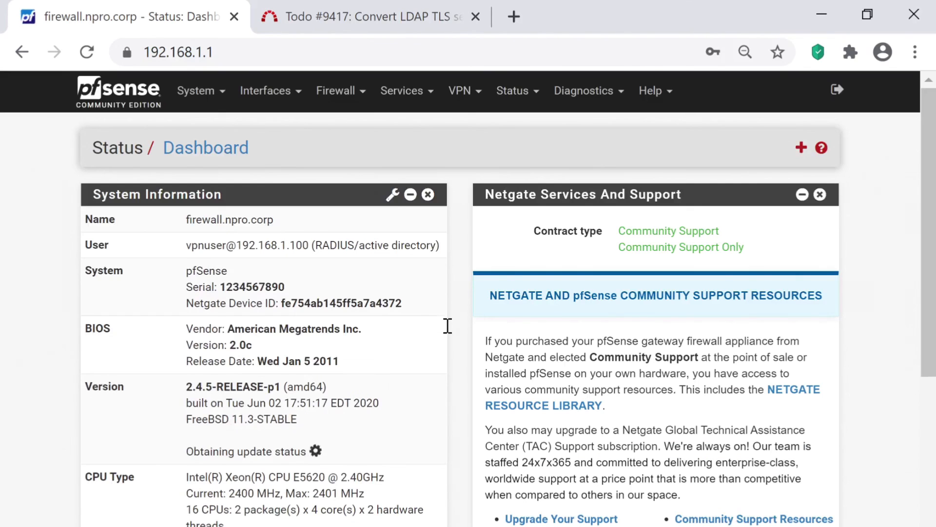